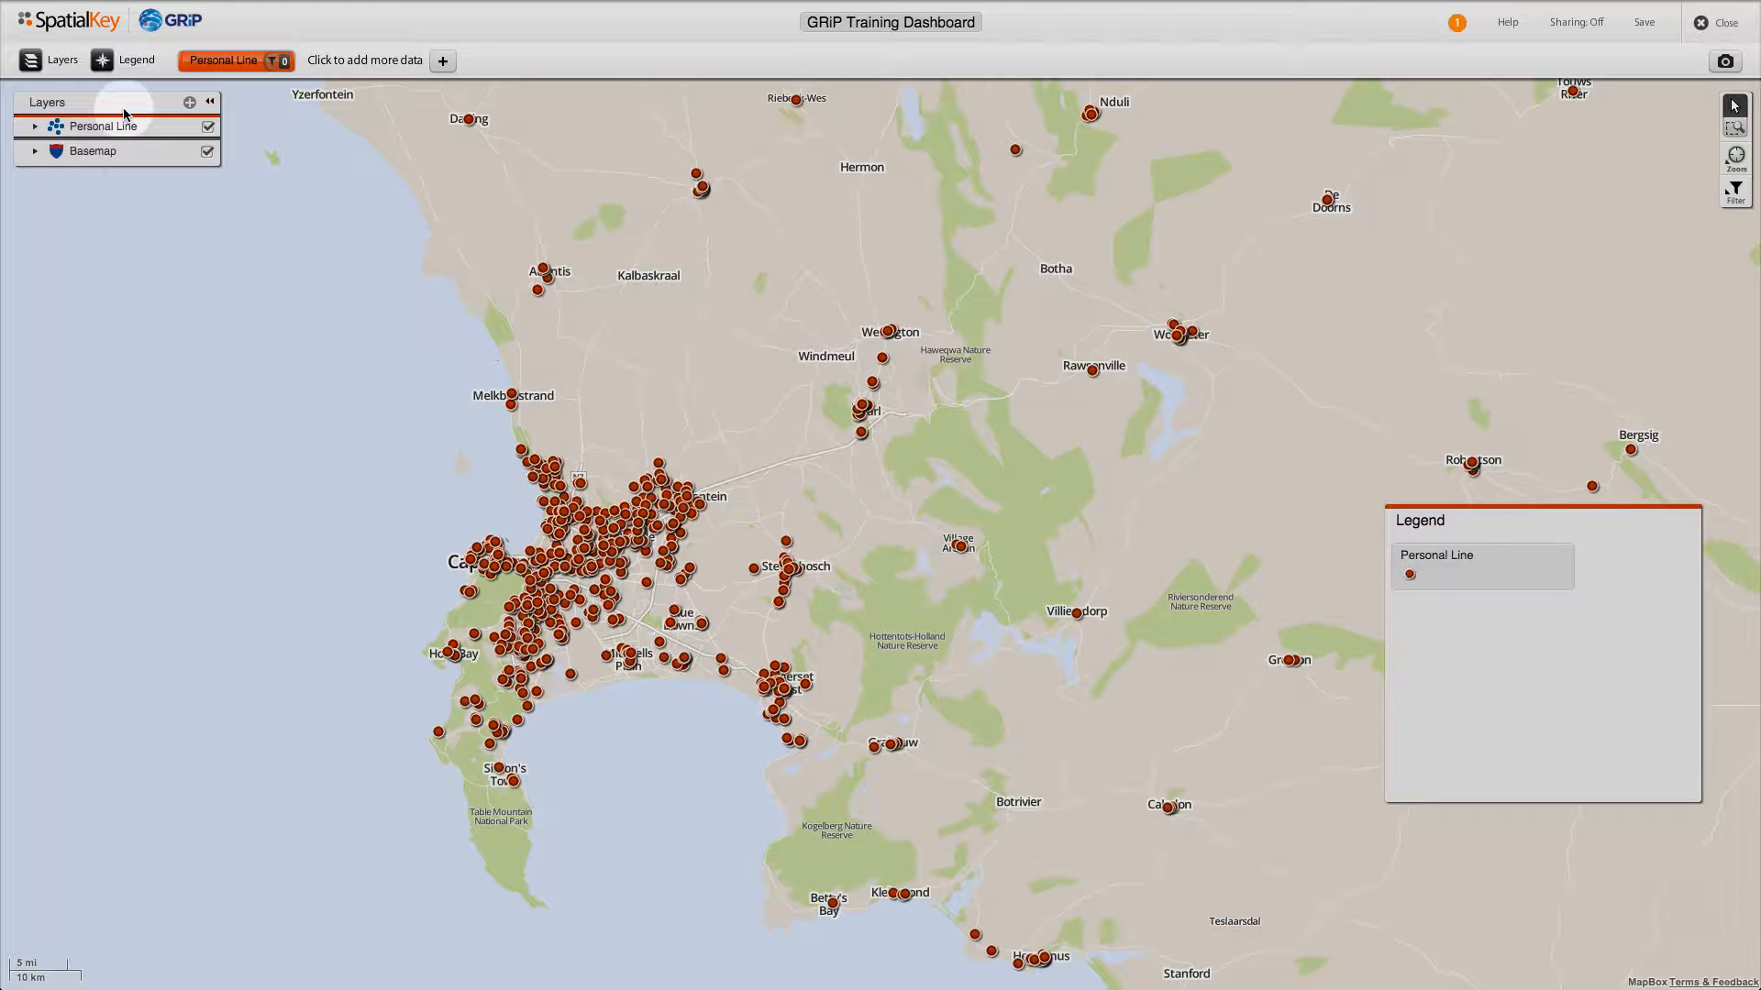
# Add the Earthquake History dataset to the dashboard's main map.
pyautogui.click(444, 61)
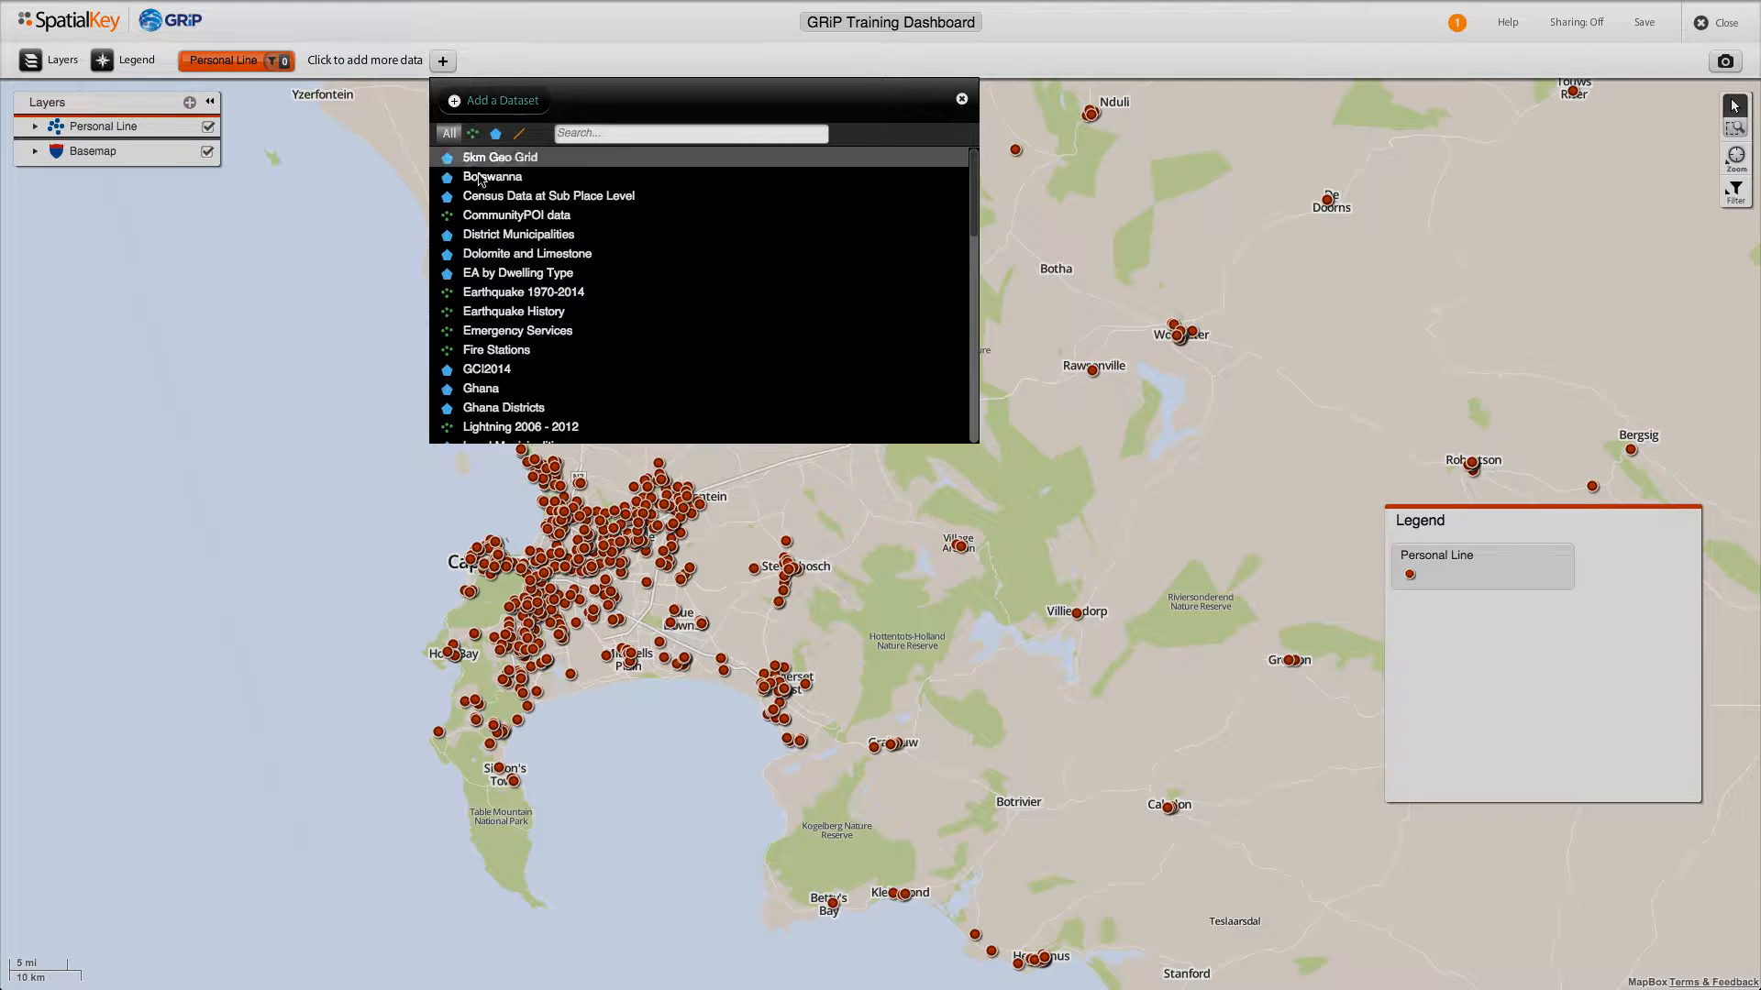
pyautogui.click(511, 312)
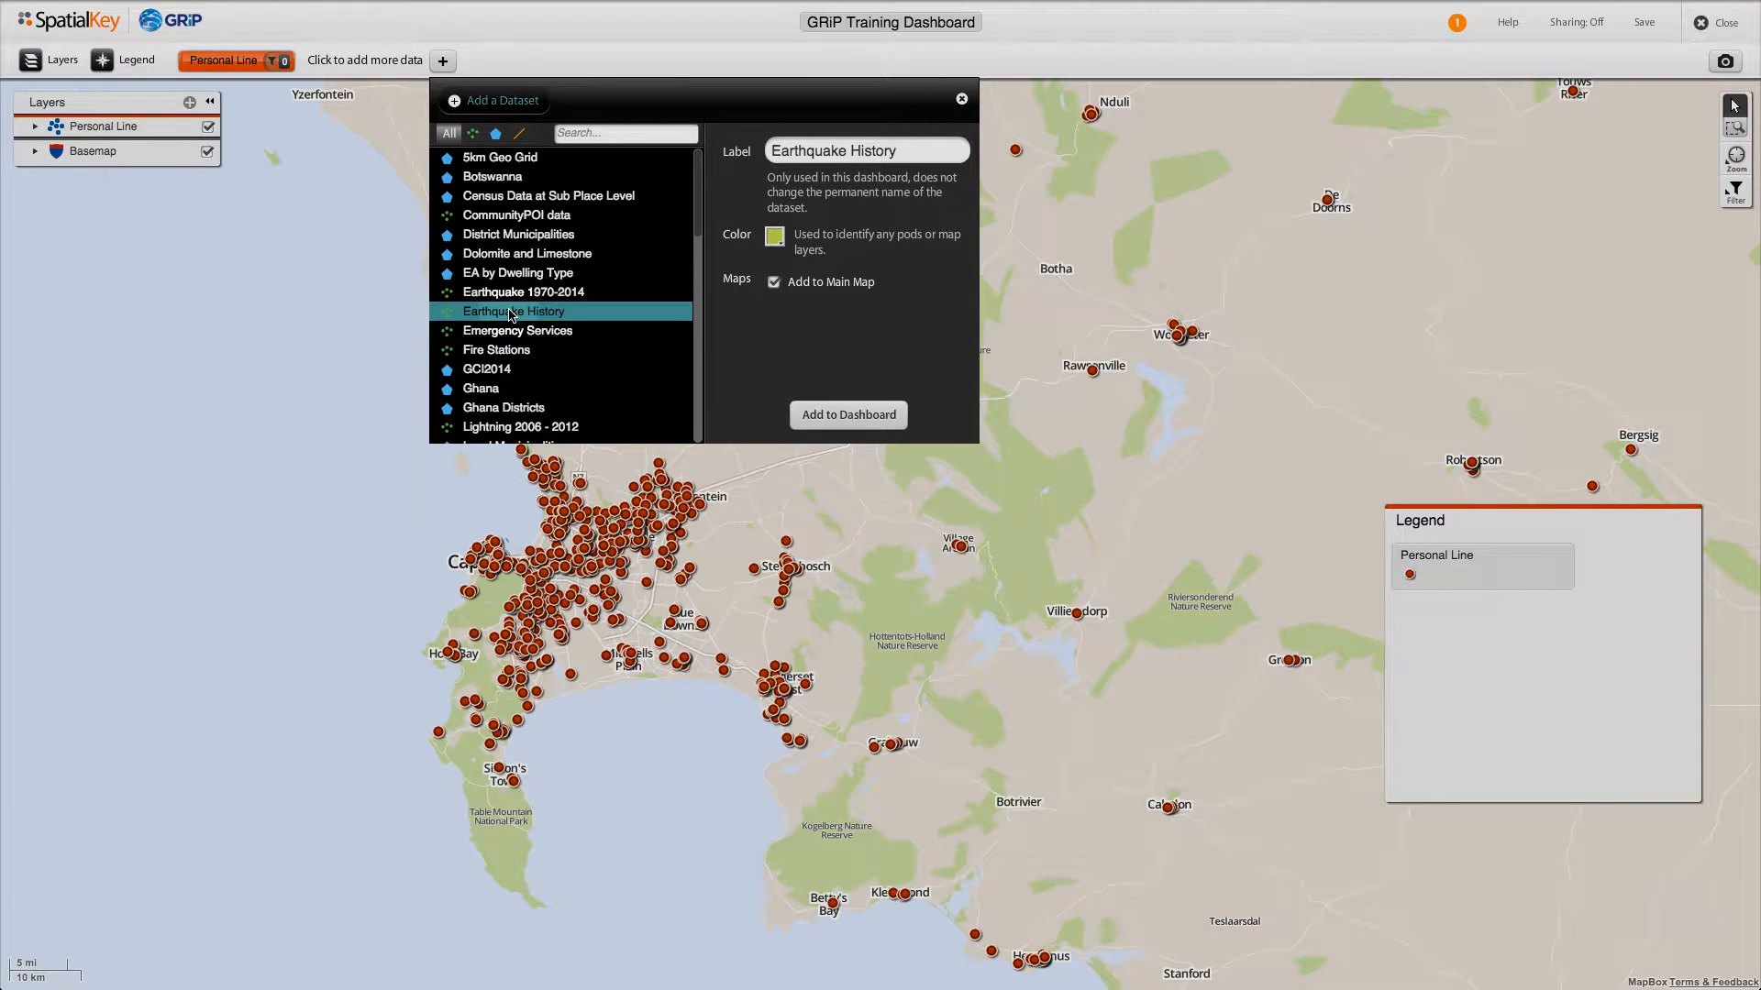
pyautogui.click(869, 425)
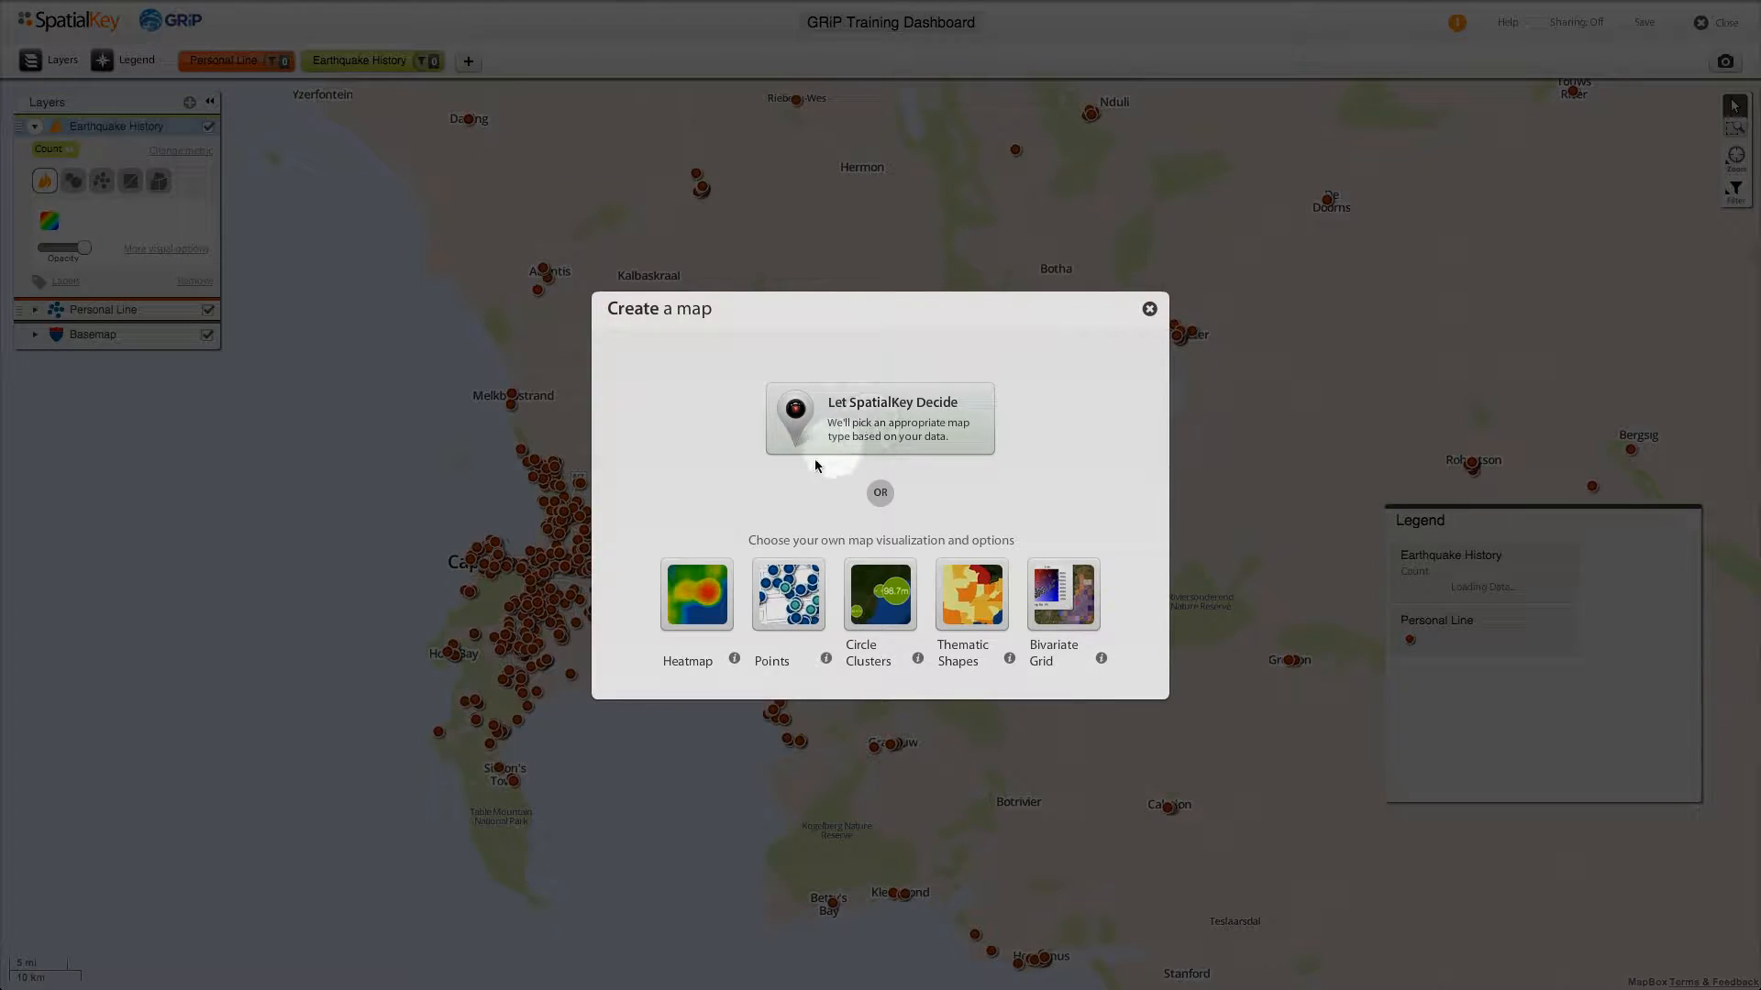
# Map Earthquake History as a heatmap of the Maximum value of Magnitude, and hide the layer.
pyautogui.click(692, 606)
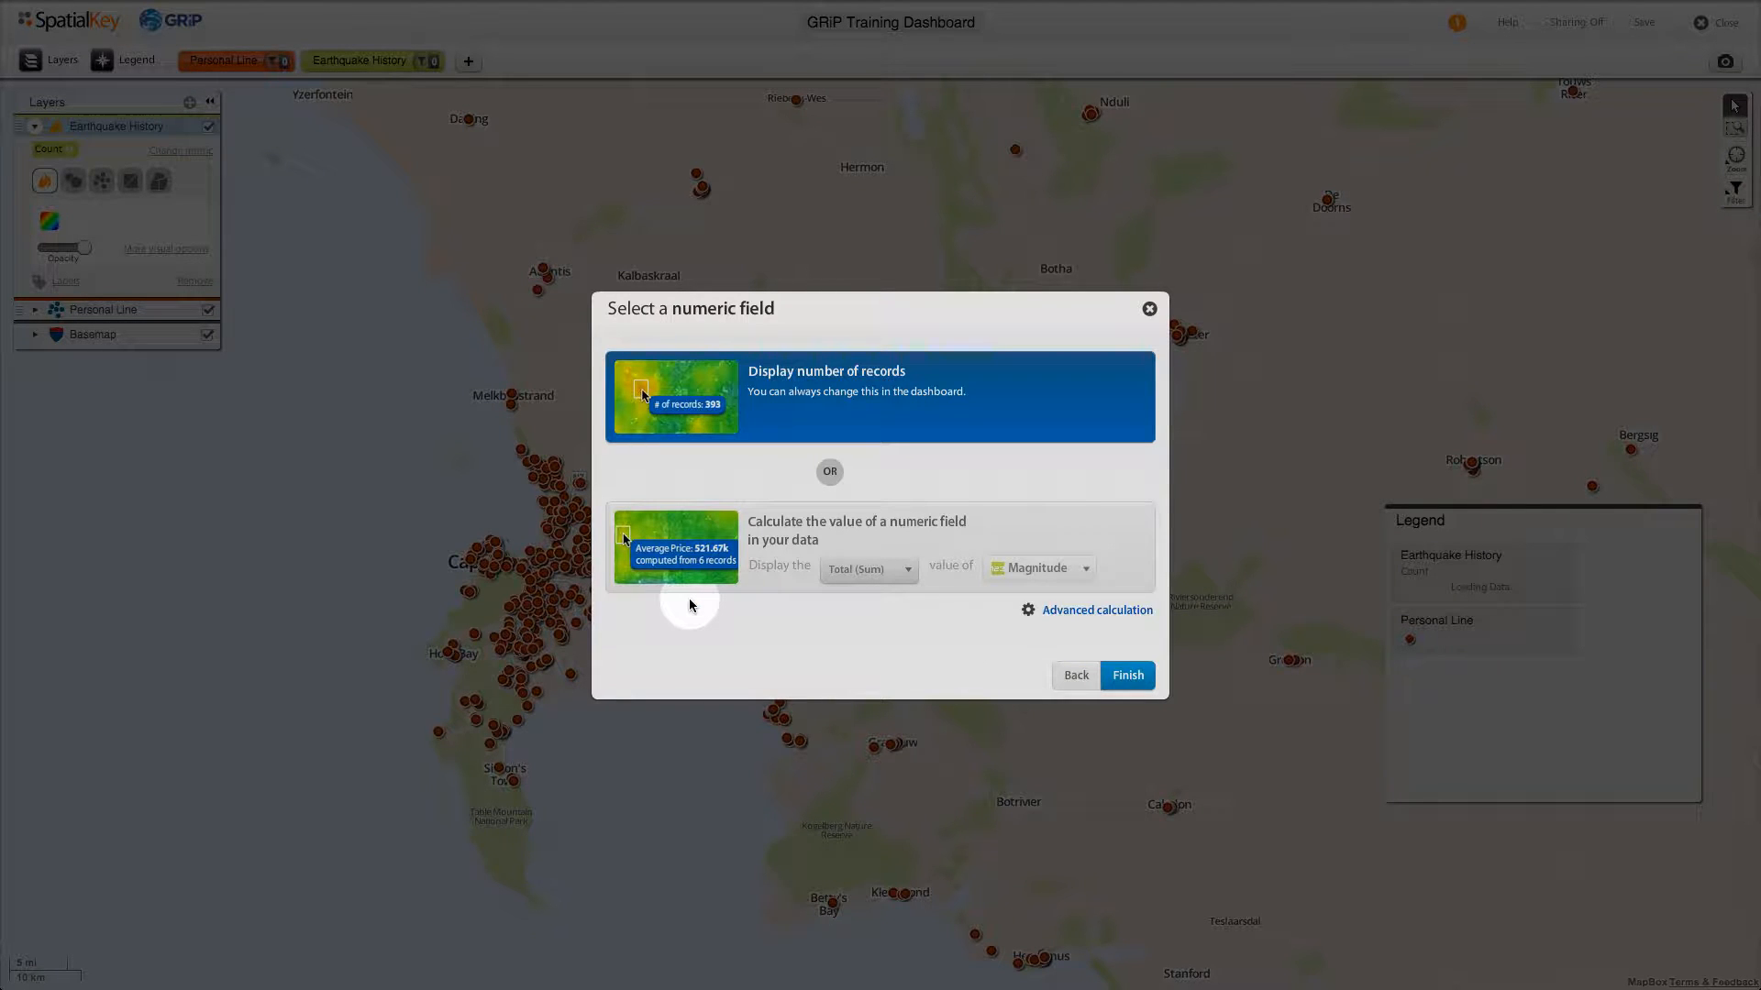
pyautogui.click(900, 579)
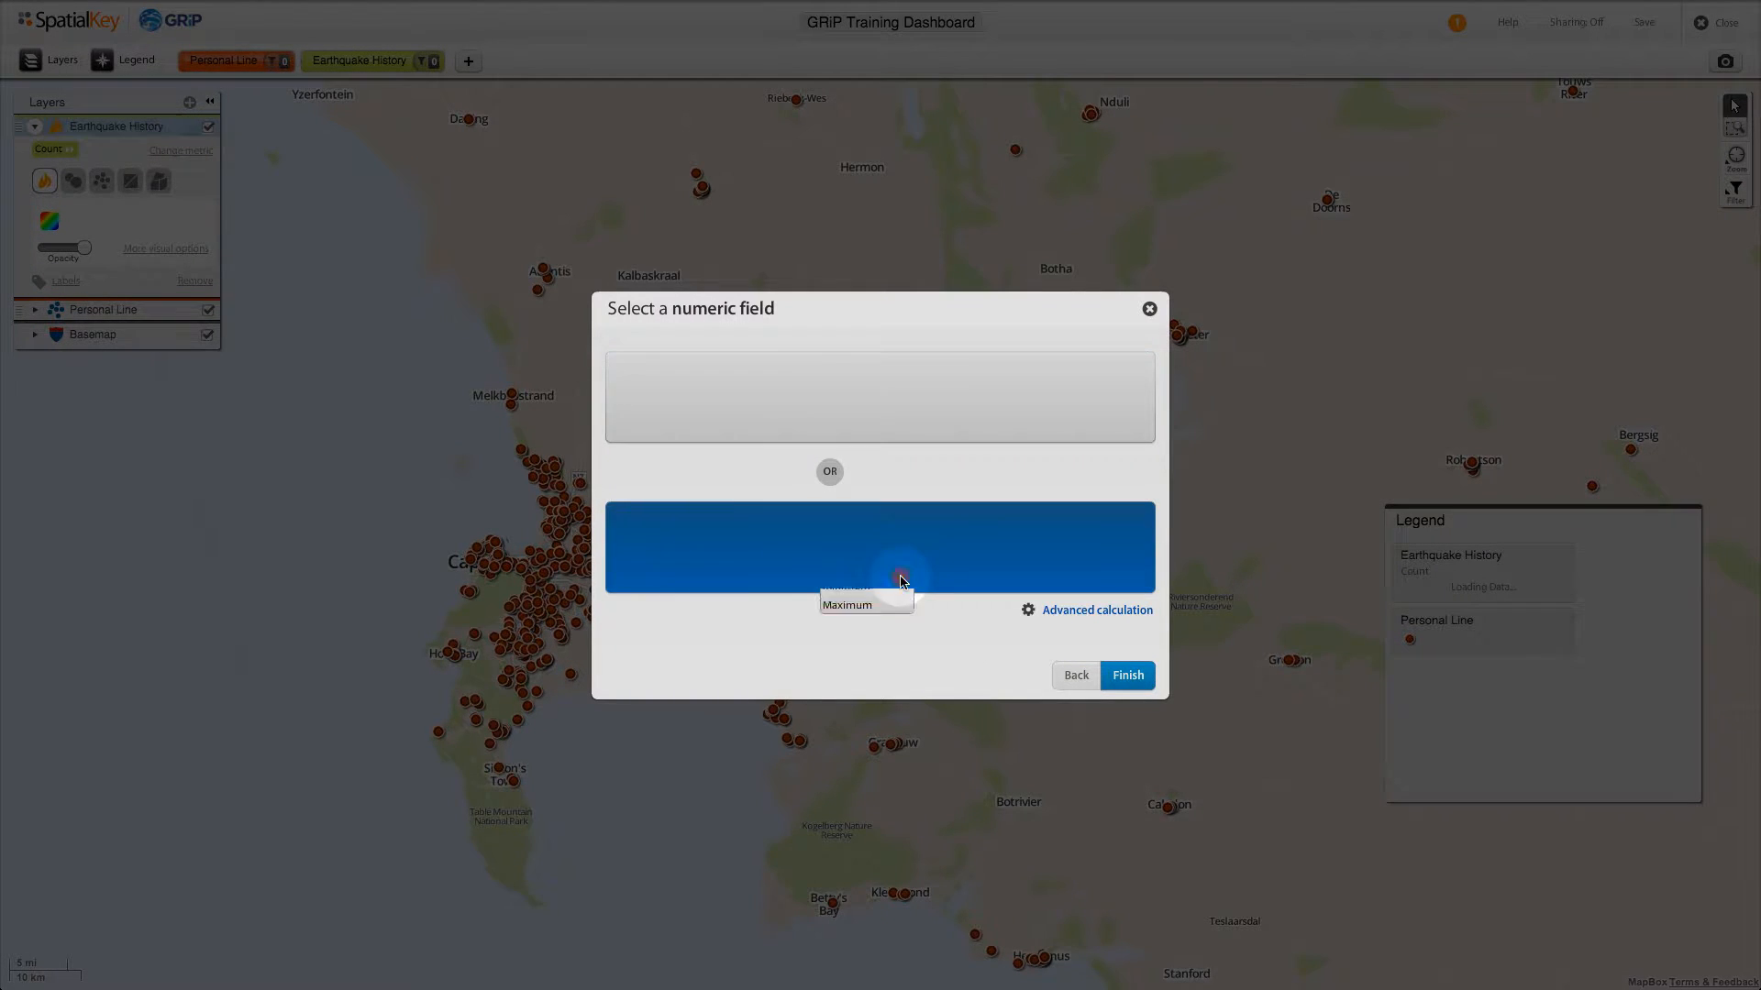
pyautogui.click(883, 655)
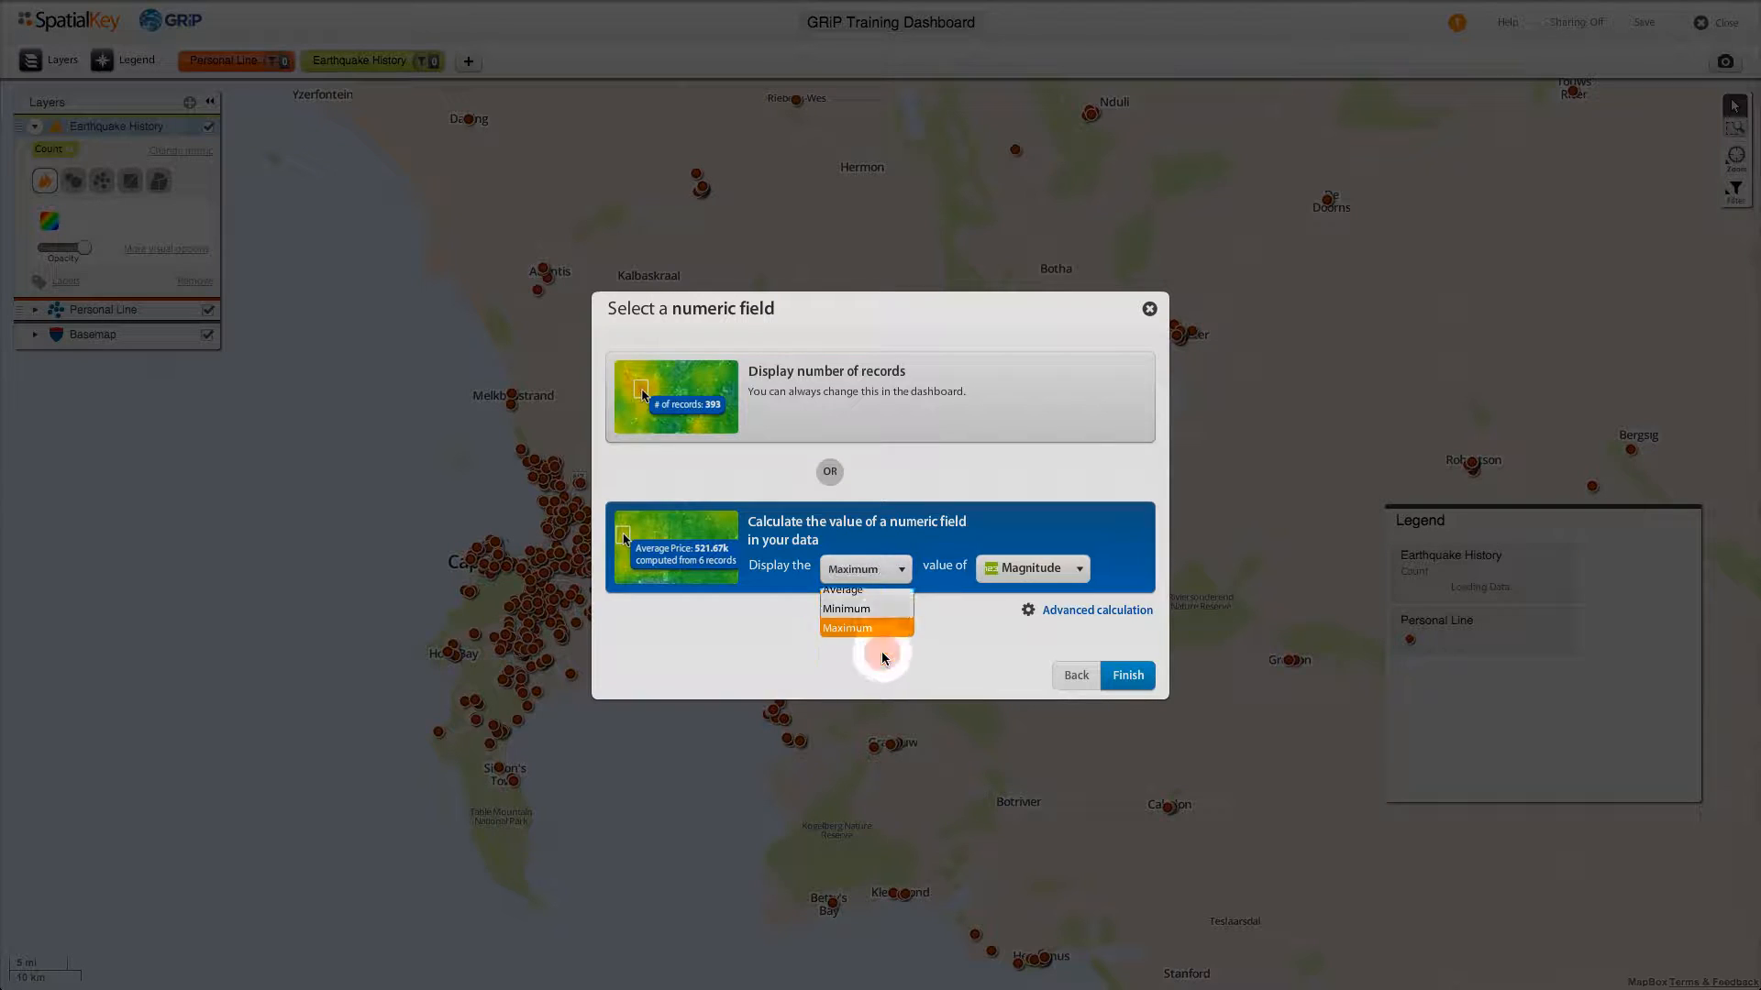
pyautogui.click(1070, 569)
pyautogui.click(1062, 601)
pyautogui.click(1125, 677)
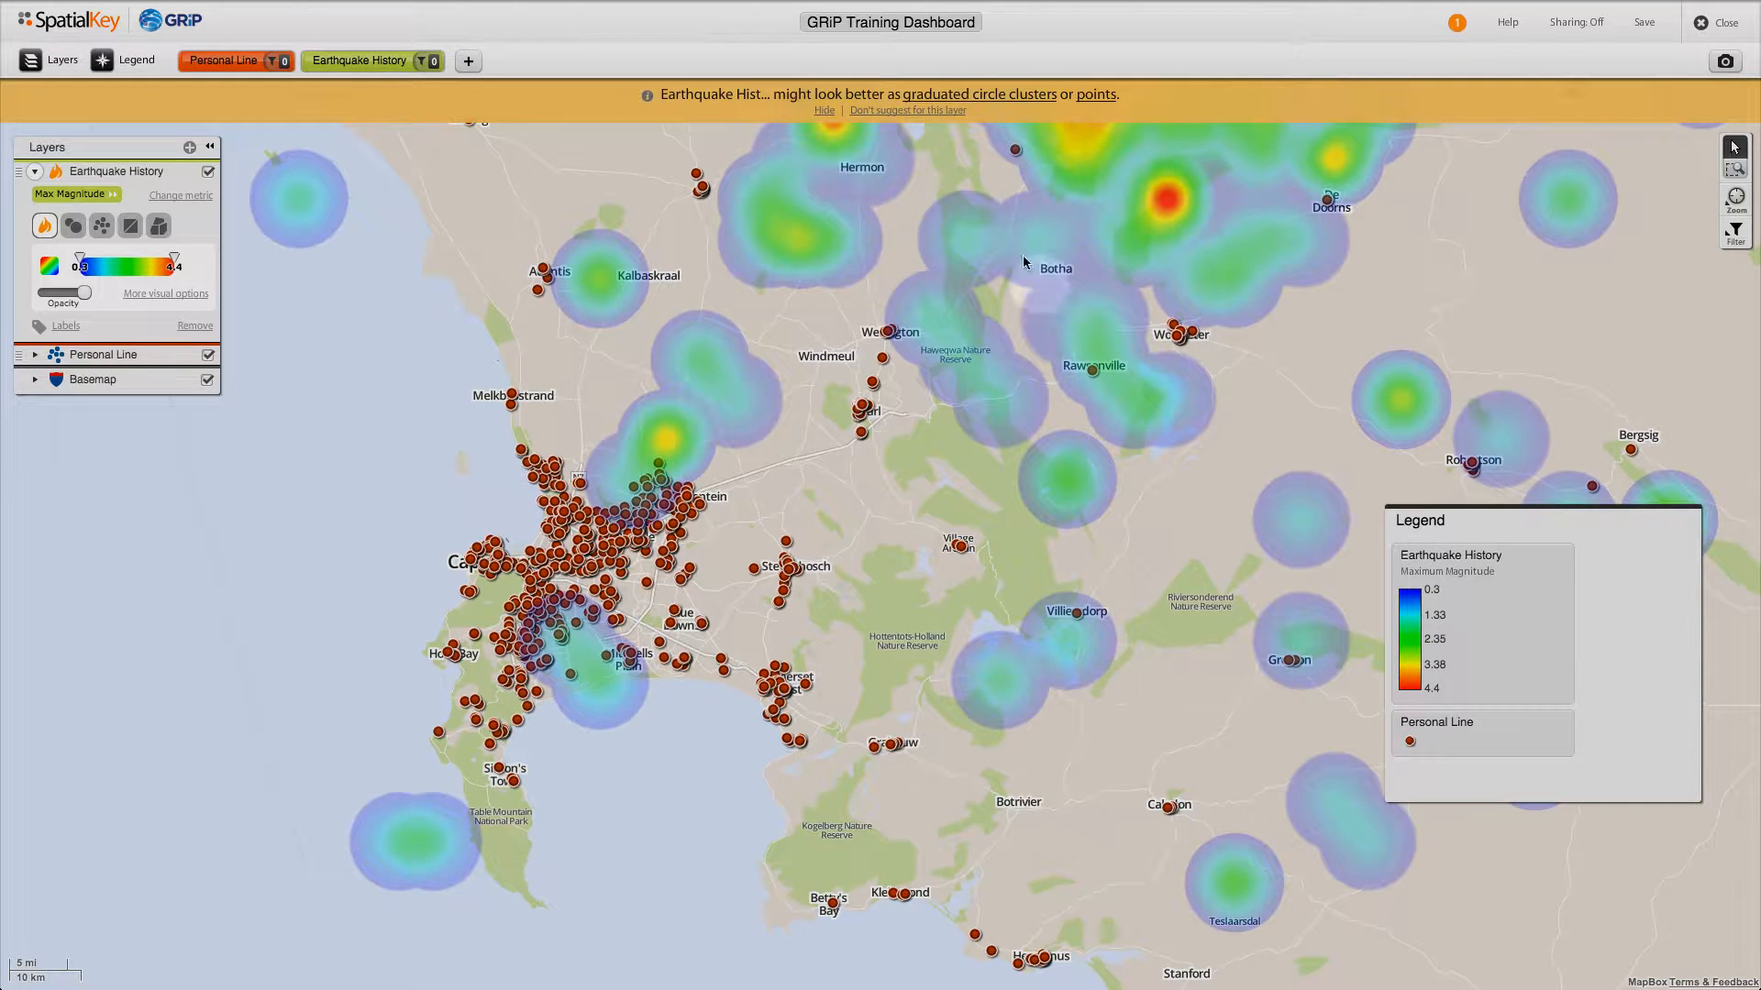
pyautogui.click(915, 111)
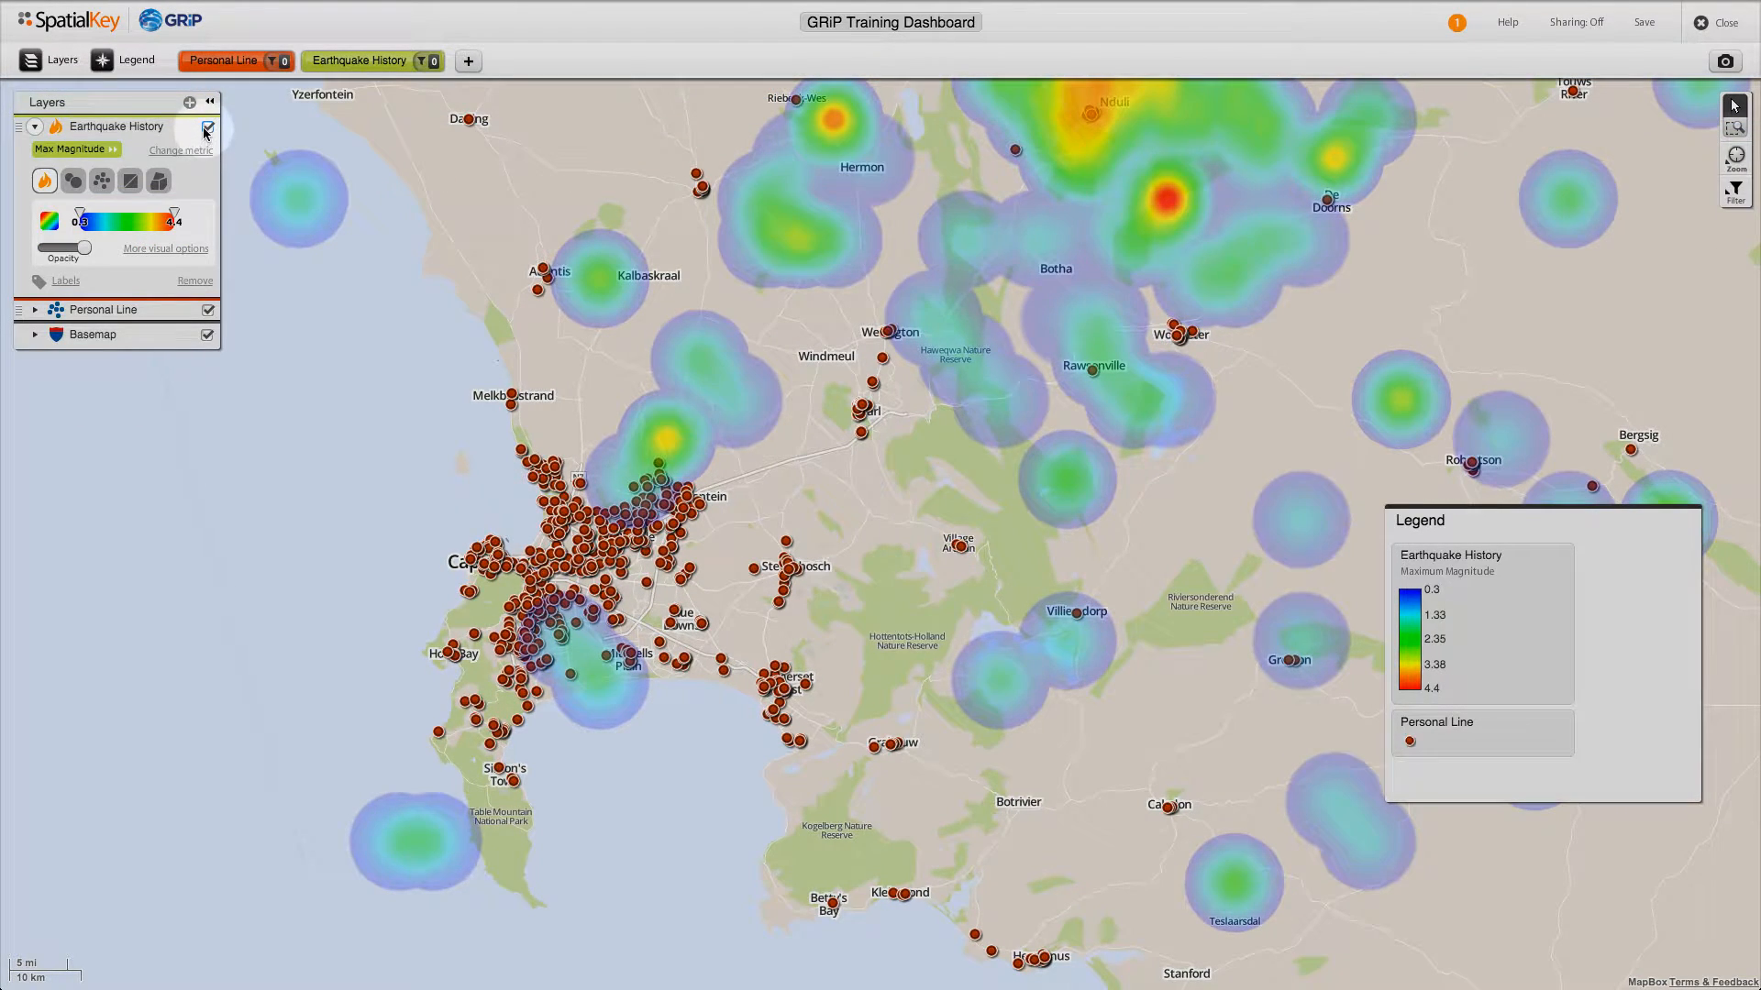
pyautogui.click(208, 127)
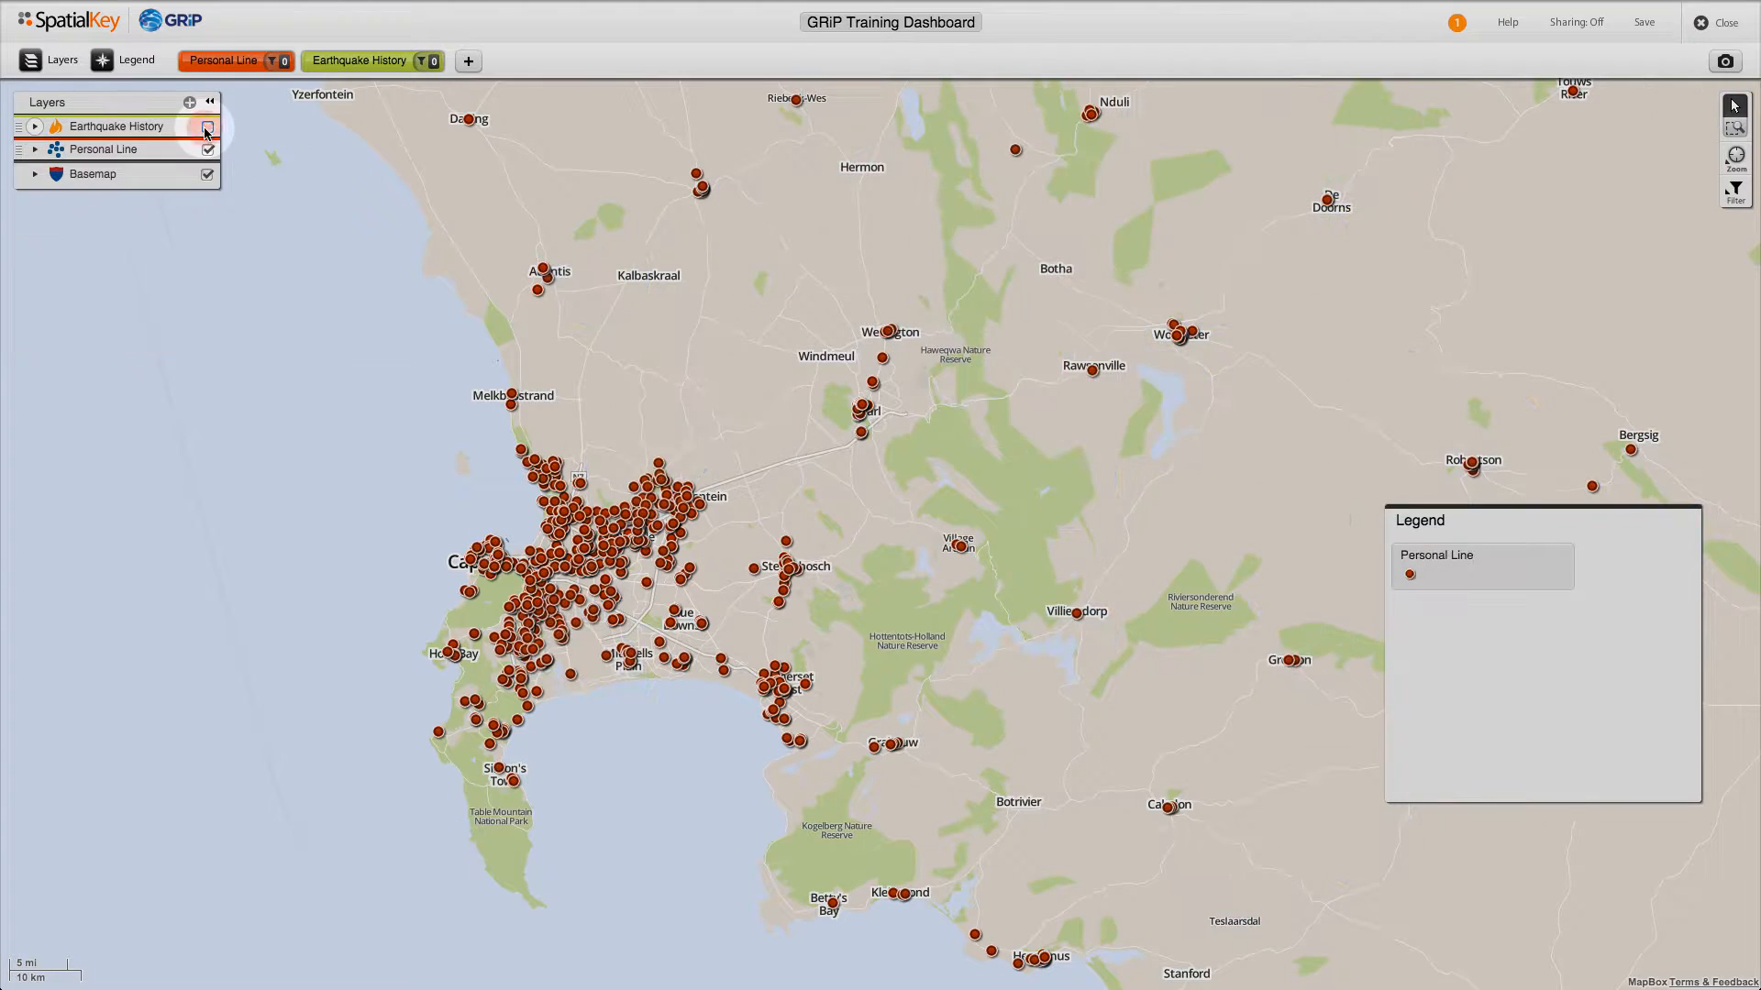
# Add the Emergency Services dataset to the main map as bright yellow Points, and hide its layer.
pyautogui.click(471, 63)
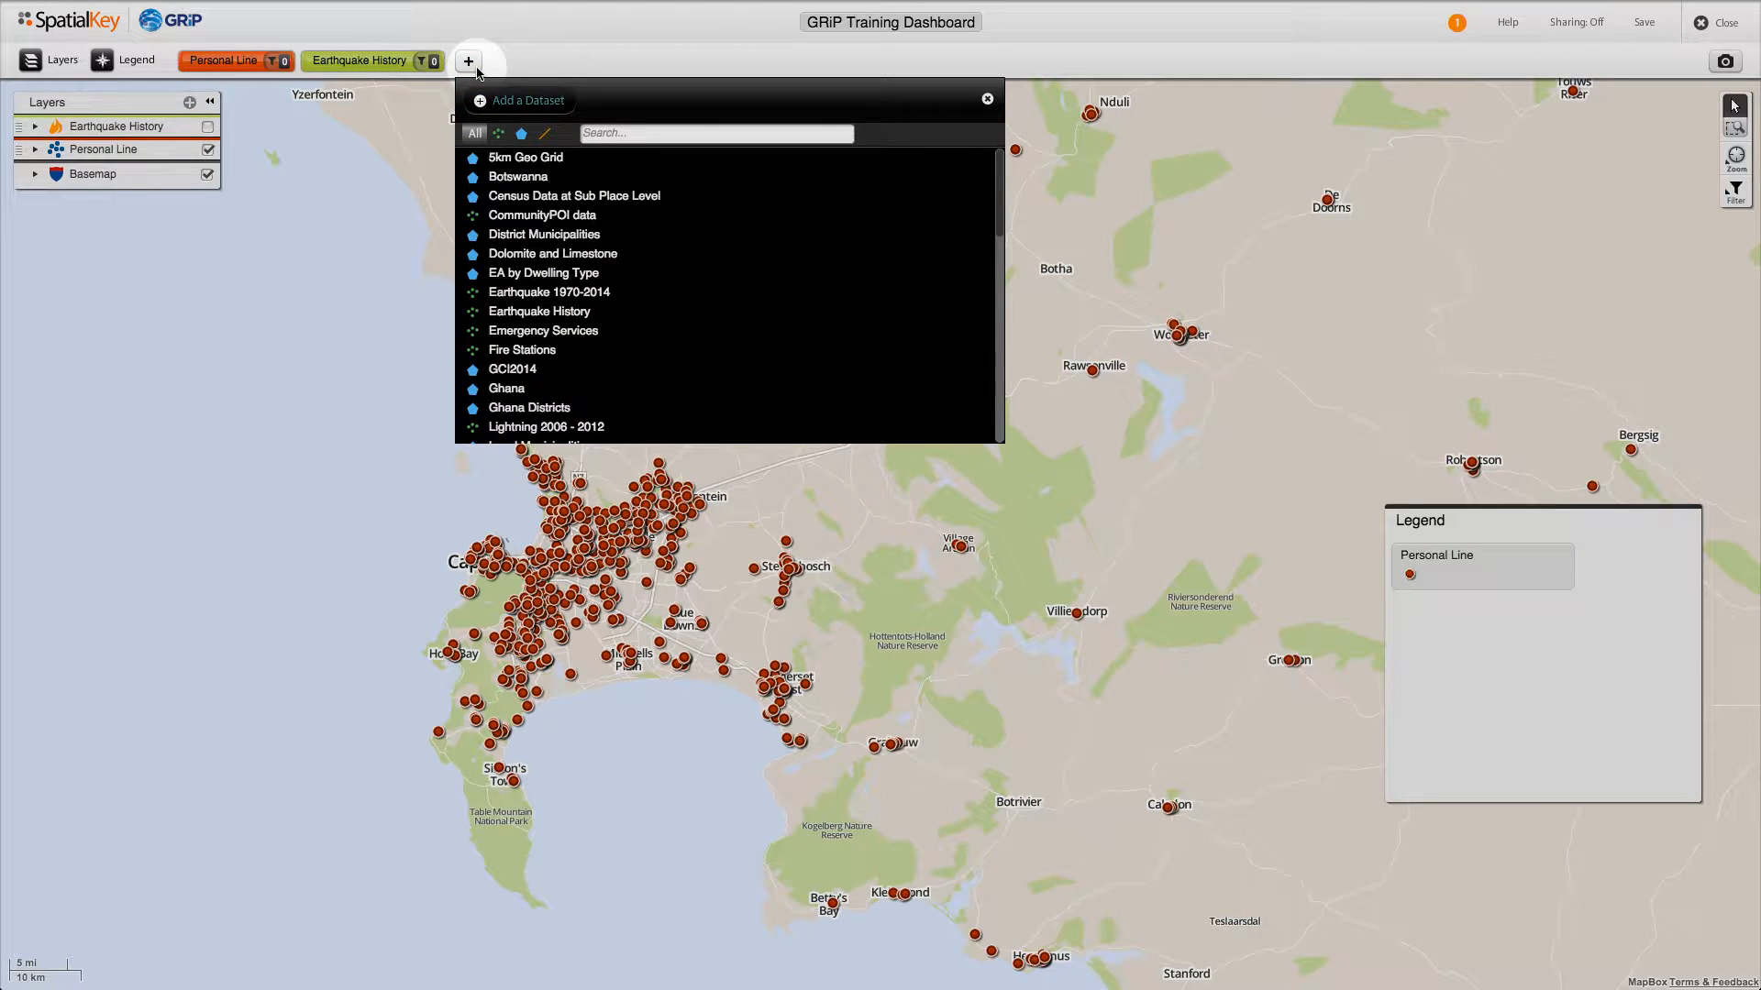
pyautogui.click(565, 334)
pyautogui.click(867, 417)
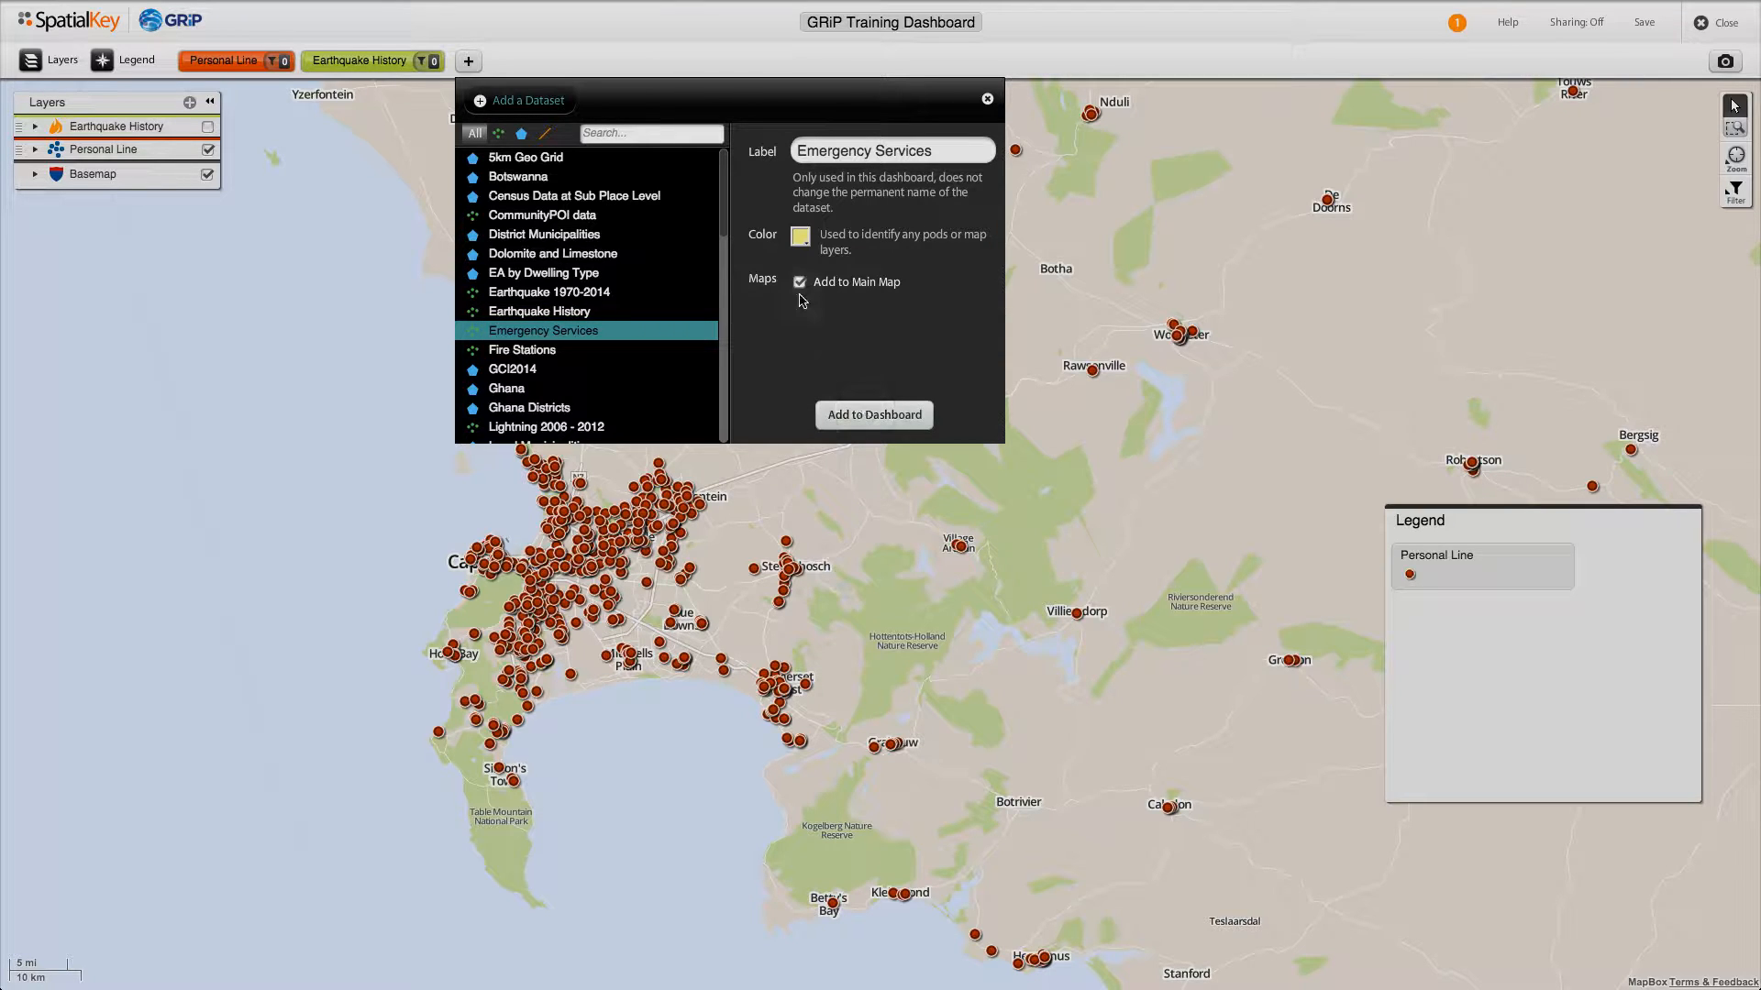
pyautogui.click(800, 240)
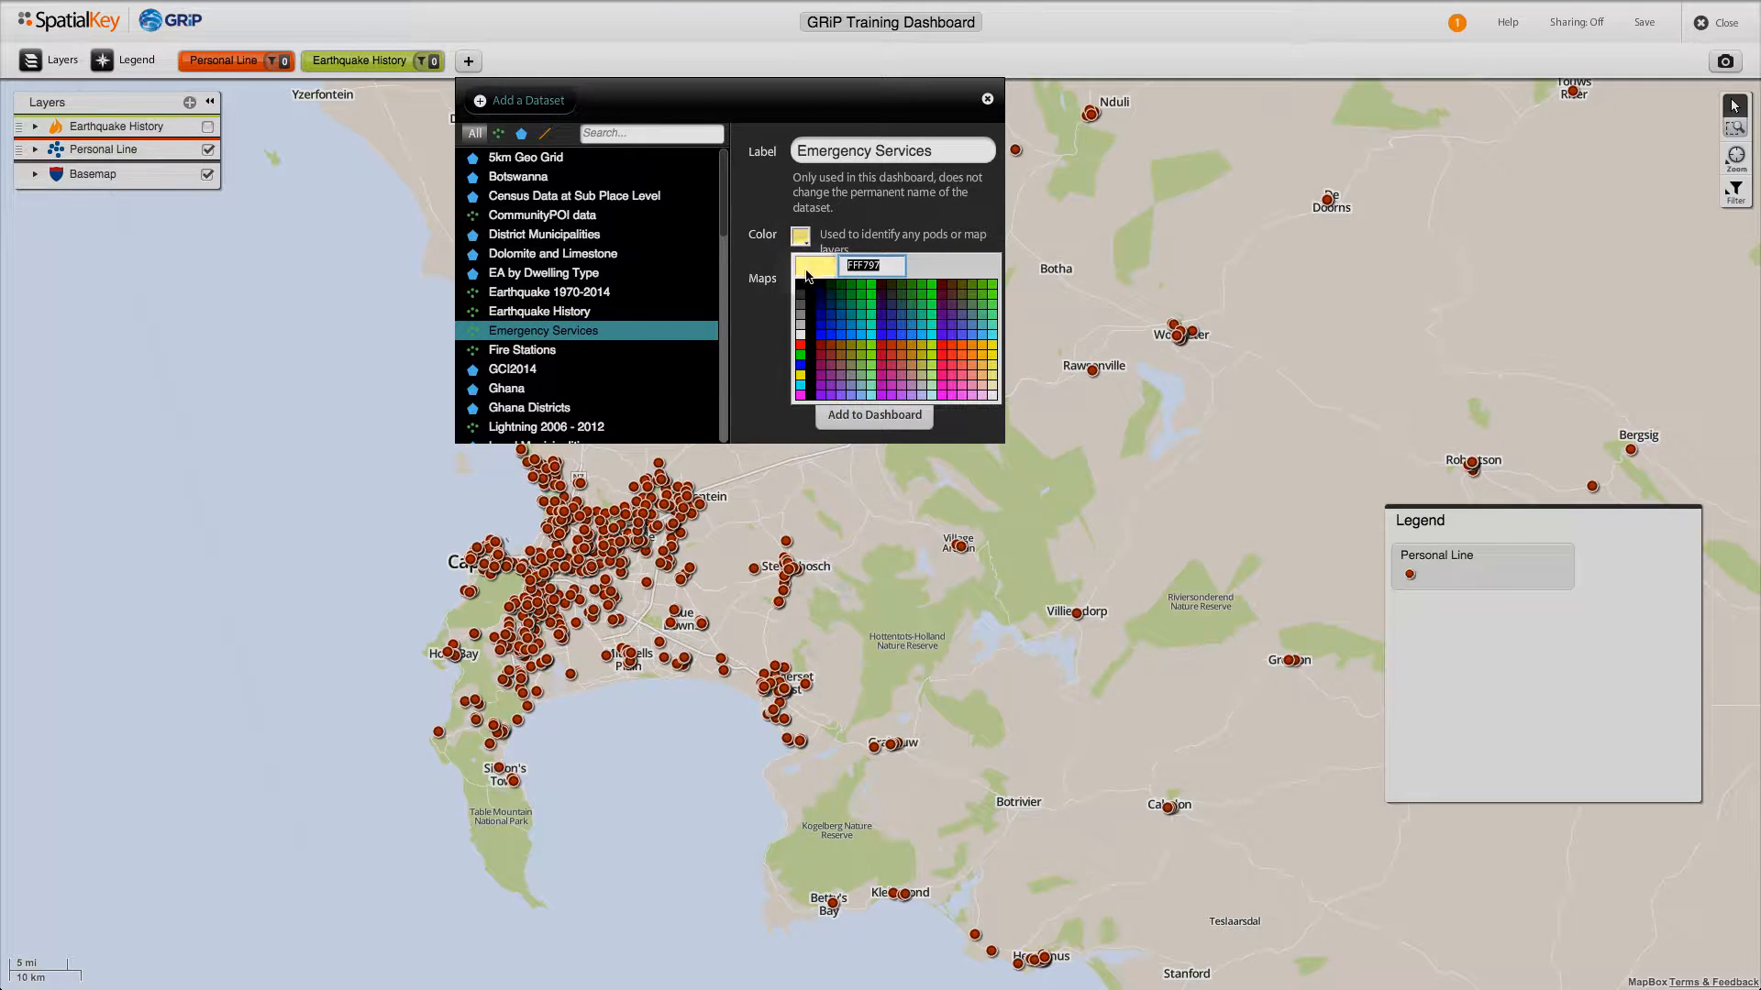
pyautogui.click(799, 383)
pyautogui.click(875, 420)
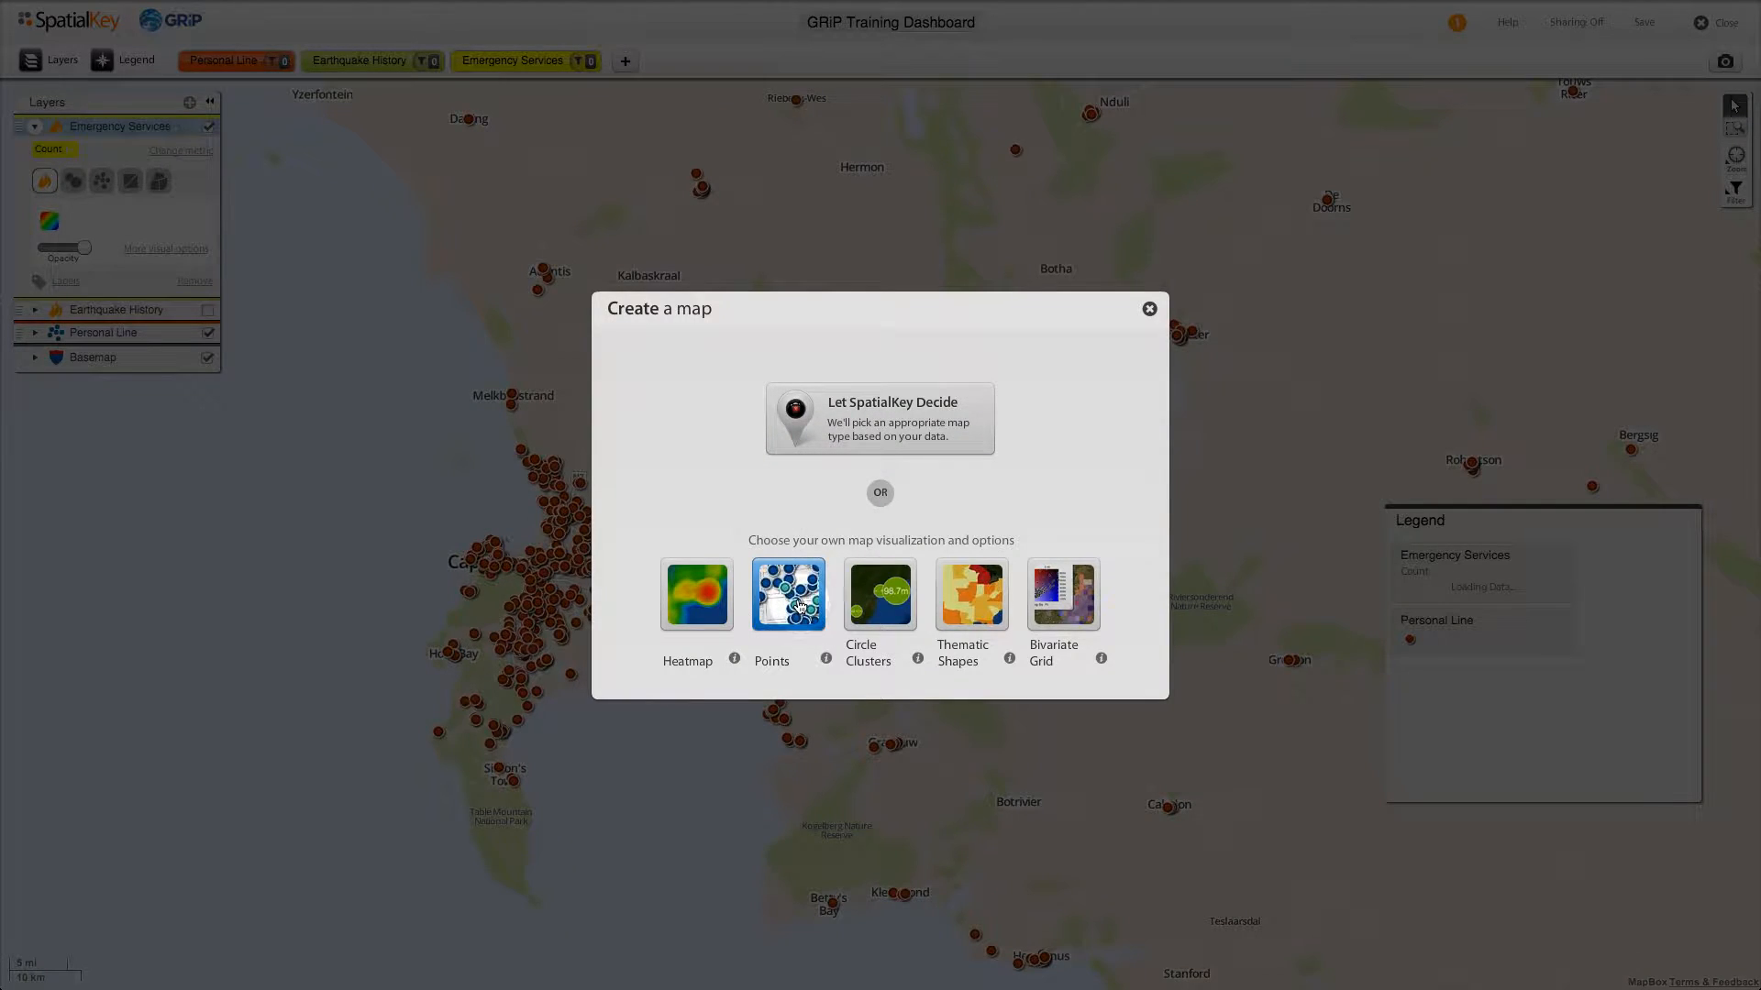
pyautogui.click(798, 604)
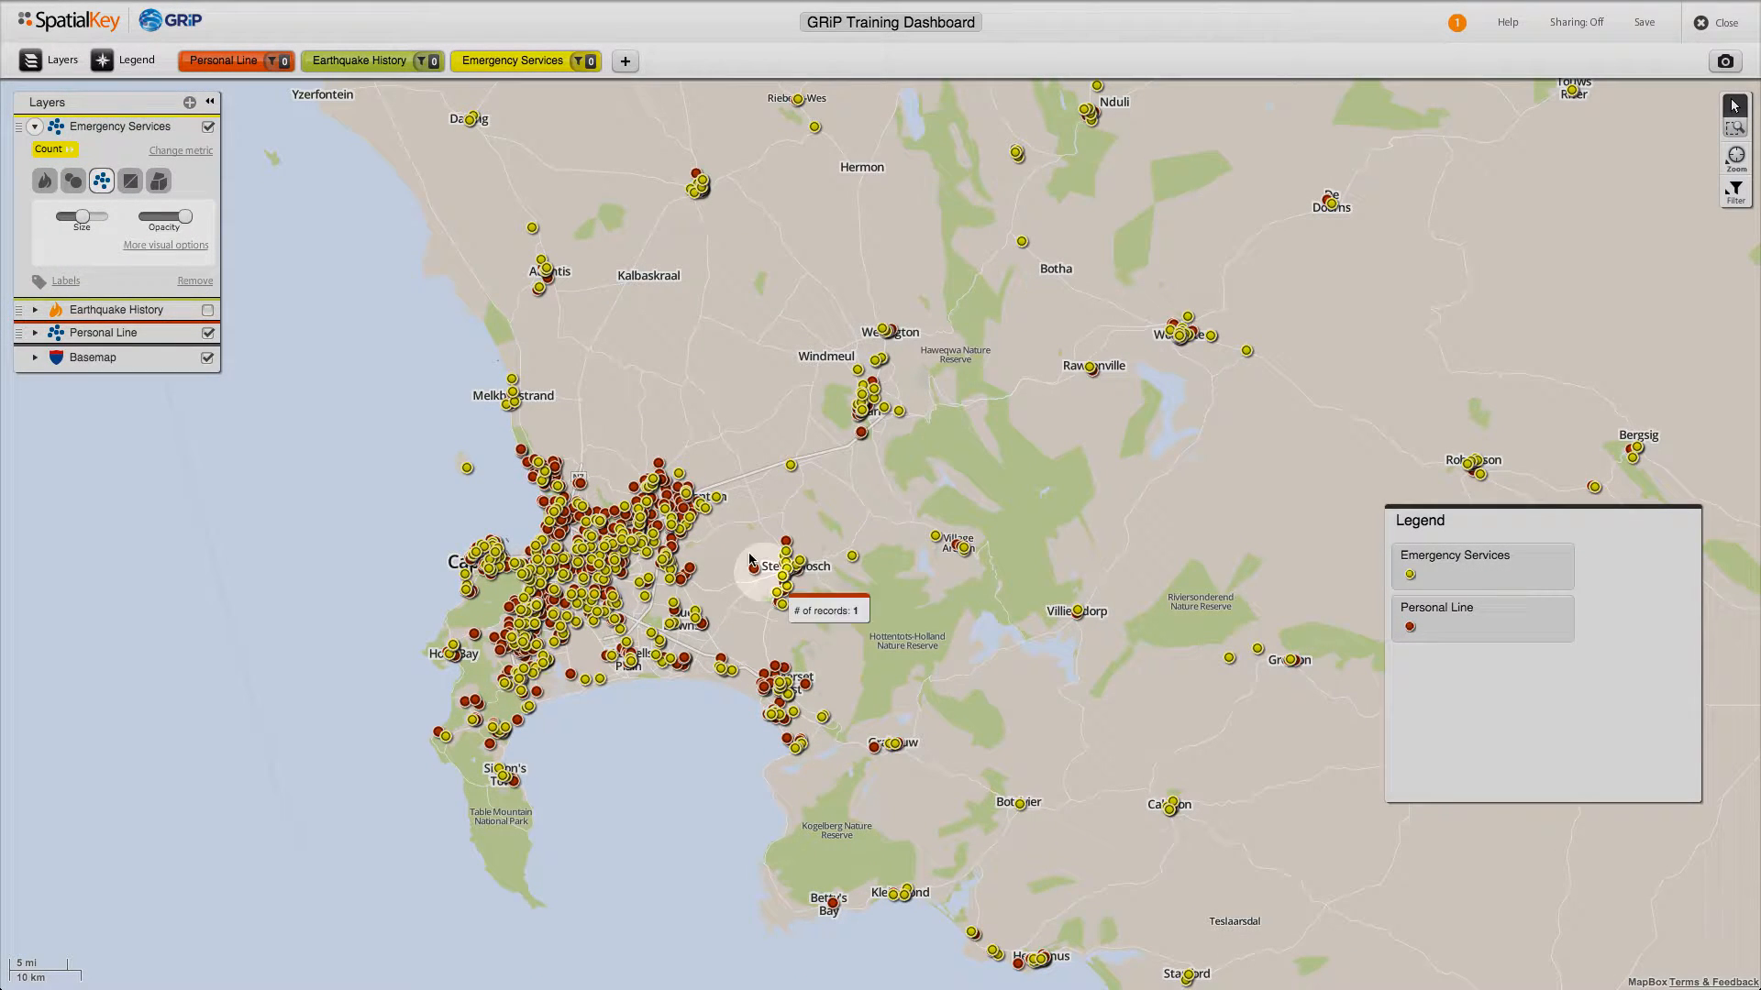
pyautogui.click(206, 126)
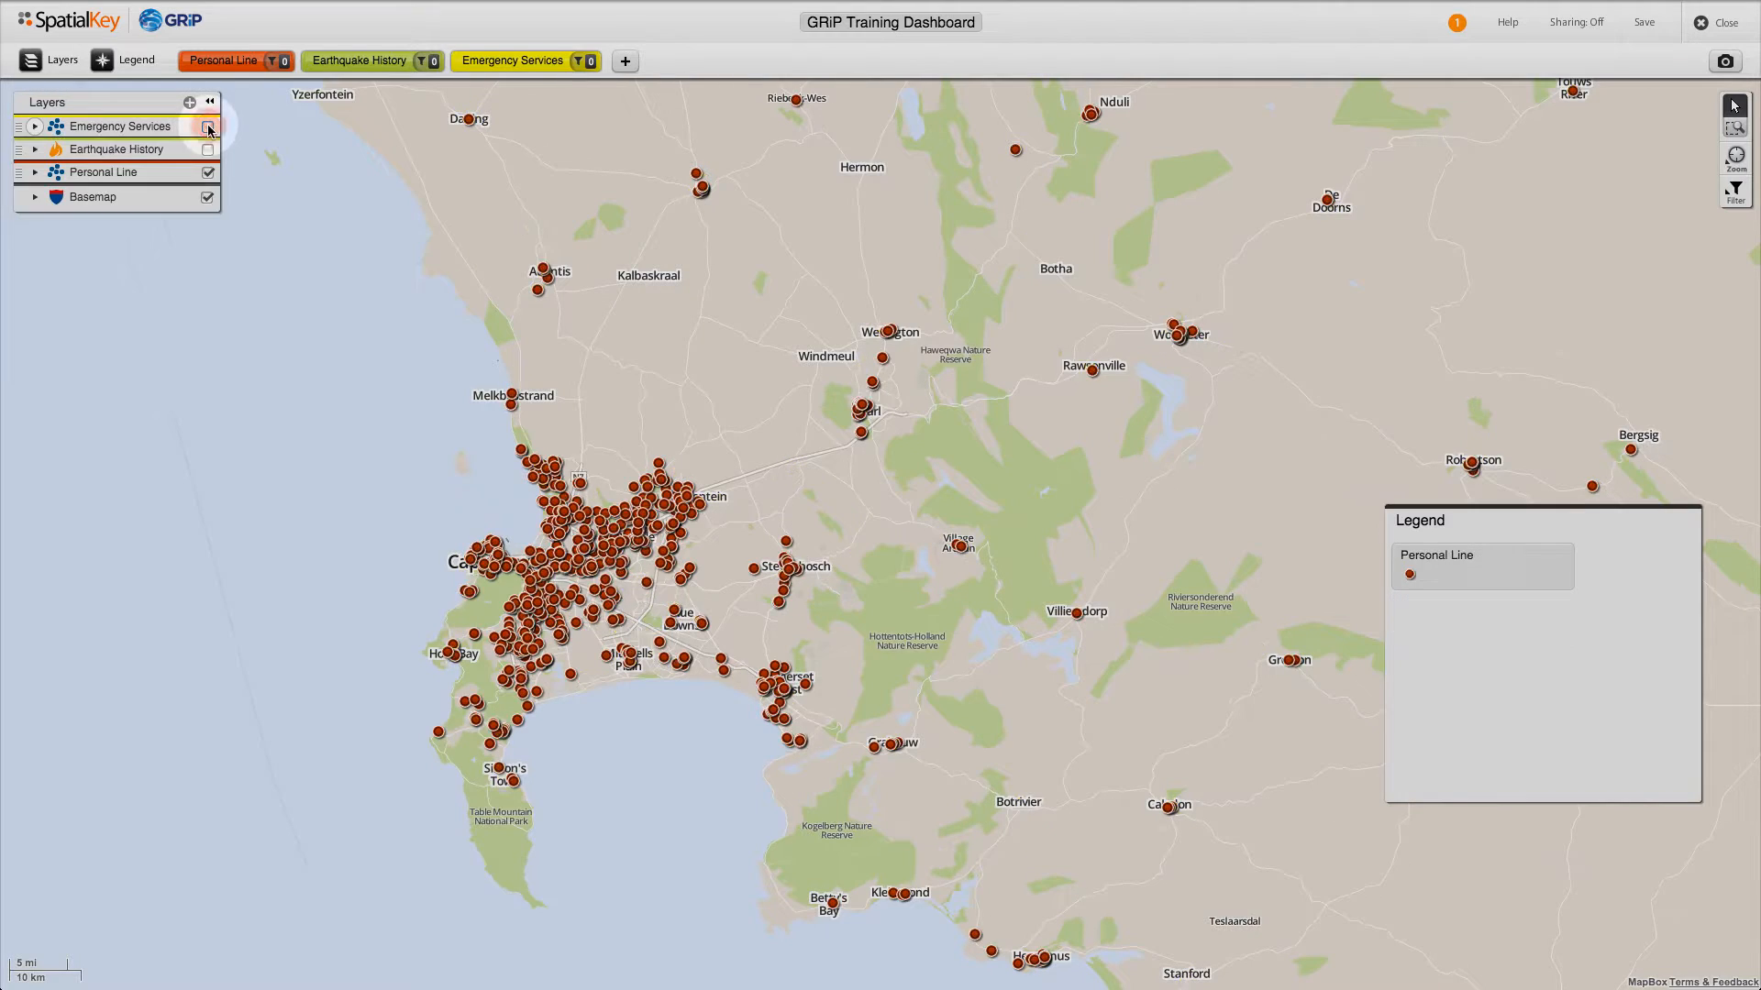
# Add the Lightning 2006 - 2012 dataset to the dashboard's main map.
pyautogui.click(627, 61)
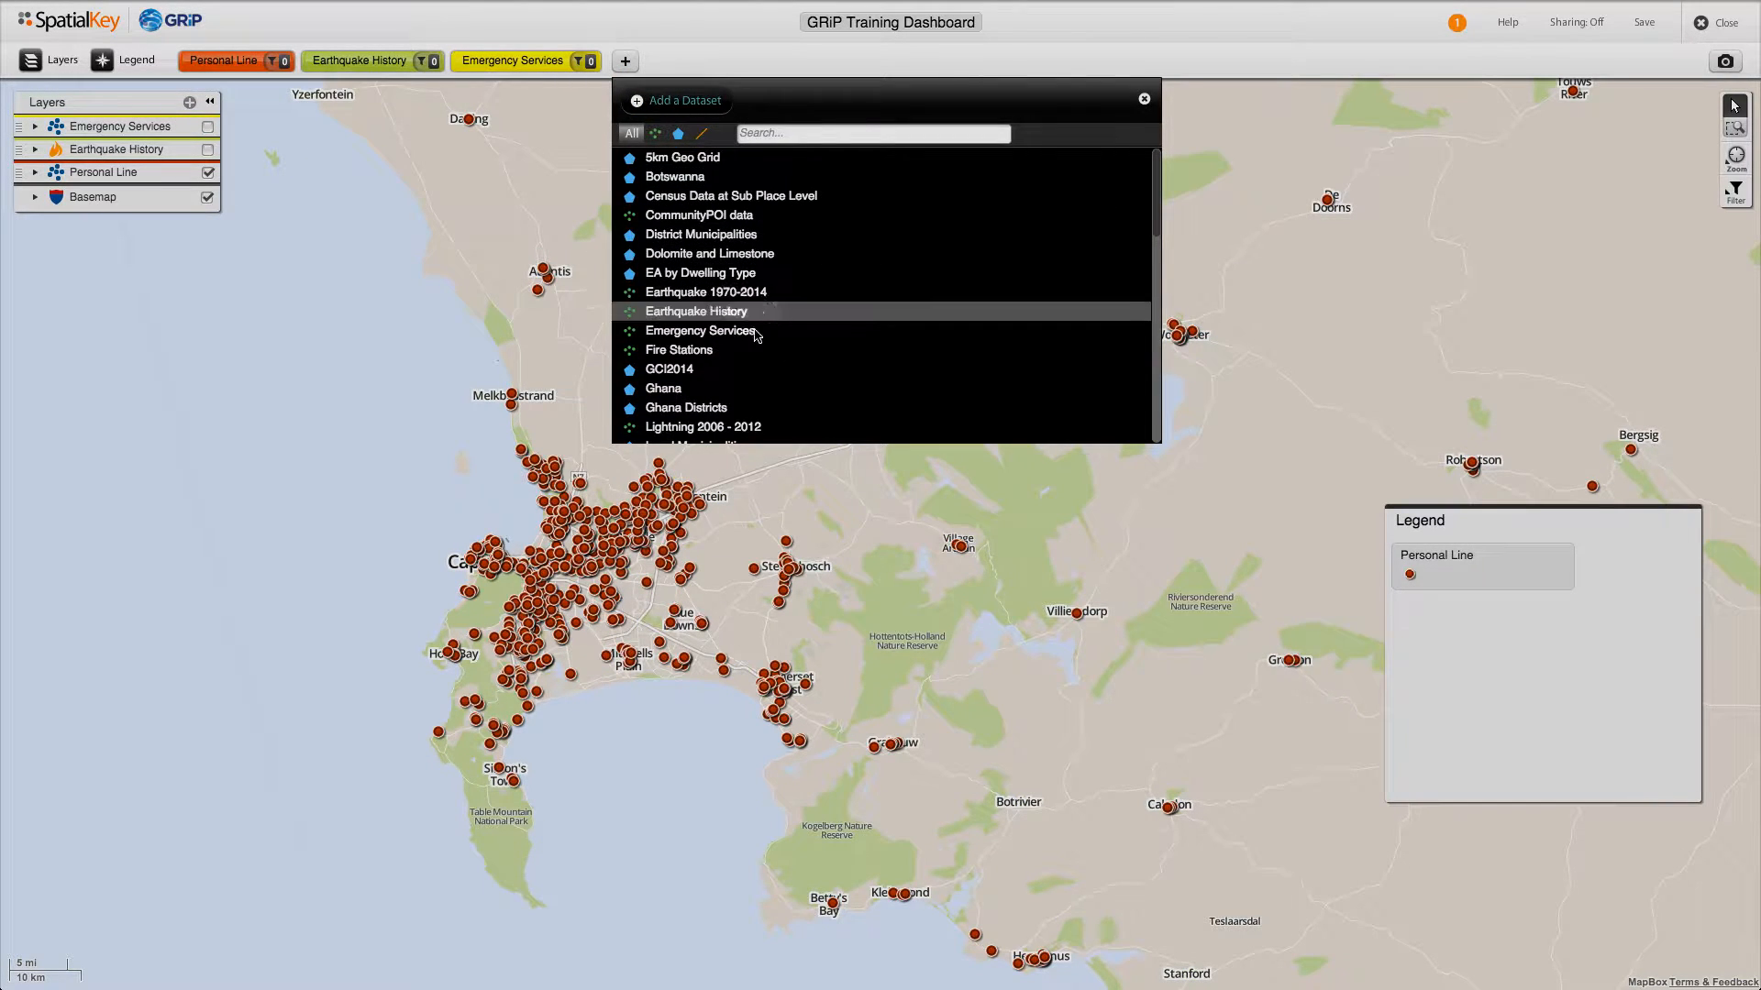
pyautogui.click(745, 428)
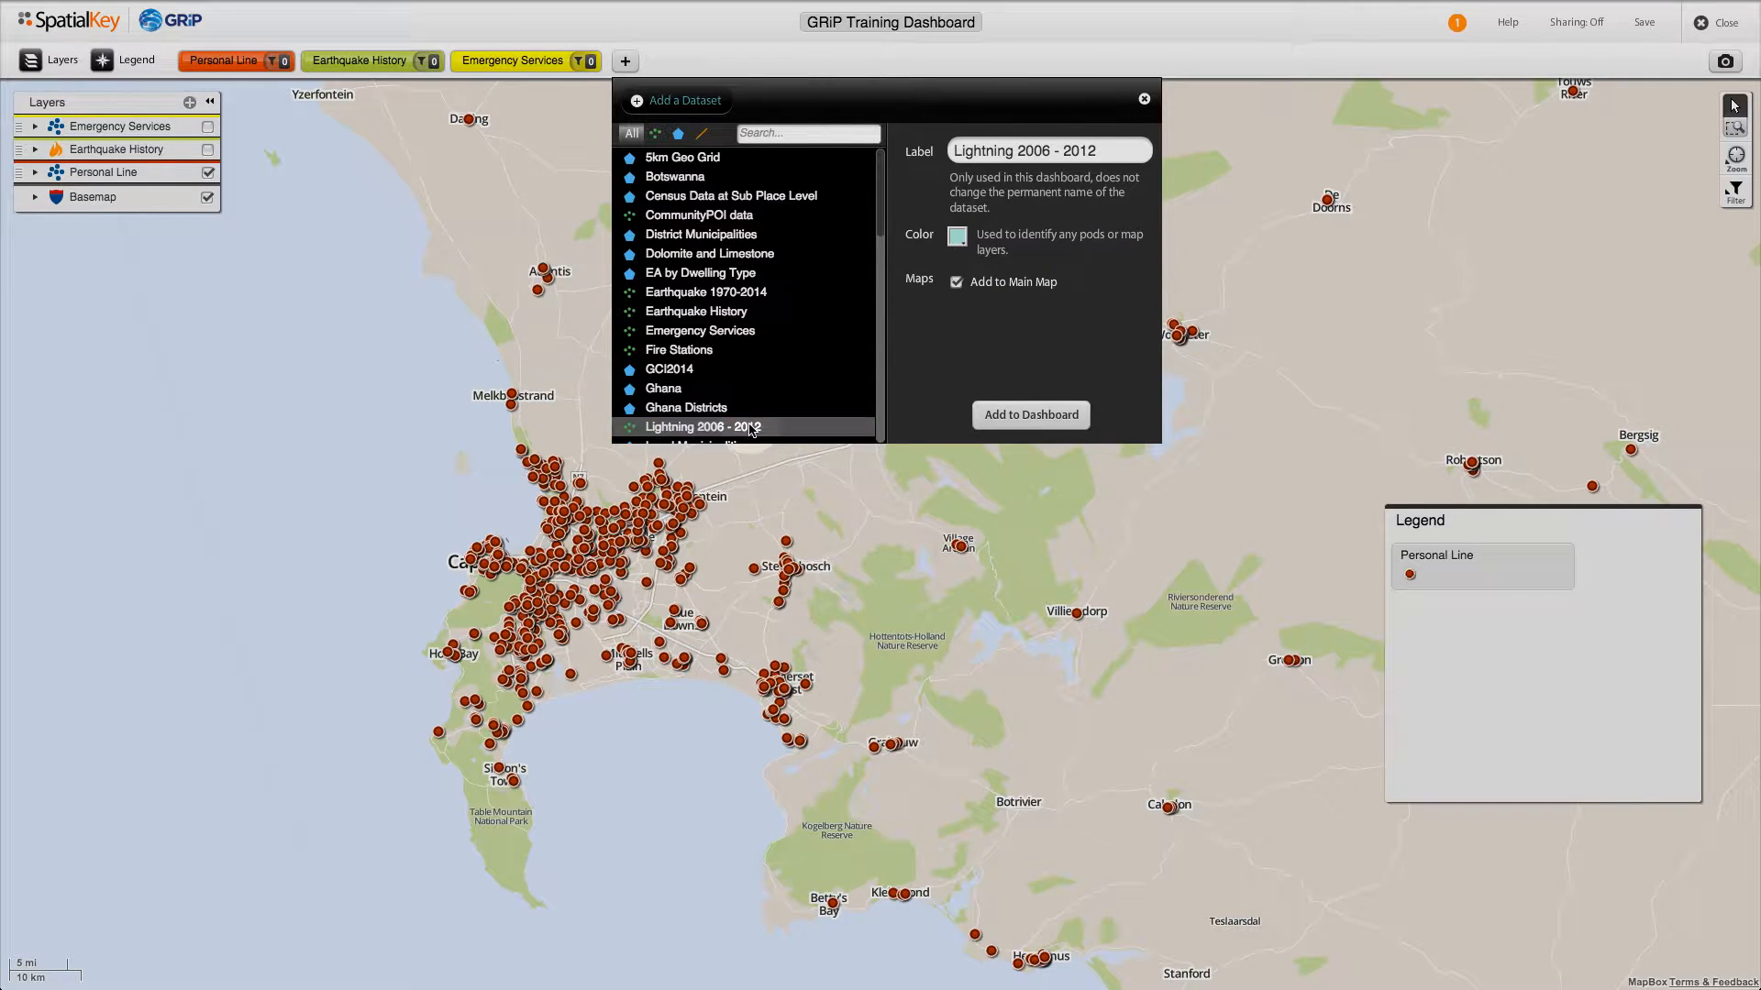
pyautogui.click(1007, 422)
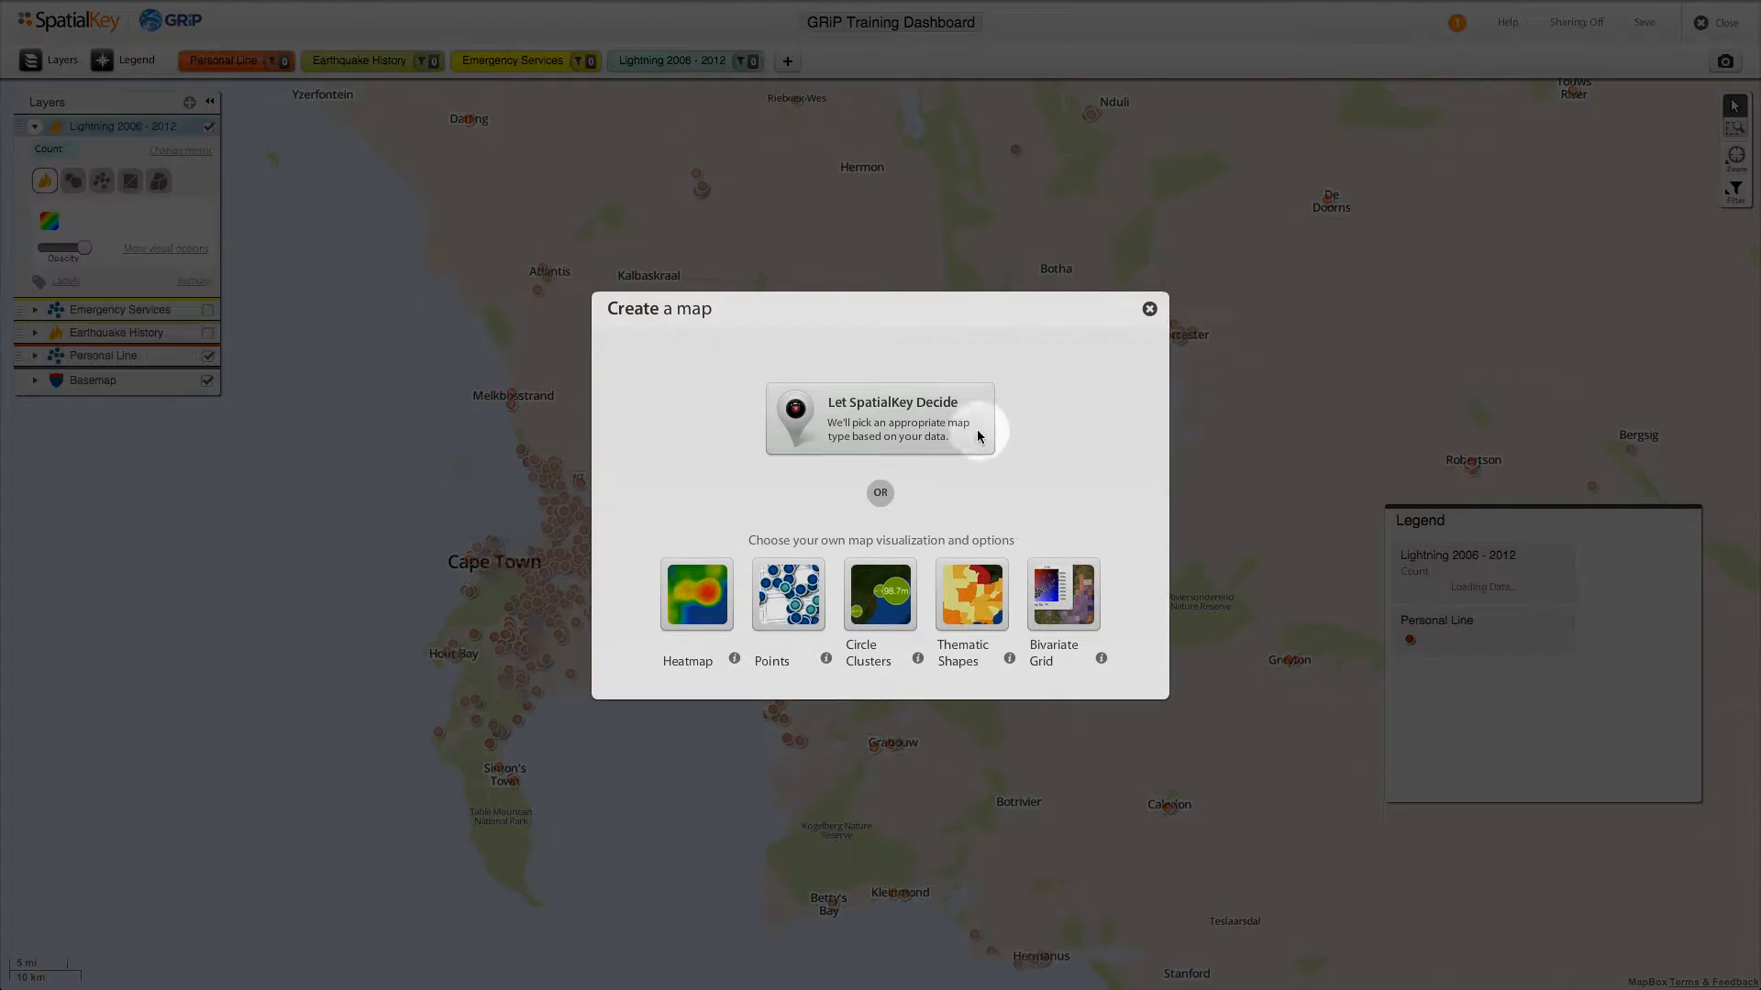
# Map Lightning 2006 - 2012 as a heatmap of the Average value of Density, and hide the layer.
pyautogui.click(680, 597)
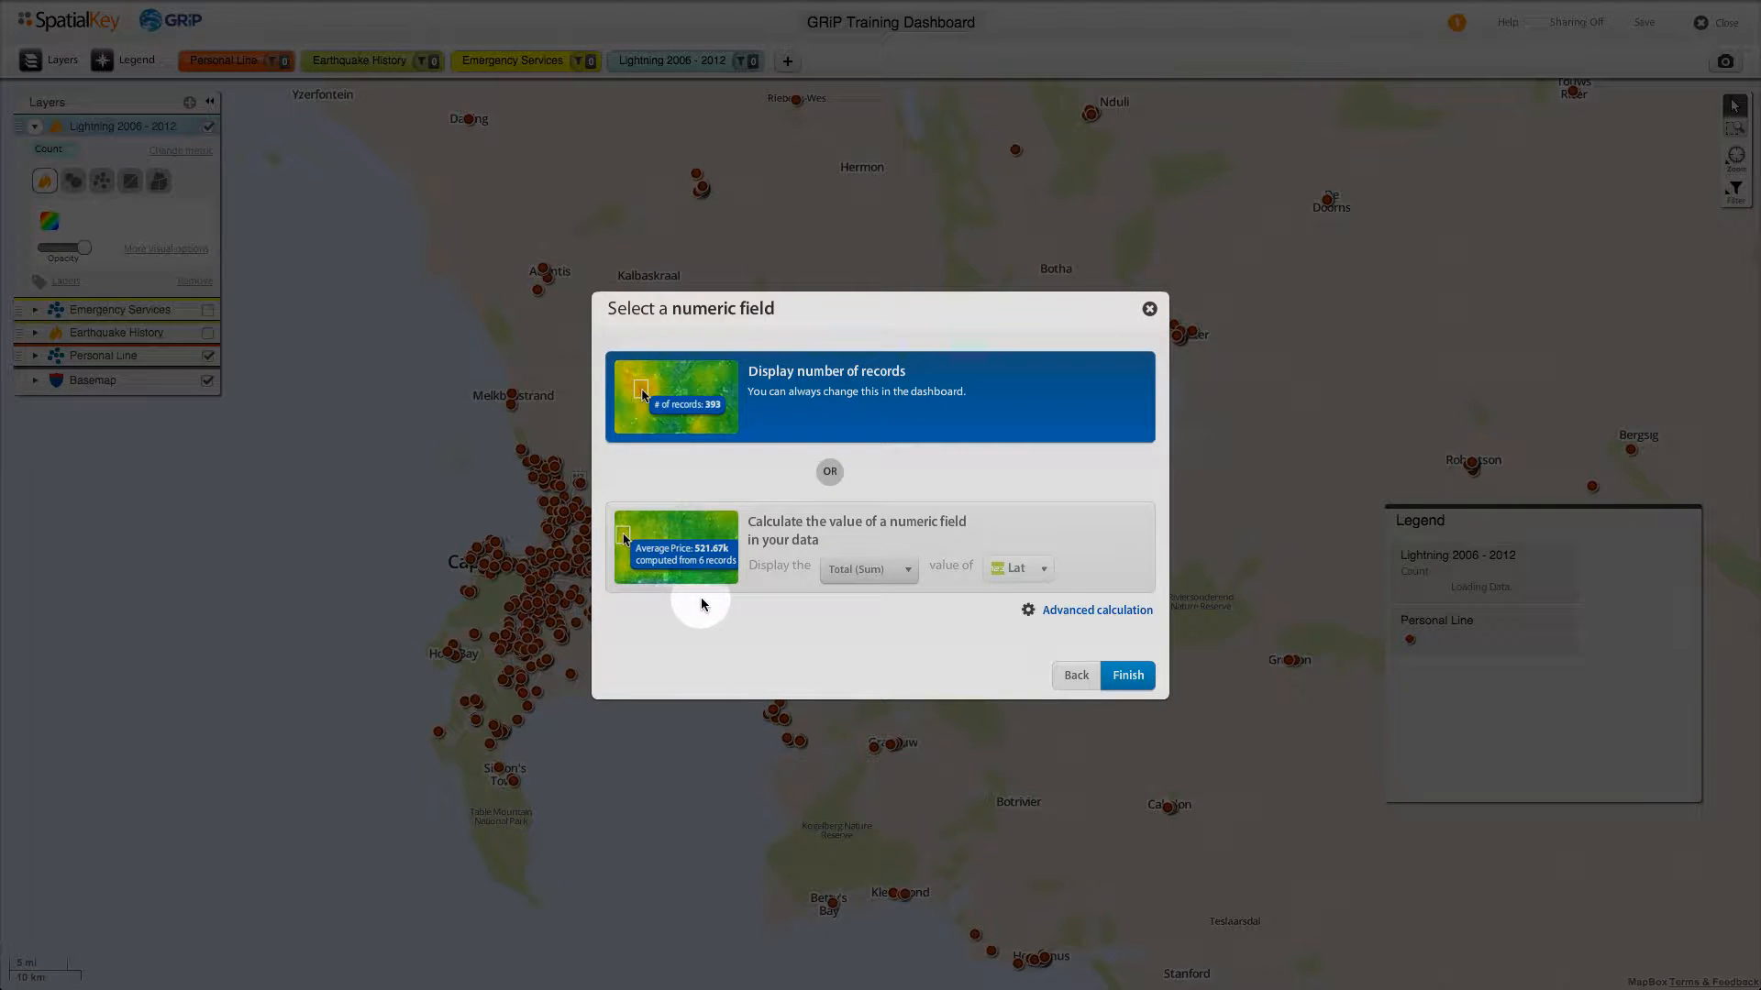
pyautogui.click(906, 576)
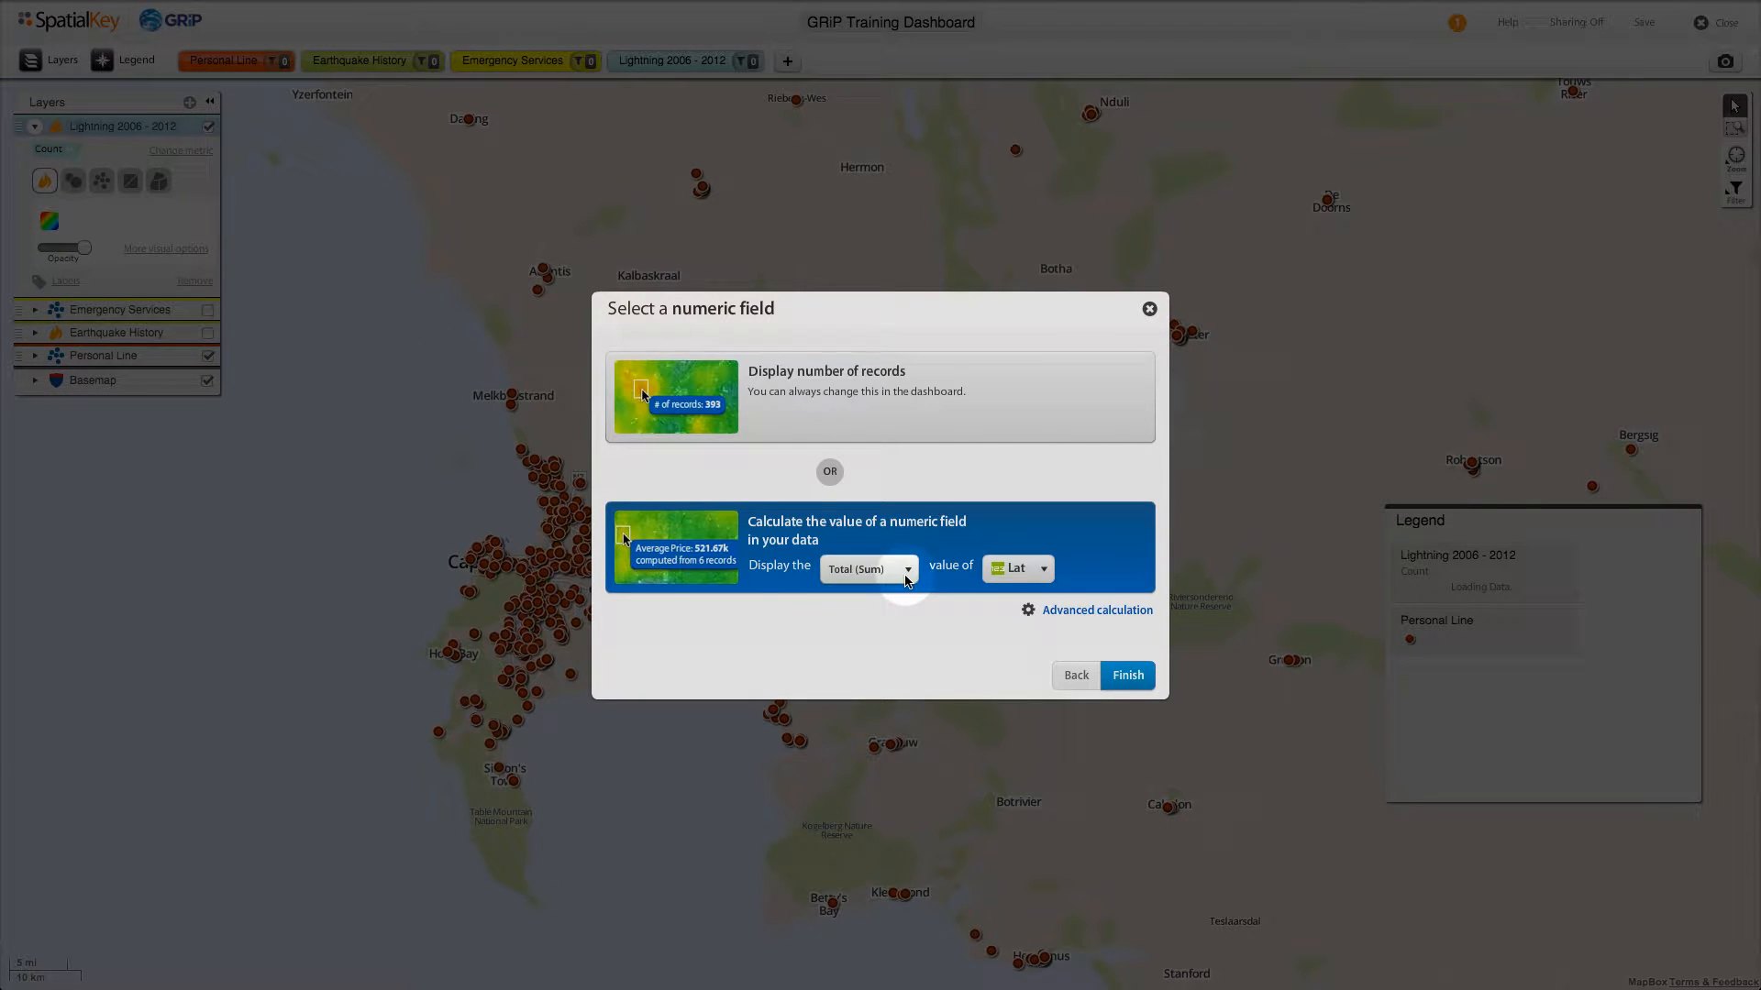
pyautogui.click(905, 569)
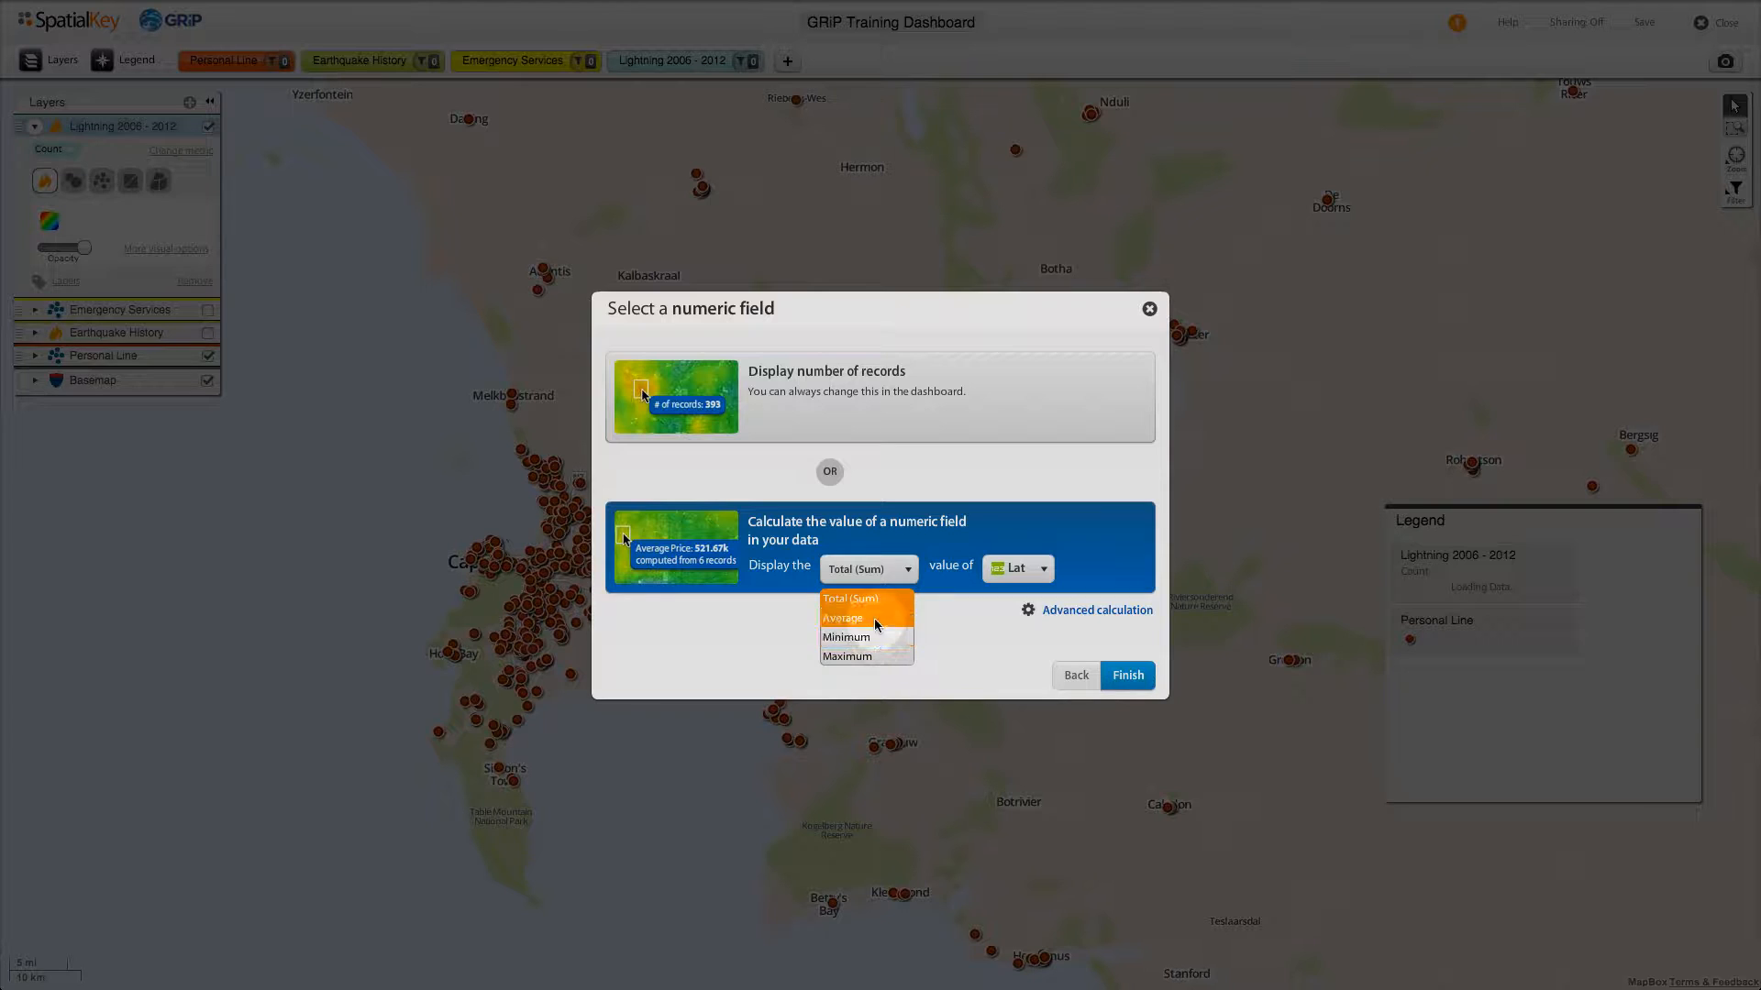
pyautogui.click(843, 618)
pyautogui.click(1029, 569)
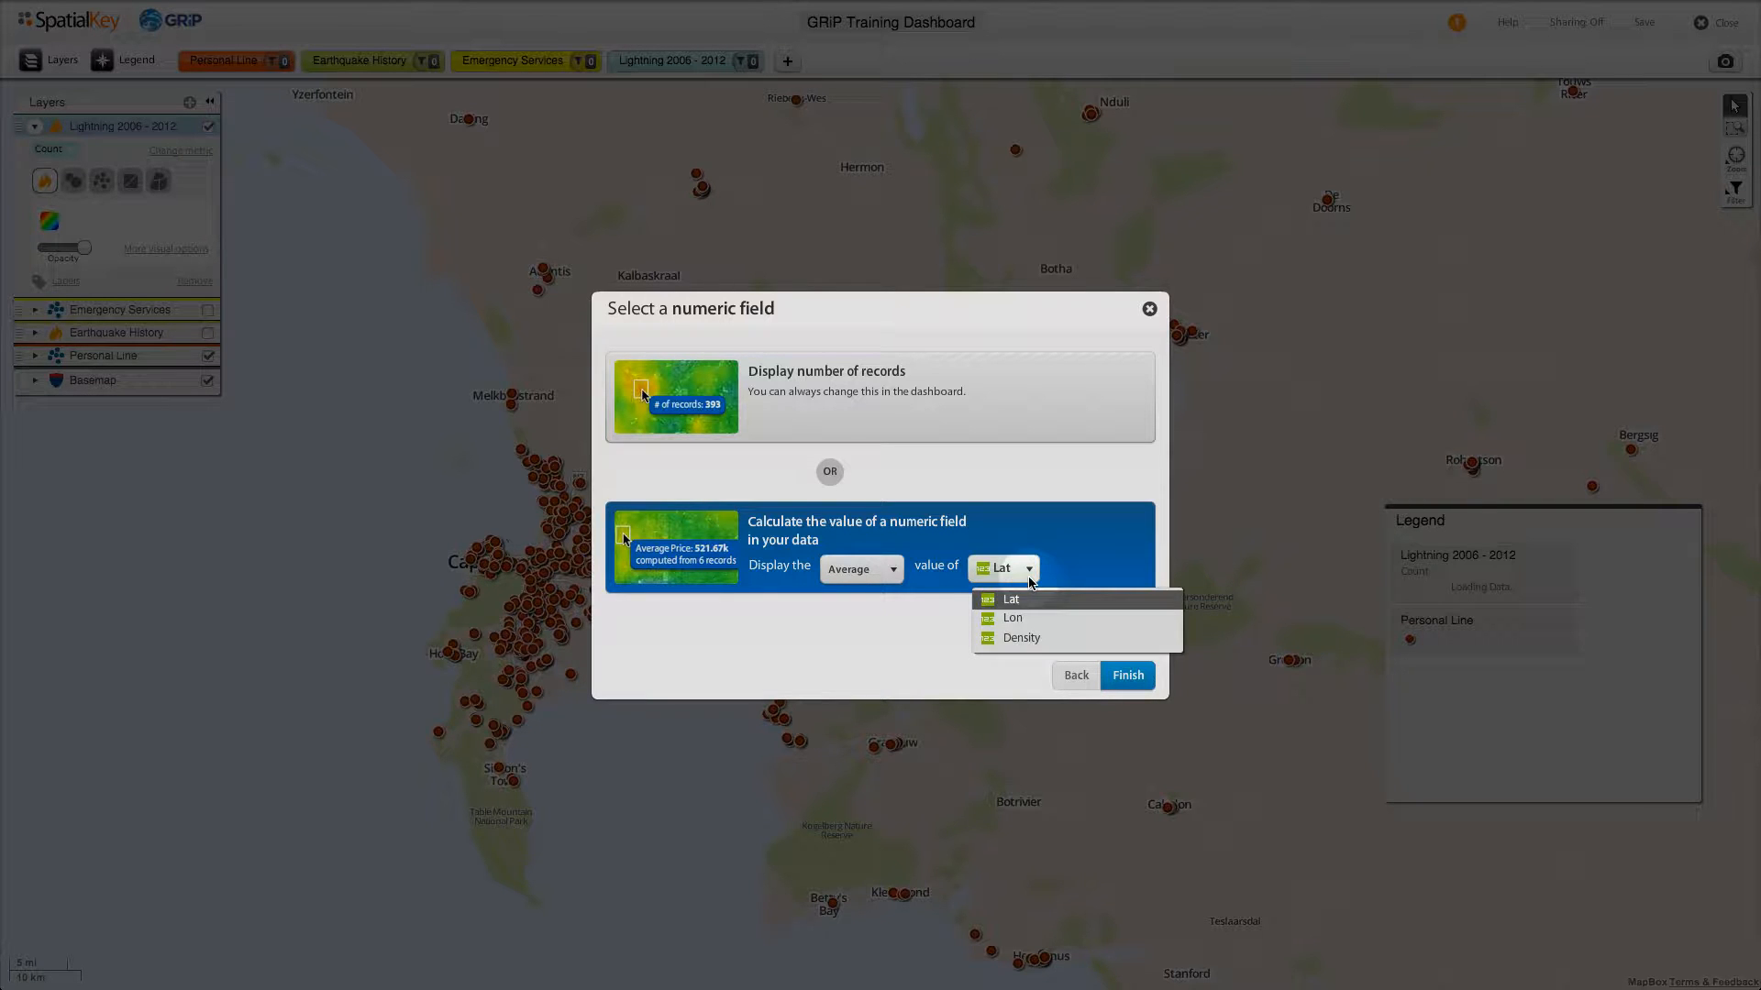
pyautogui.click(1029, 636)
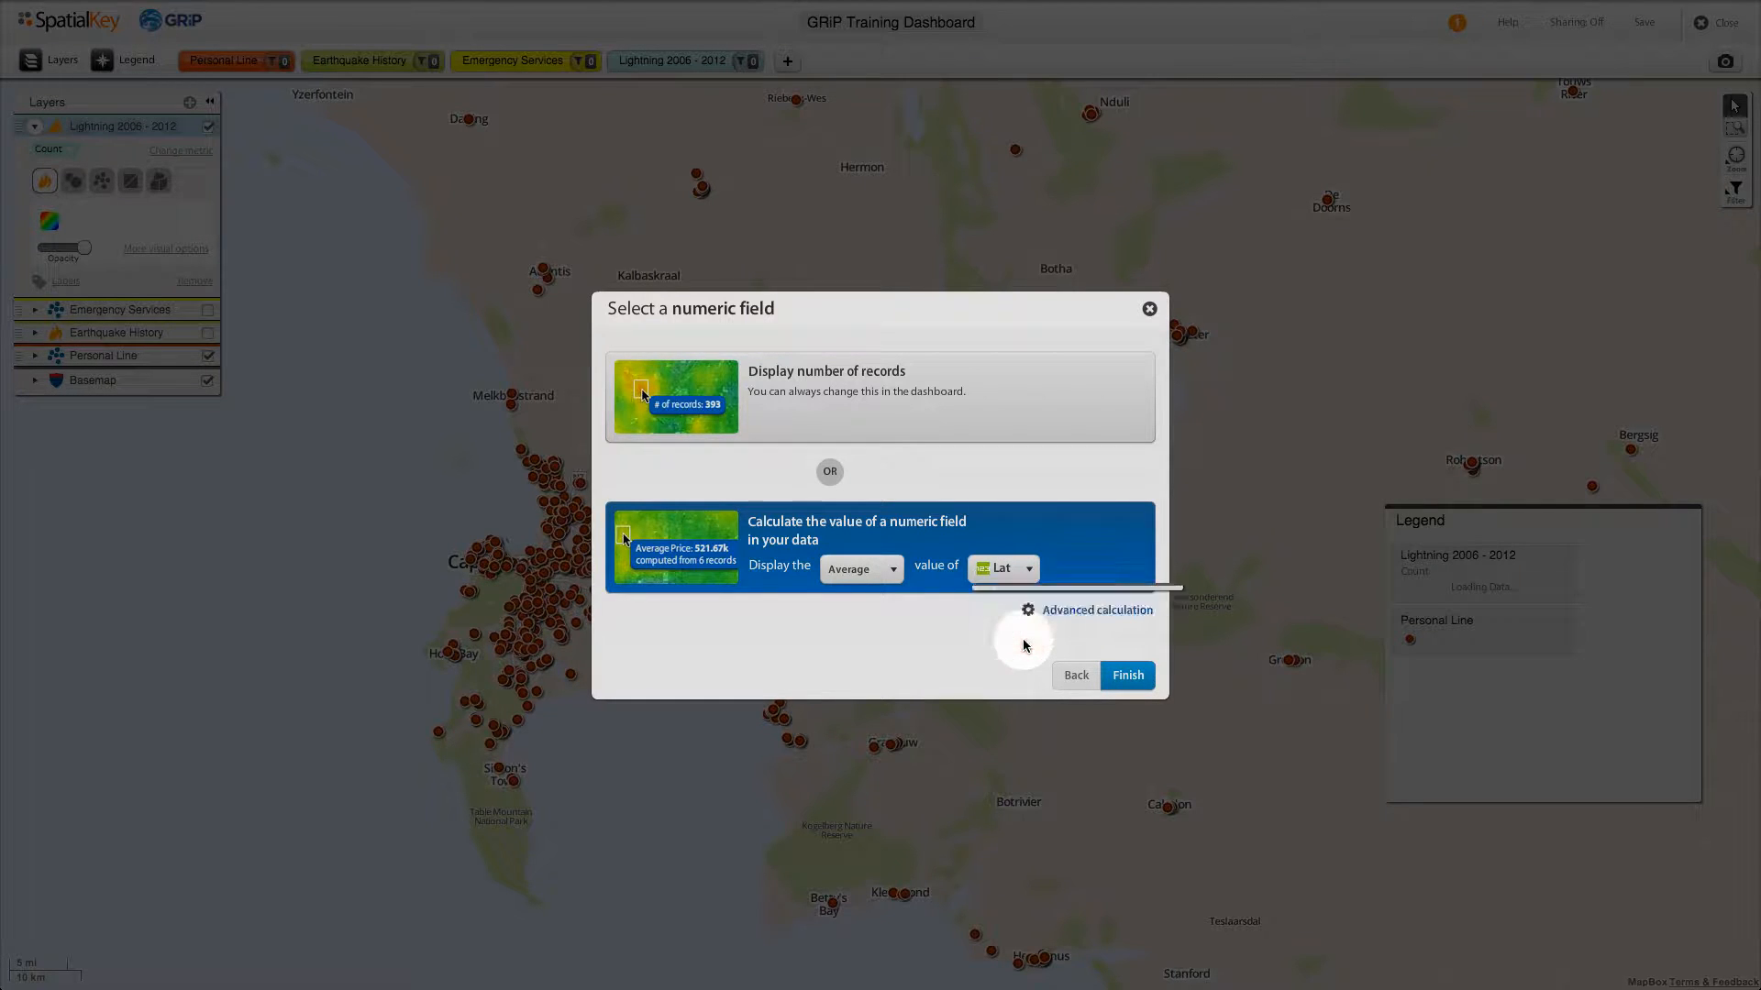
pyautogui.click(1124, 674)
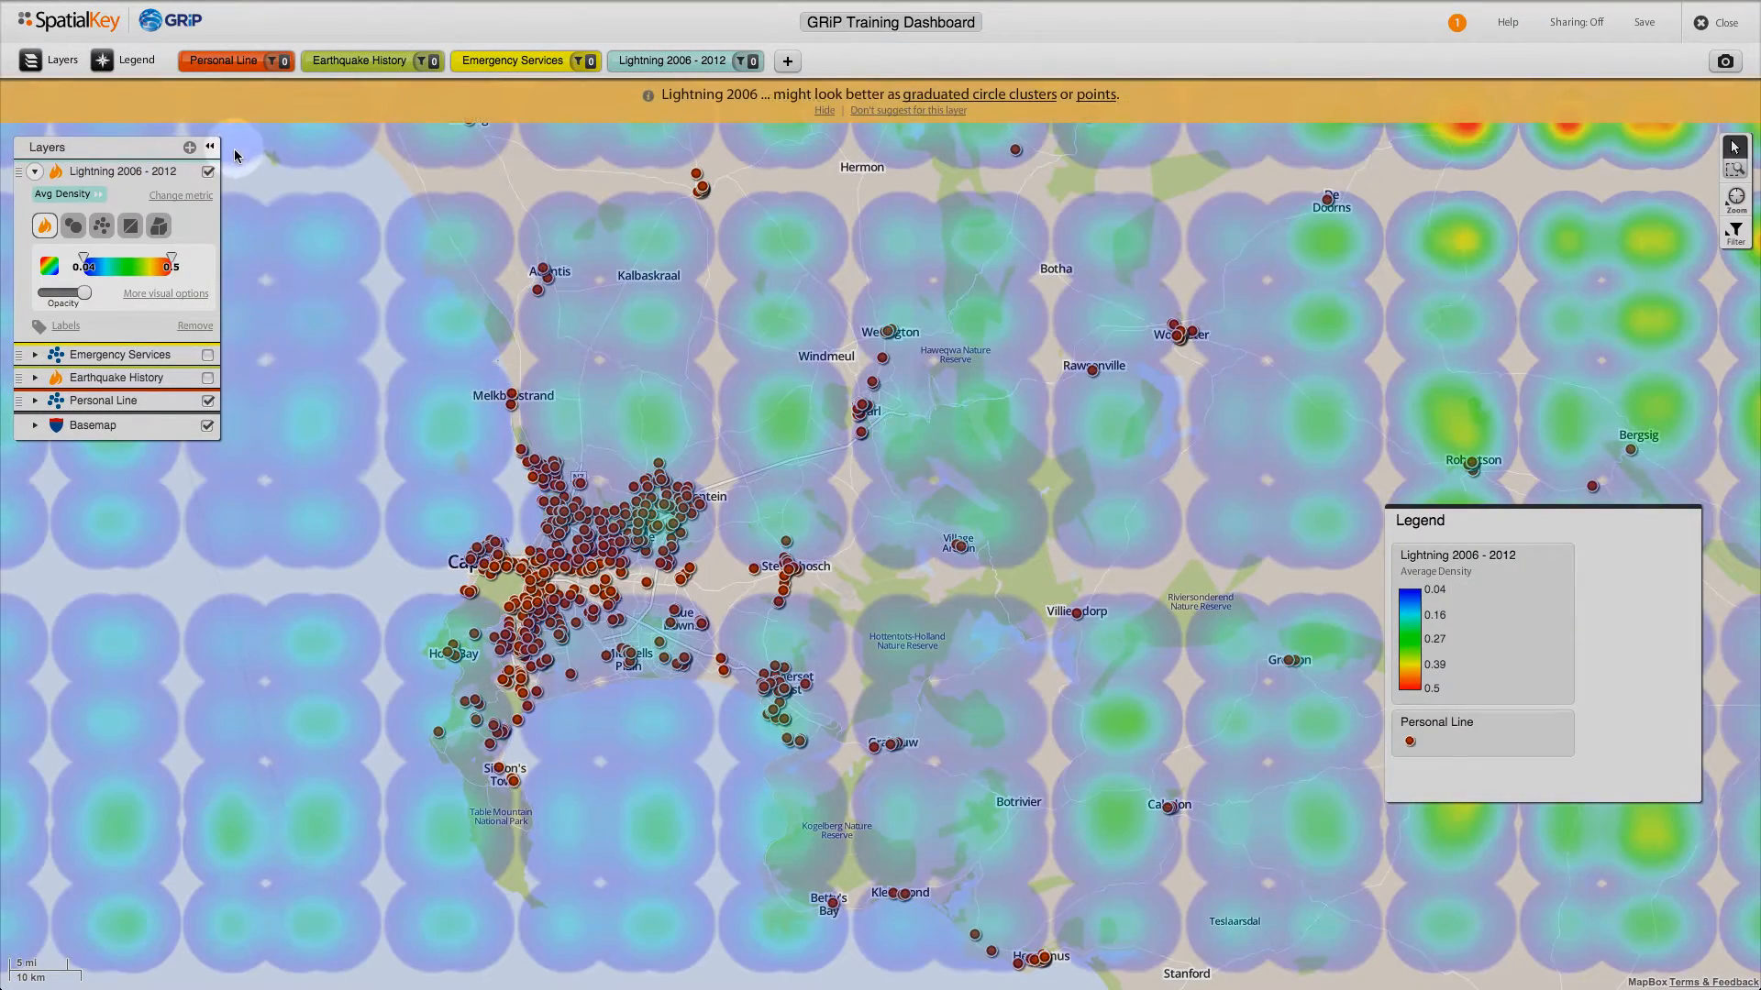
pyautogui.click(908, 110)
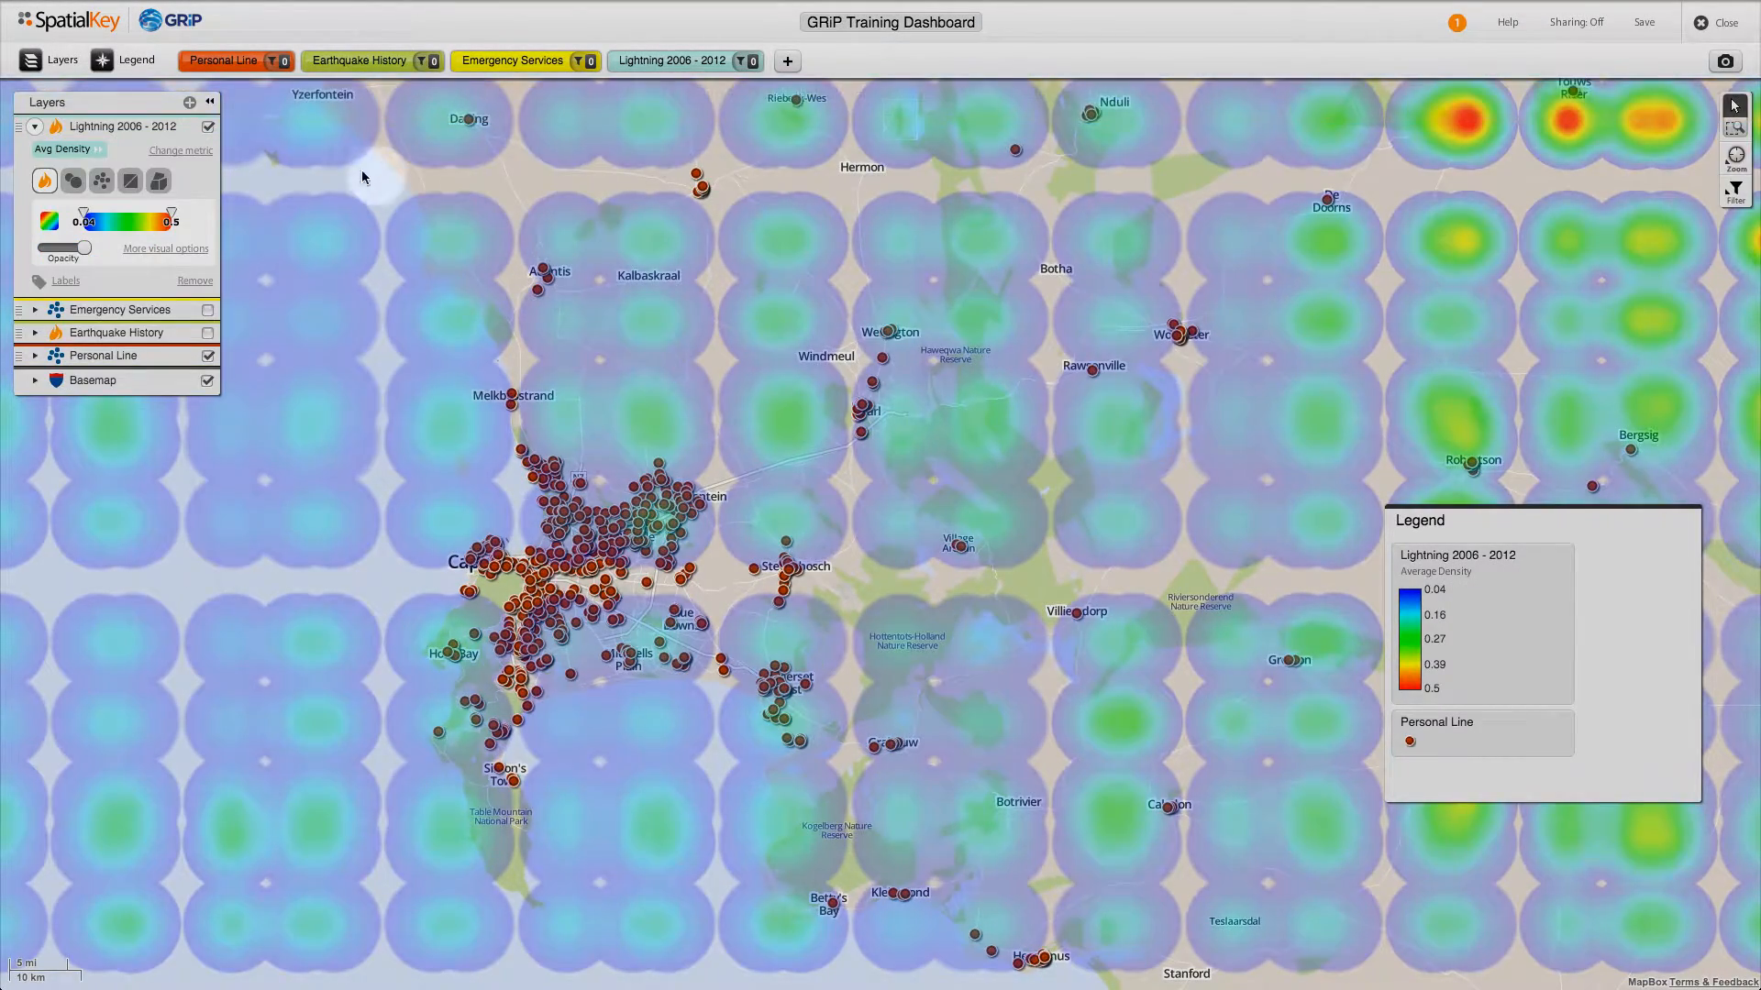
pyautogui.click(207, 126)
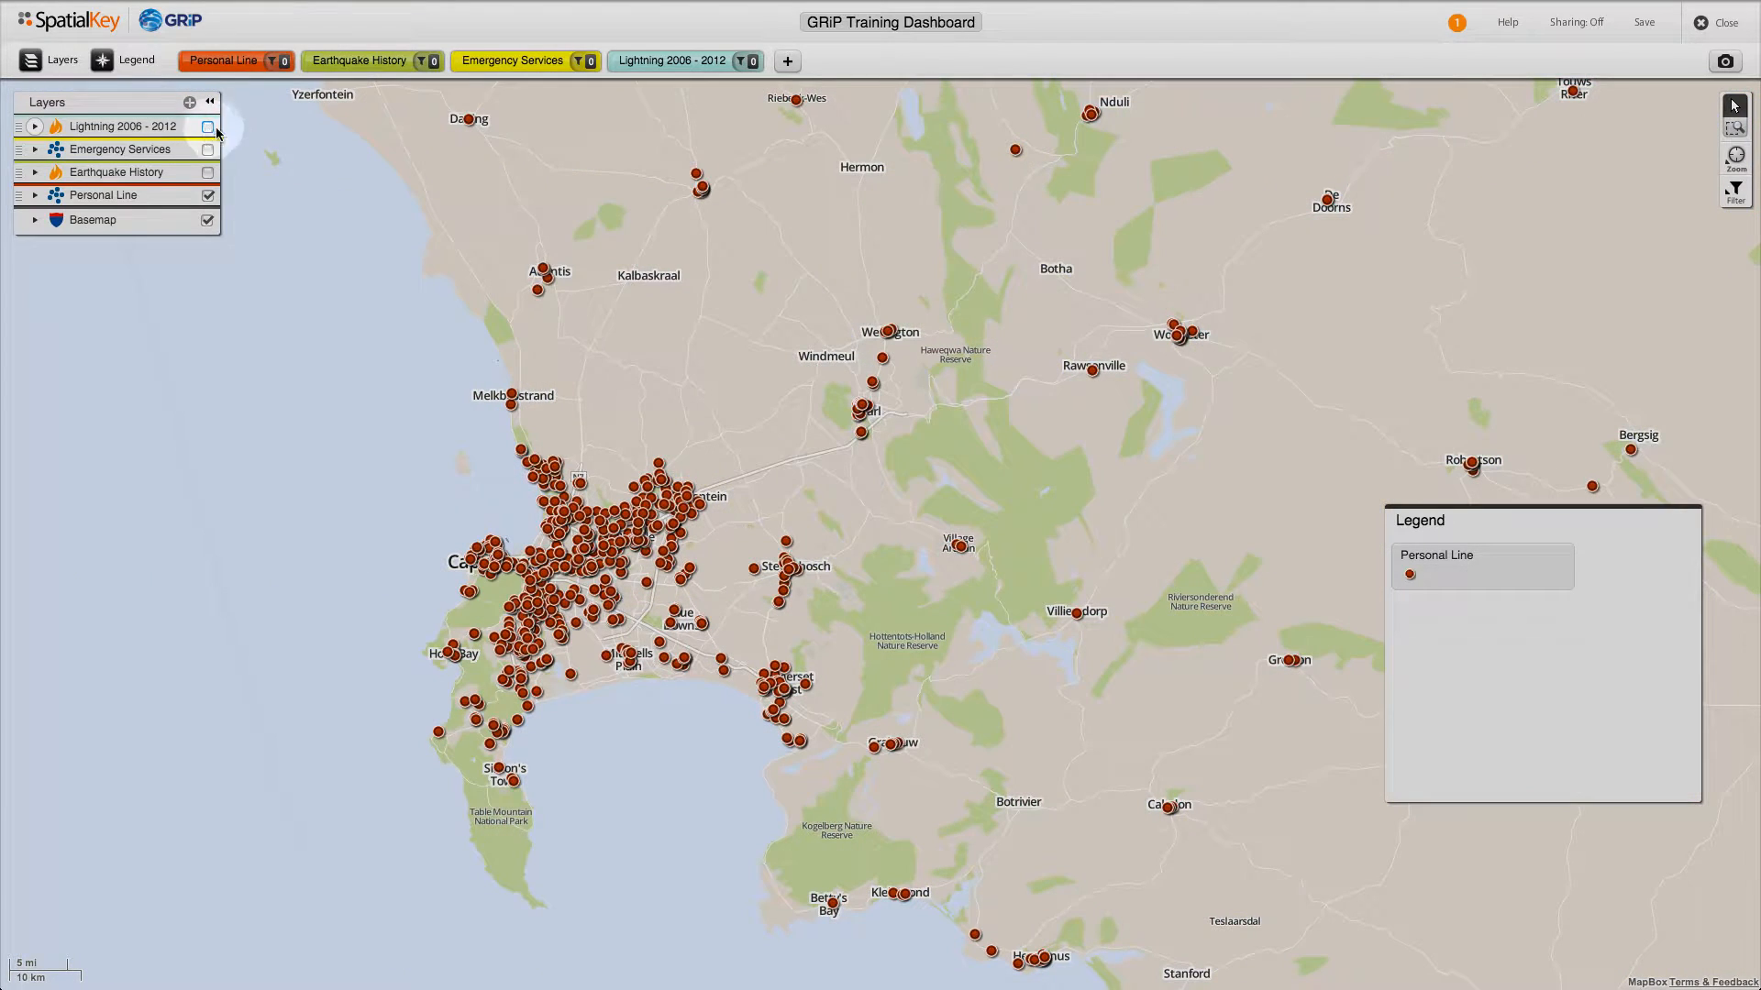
# Search the available datasets for "nat" and select National Rivers.
pyautogui.click(788, 63)
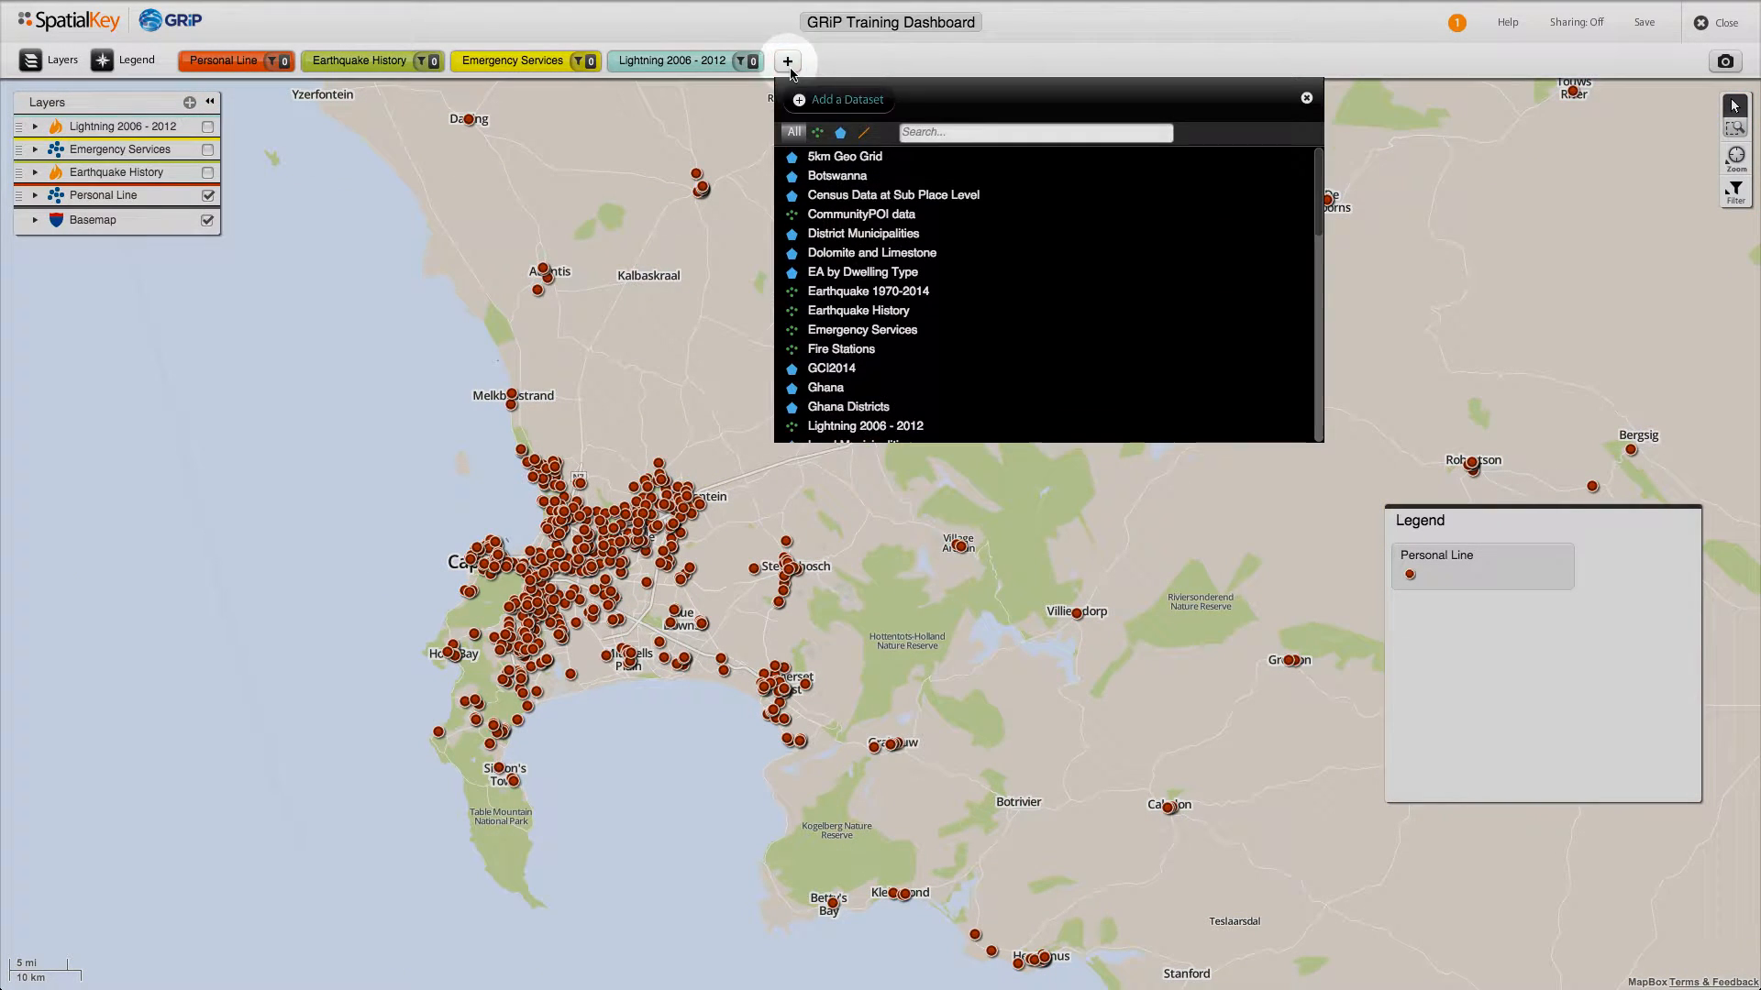
pyautogui.click(925, 134)
pyautogui.write('nat')
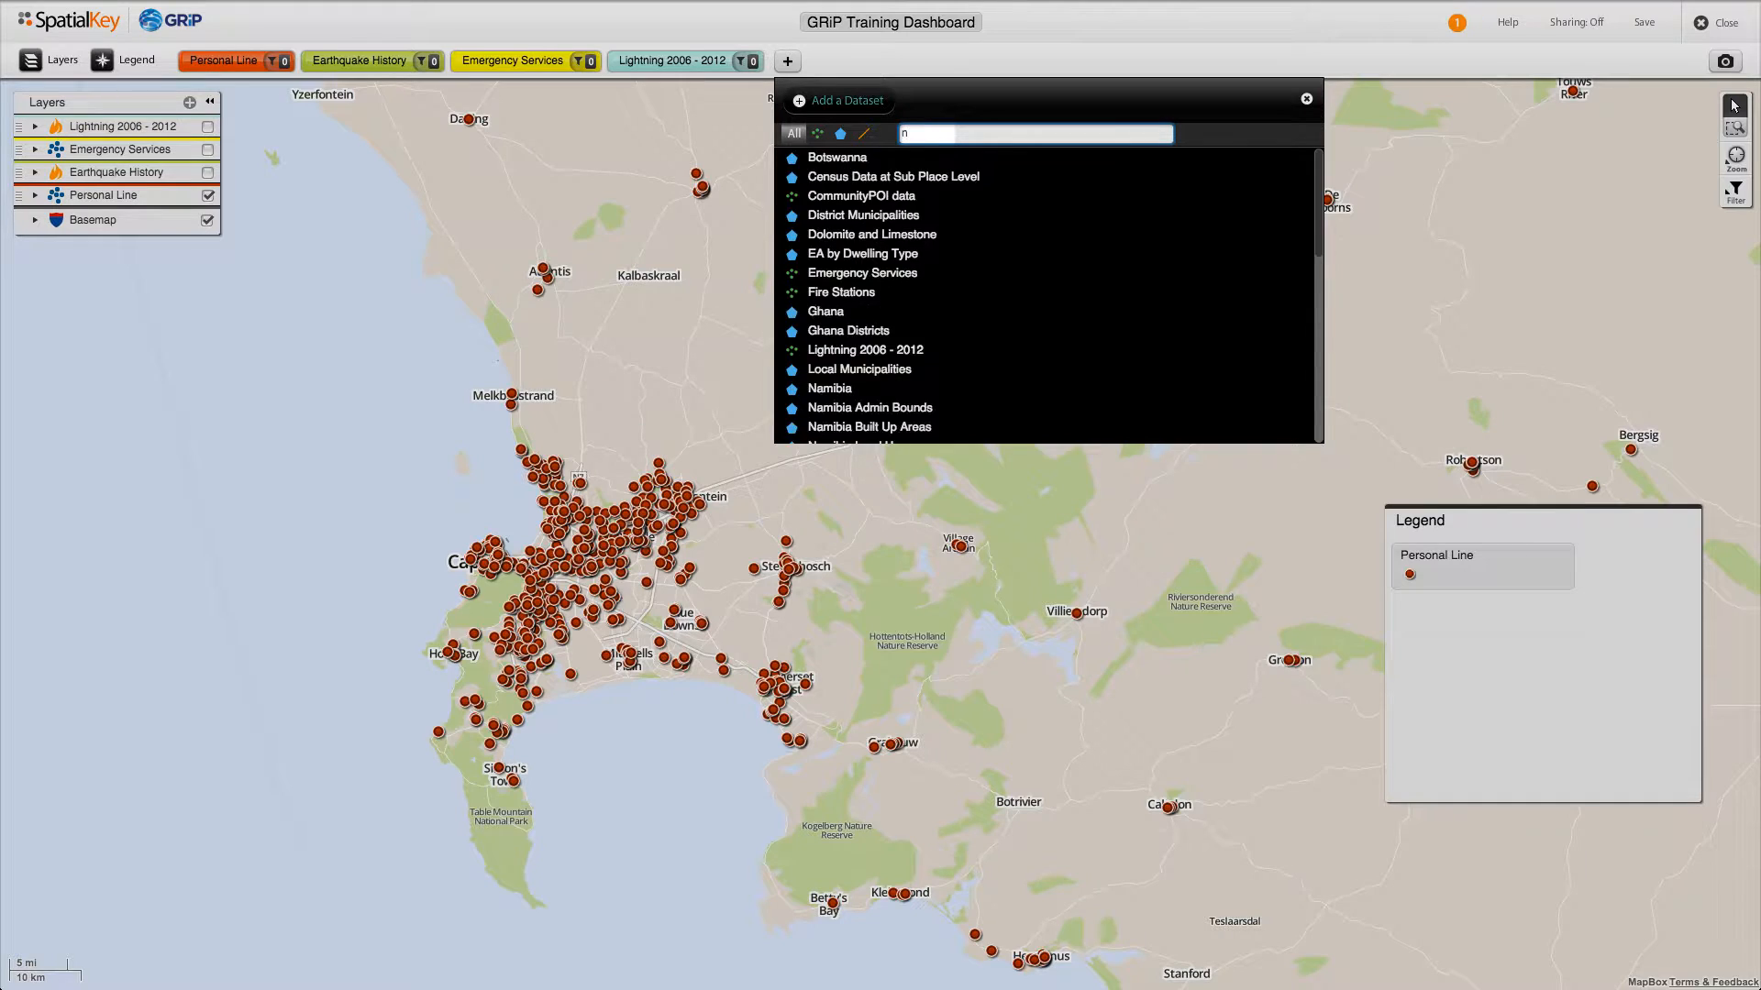
pyautogui.click(892, 160)
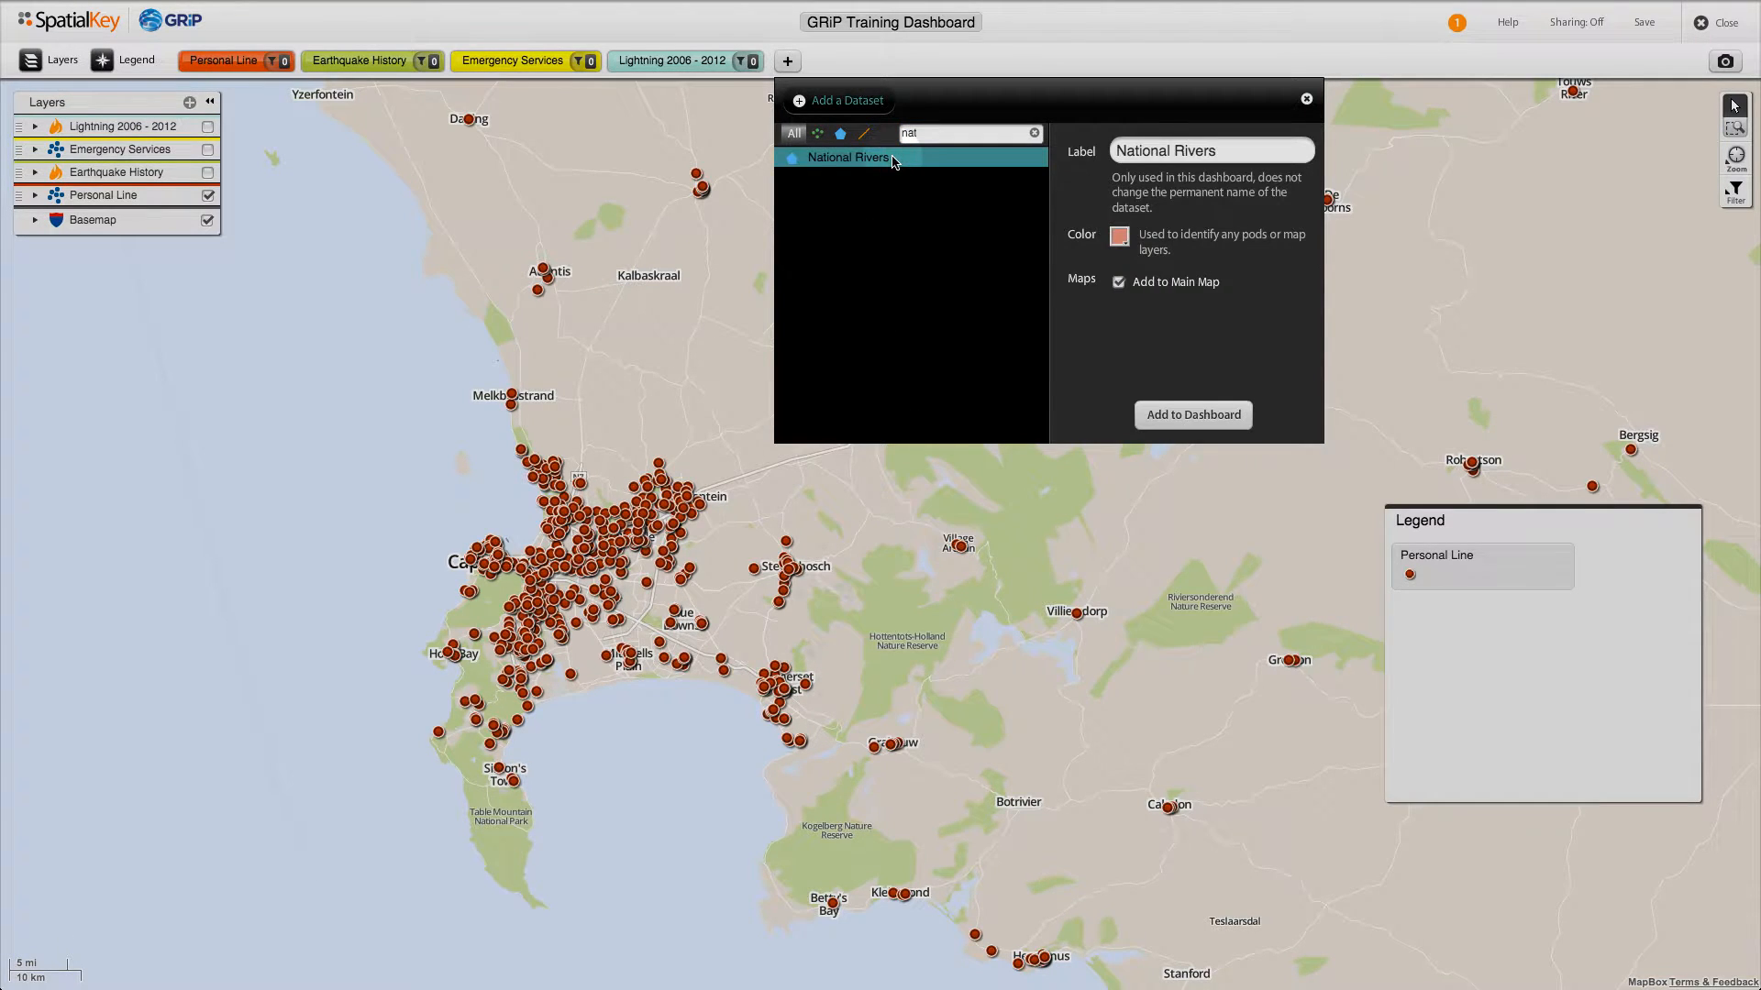
# Add National Rivers to the dashboard in dark blue and hide its layer.
pyautogui.click(1119, 237)
pyautogui.click(1142, 314)
pyautogui.click(1179, 417)
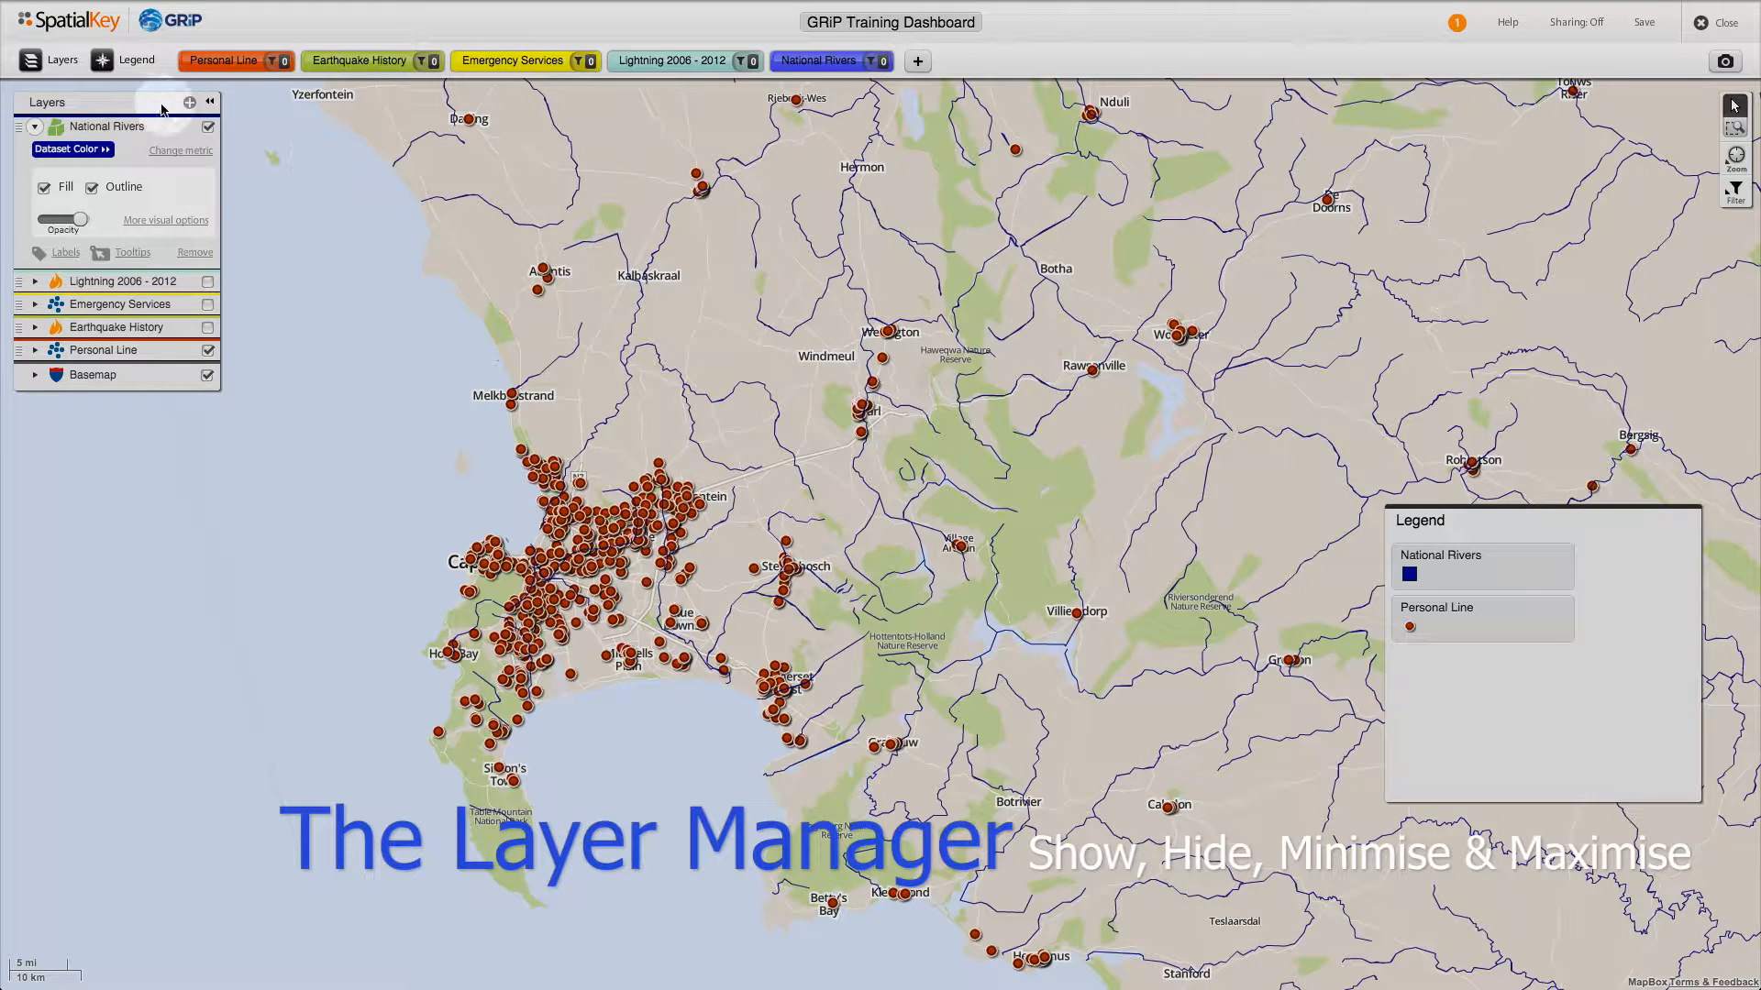
pyautogui.click(207, 128)
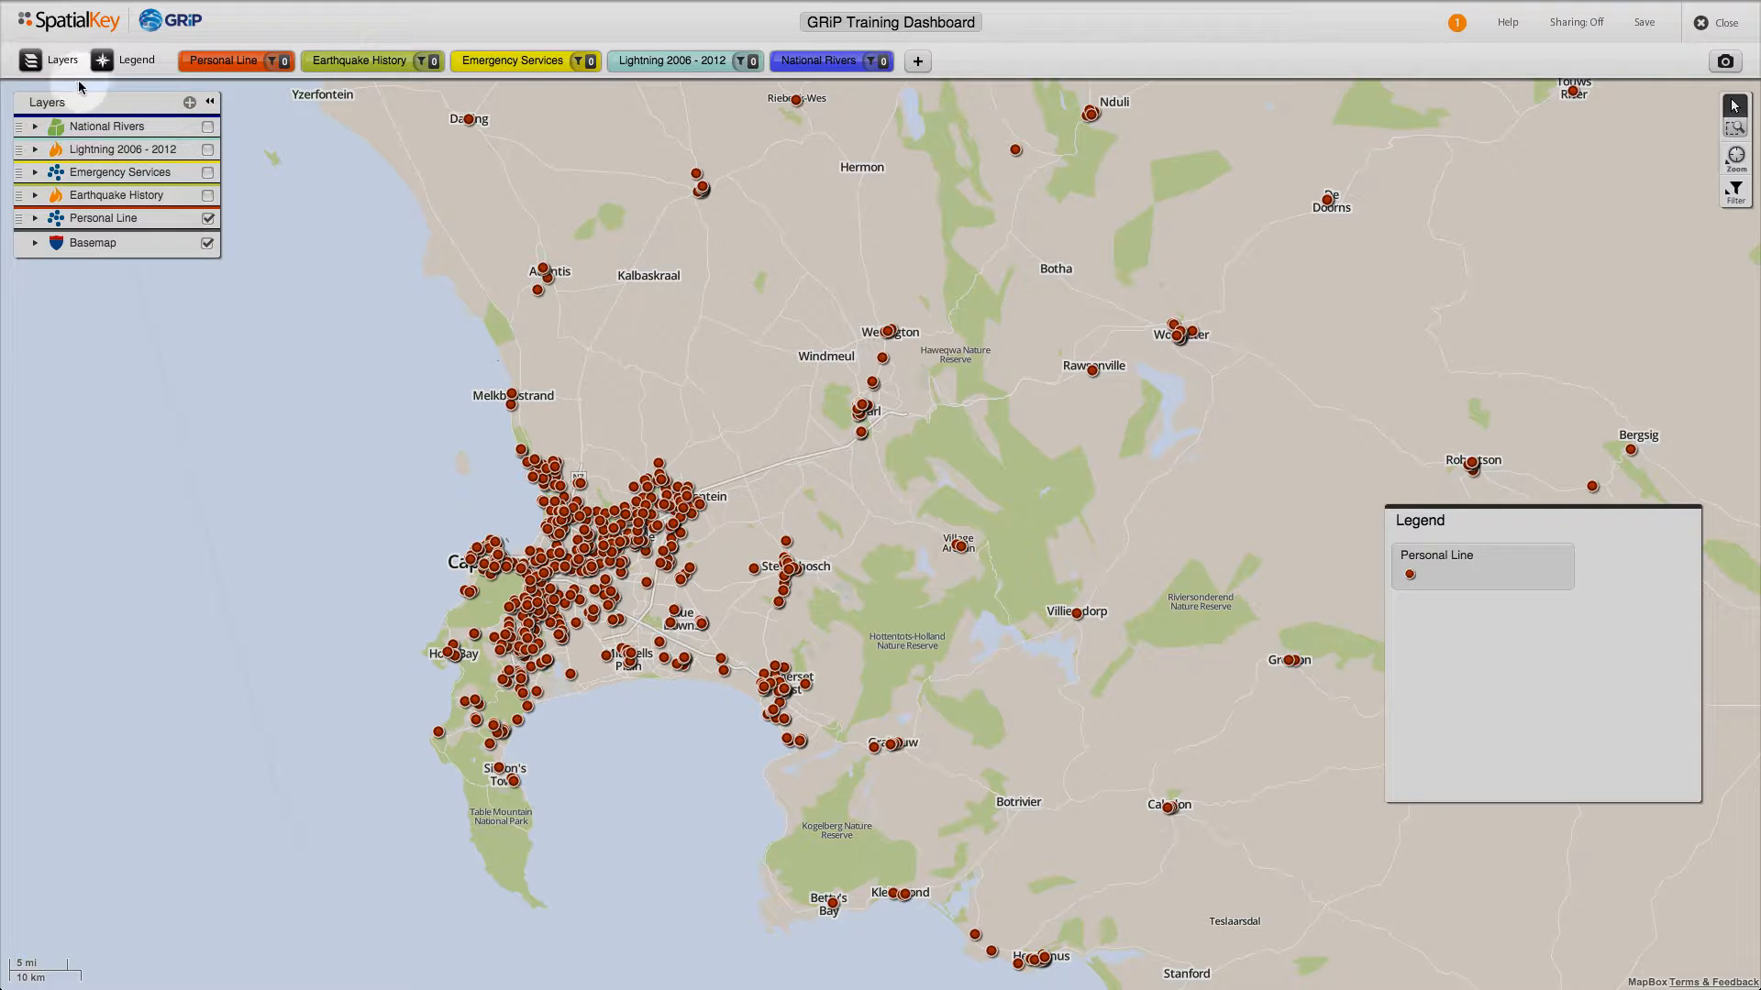
# Hide and redisplay the layer manager, and minimise and maximise it again.
pyautogui.click(31, 60)
pyautogui.click(33, 61)
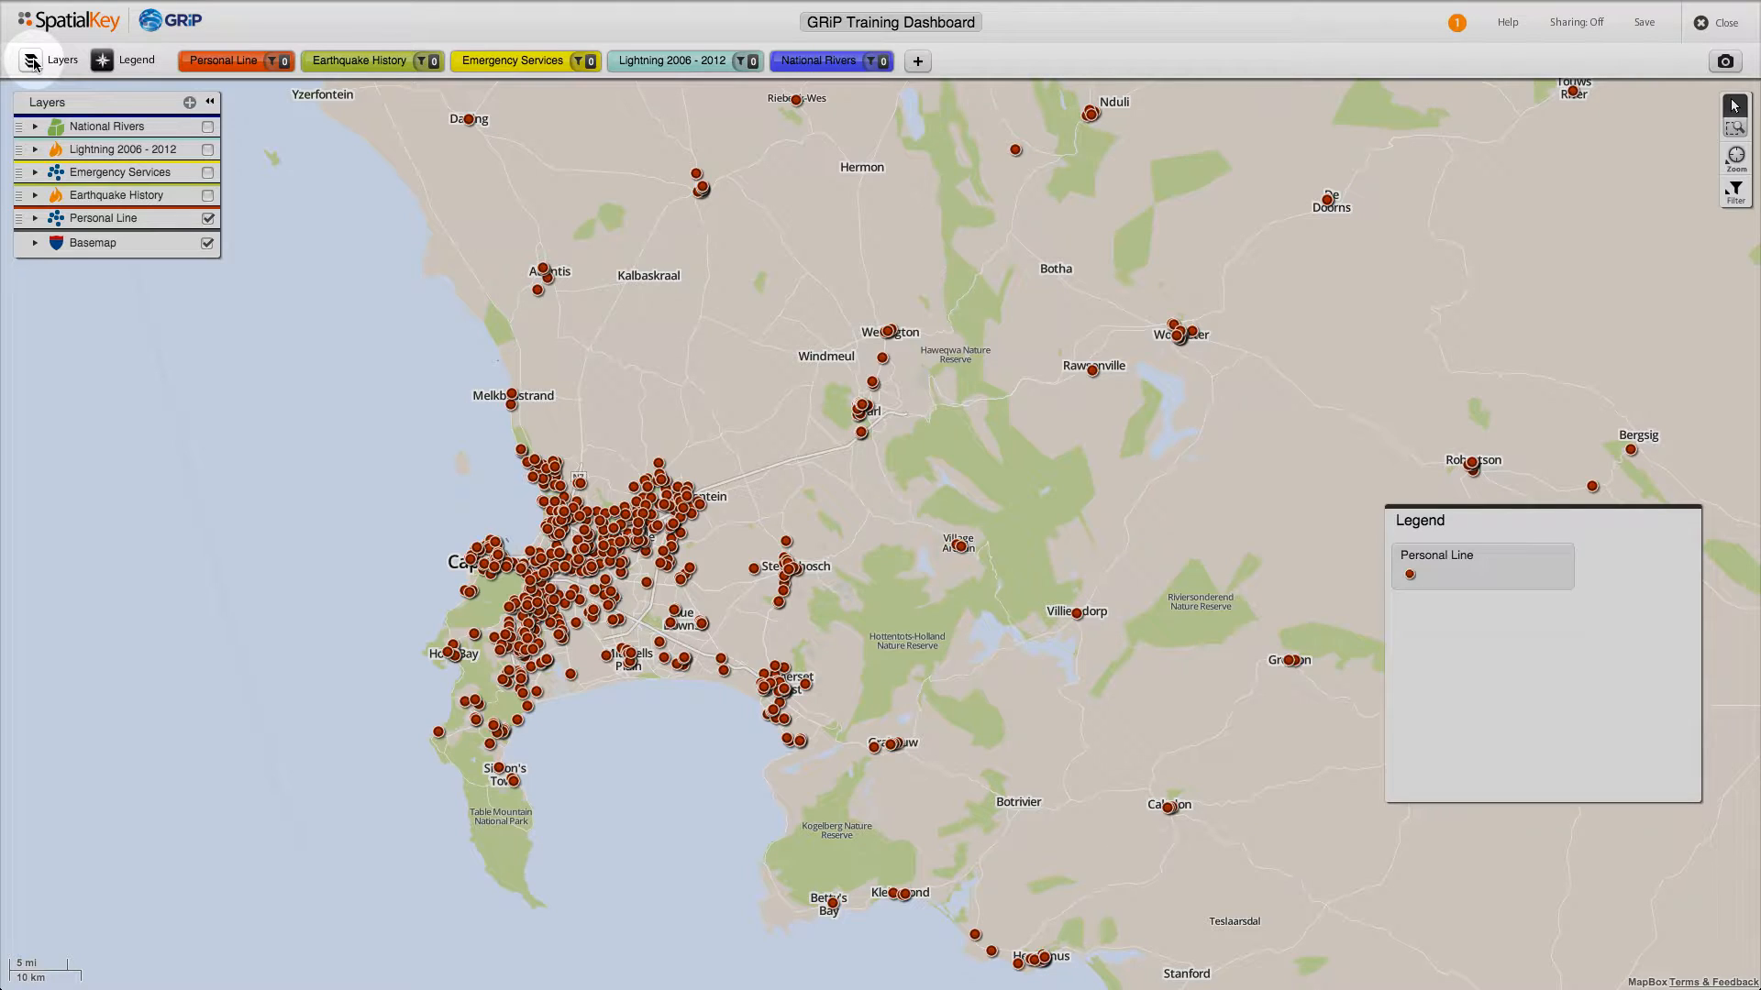
pyautogui.click(210, 104)
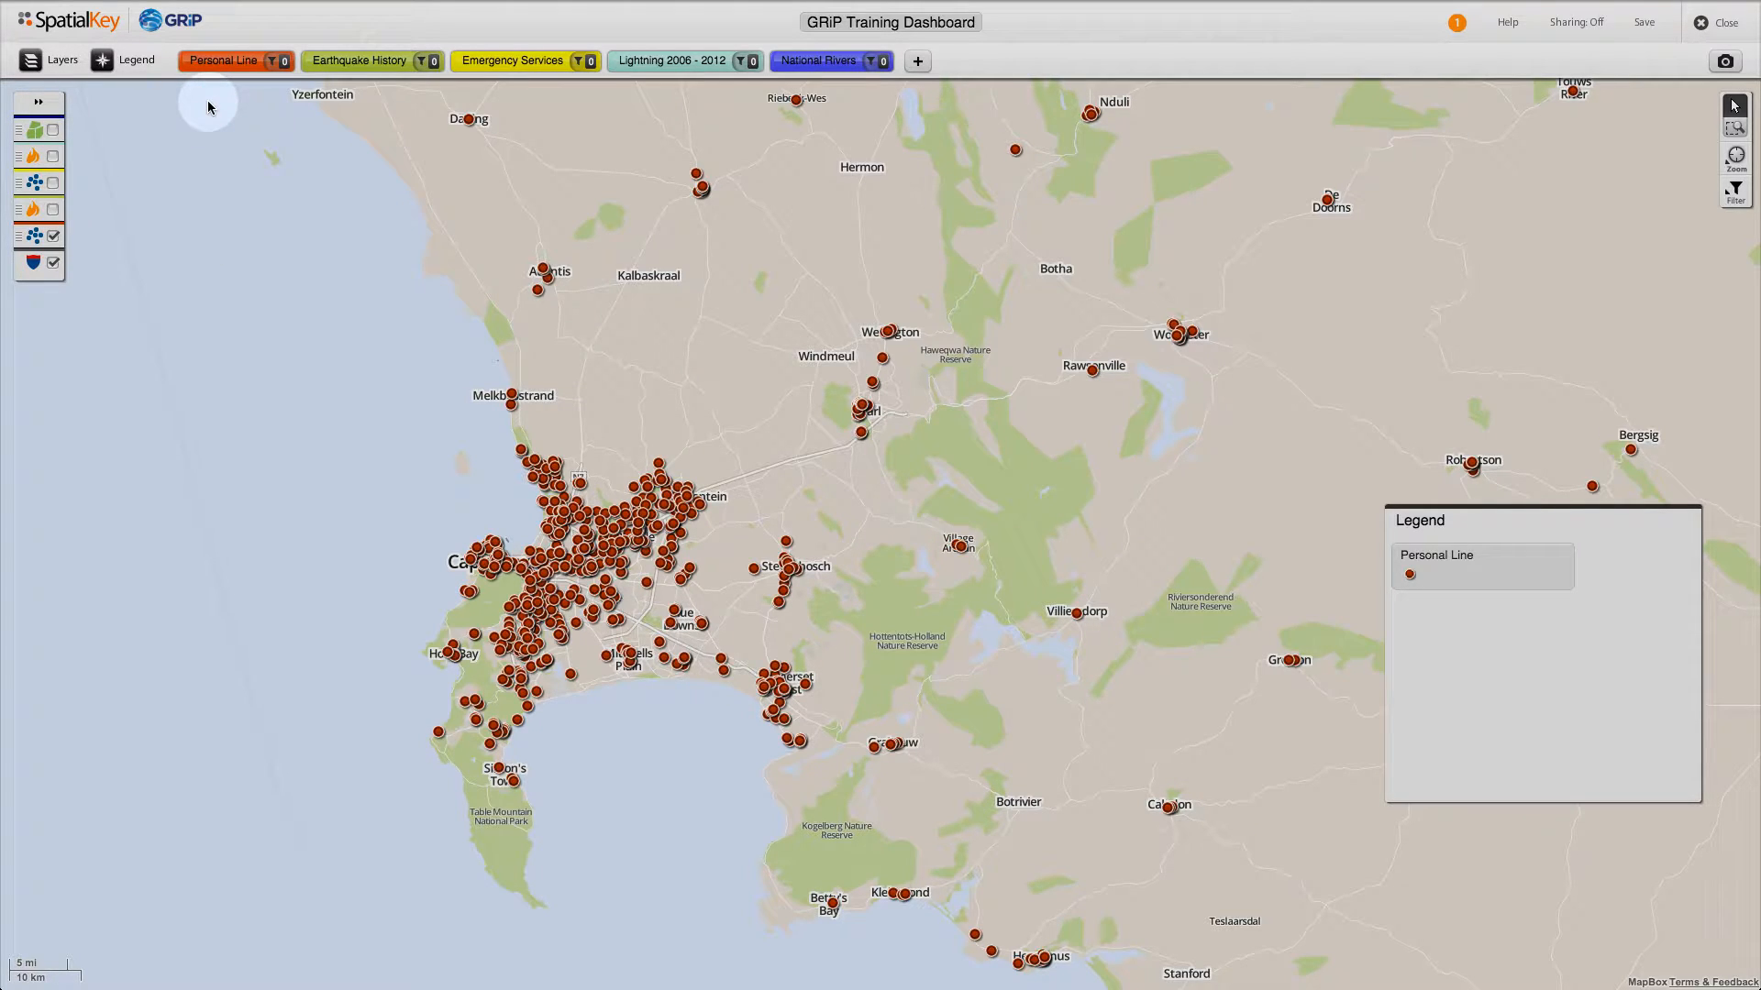
pyautogui.click(40, 105)
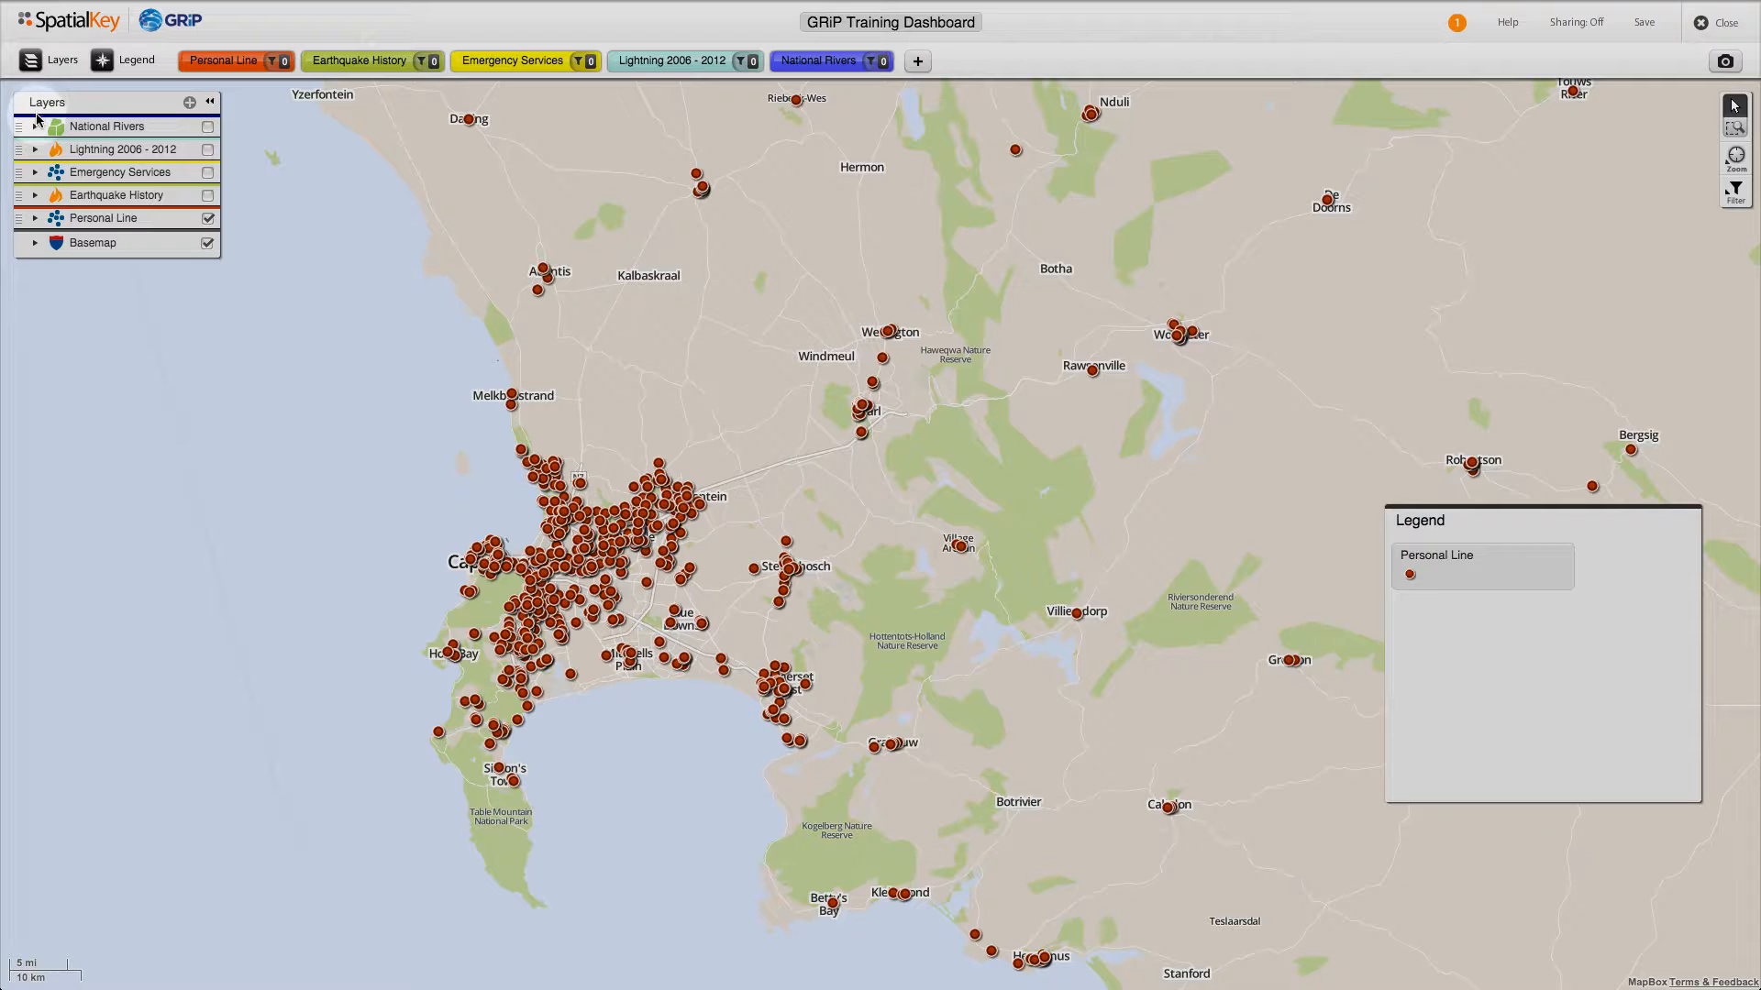
# Look at the layer settings of National Rivers and Lightning 2006 - 2012, and collapse both again.
pyautogui.click(35, 127)
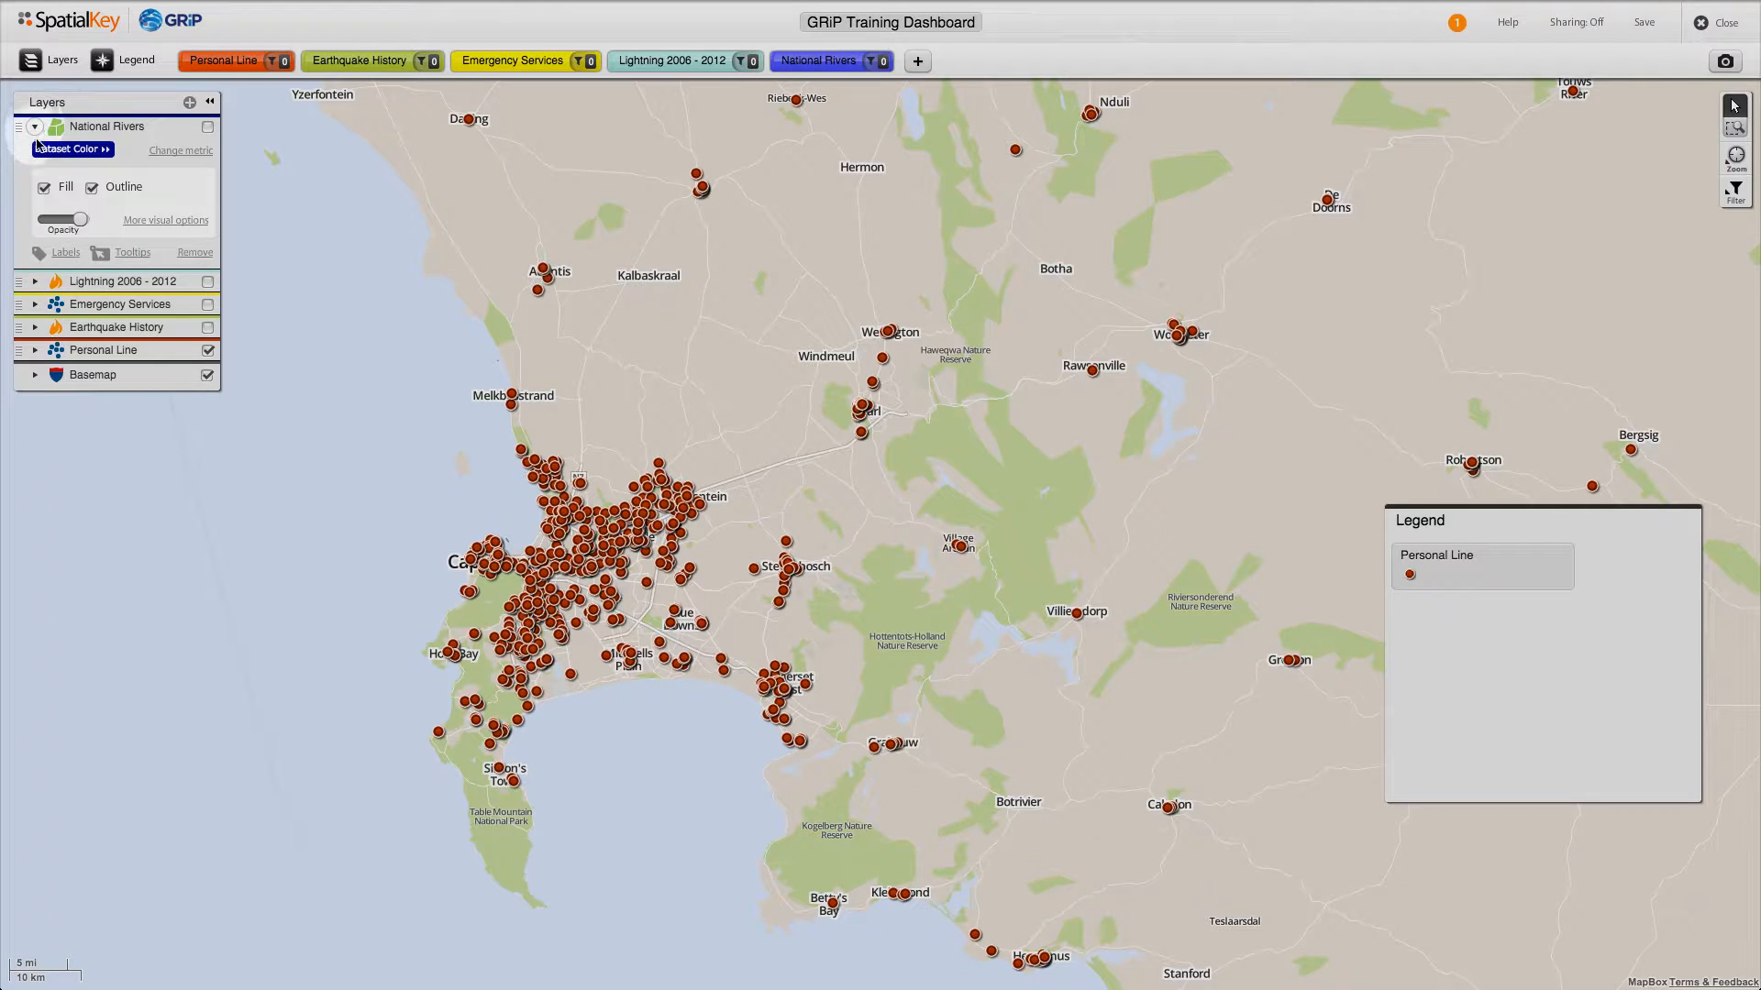
pyautogui.click(33, 283)
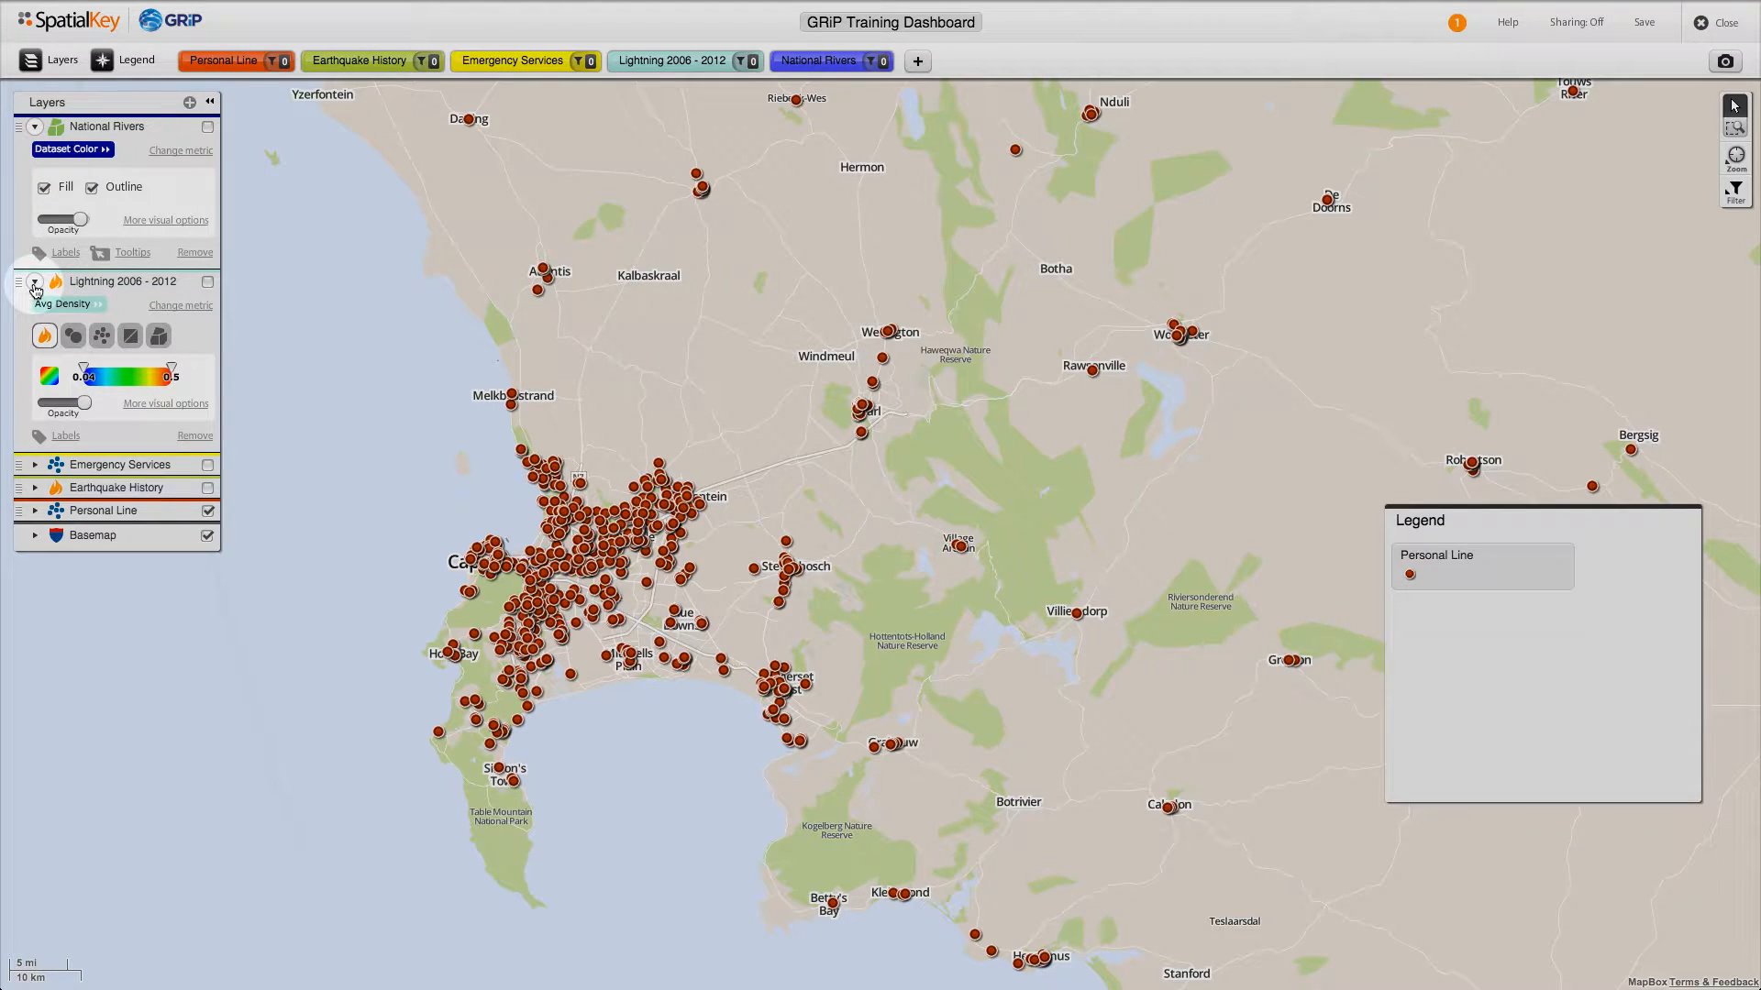
pyautogui.click(34, 282)
pyautogui.click(34, 128)
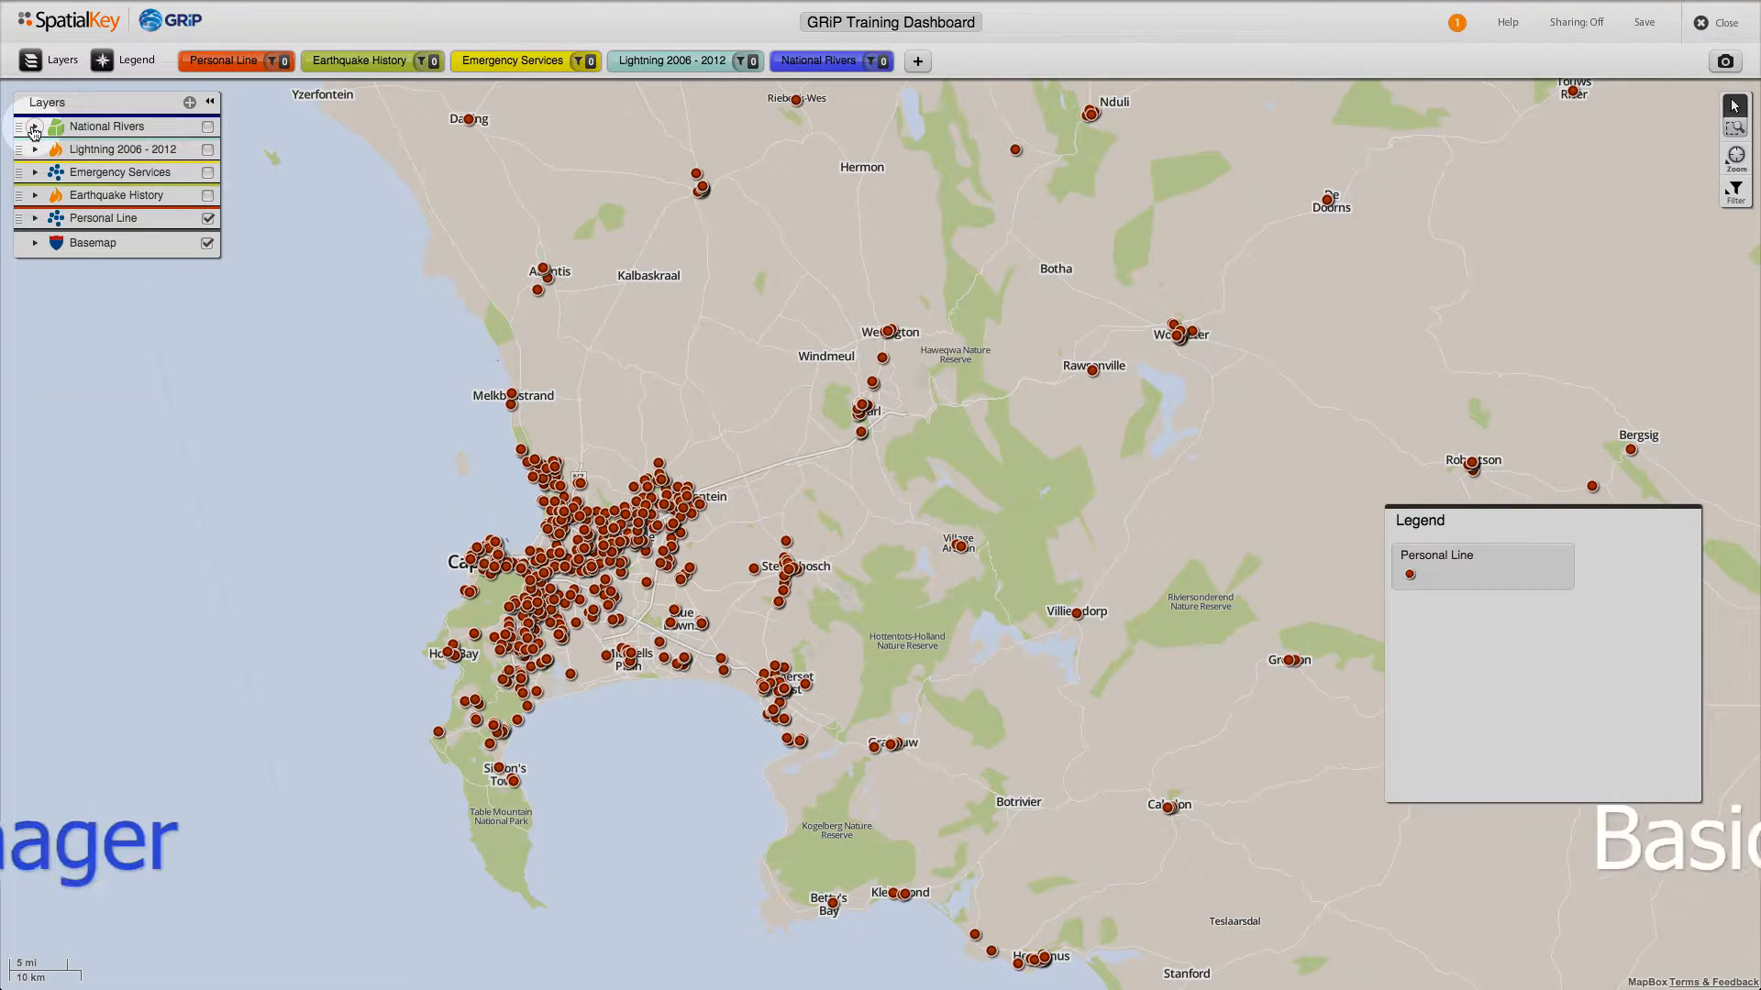
# Show the National Rivers, Lightning 2006 - 2012, Emergency Services and Earthquake History layers, and collapse the Emergency Services settings.
pyautogui.click(208, 128)
pyautogui.click(208, 149)
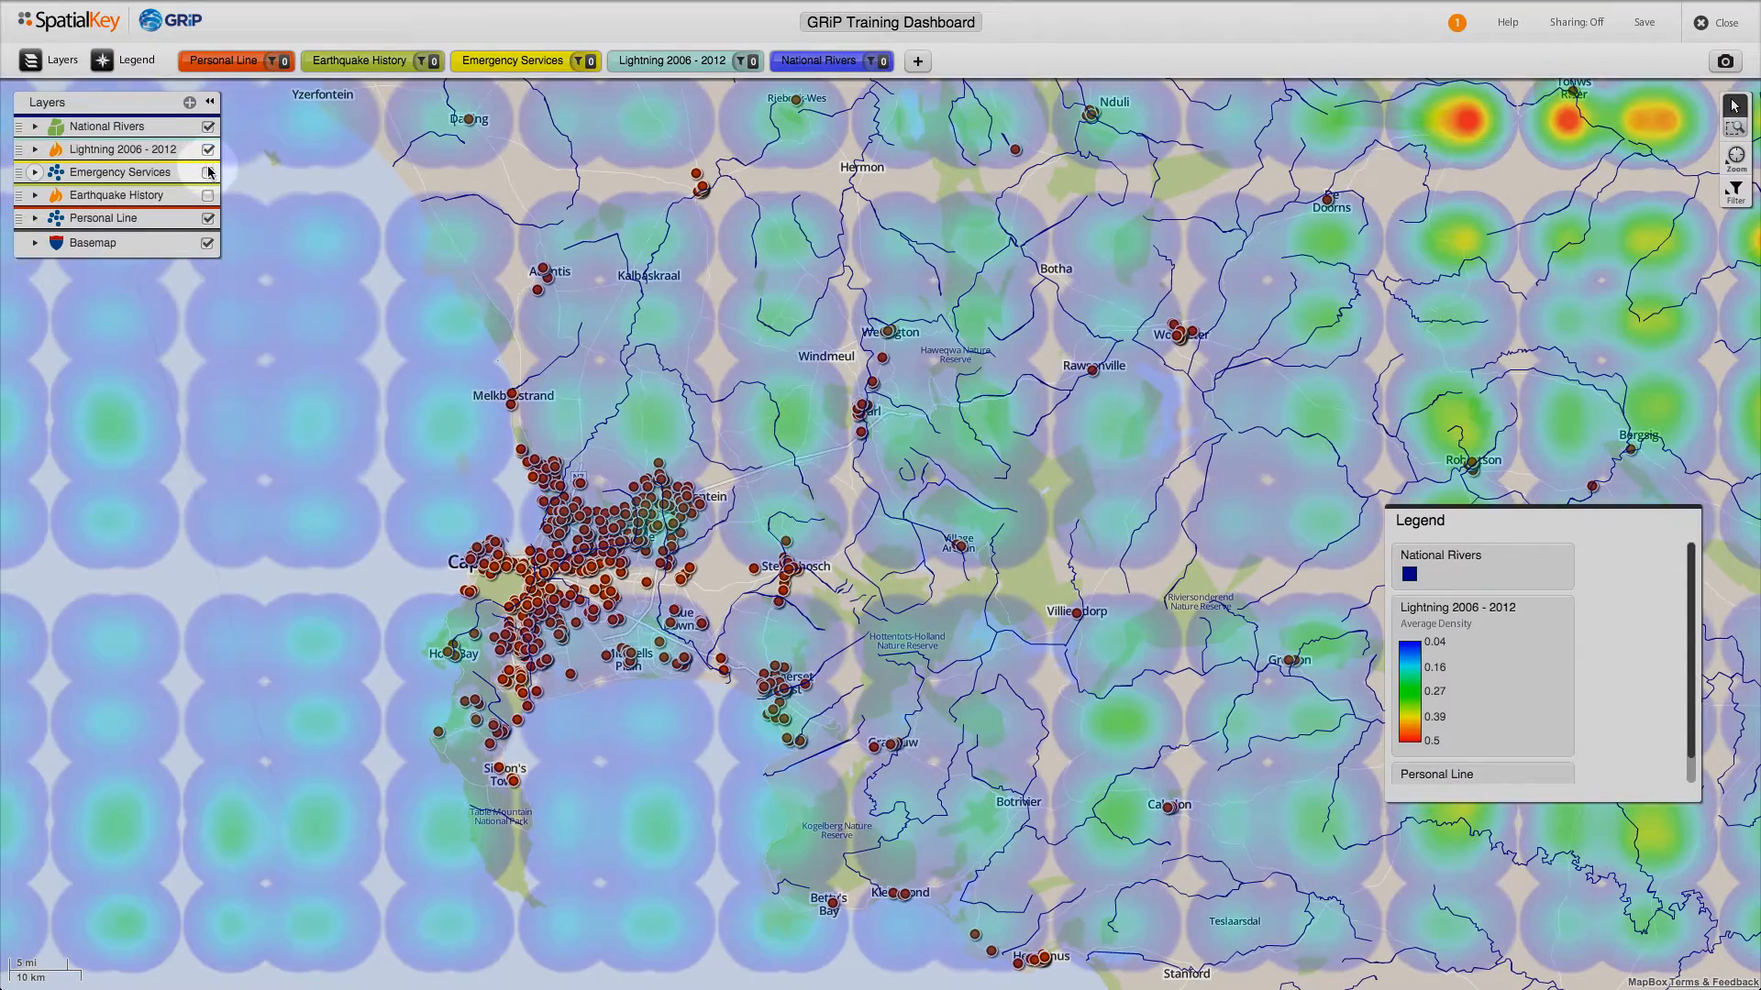
pyautogui.click(208, 173)
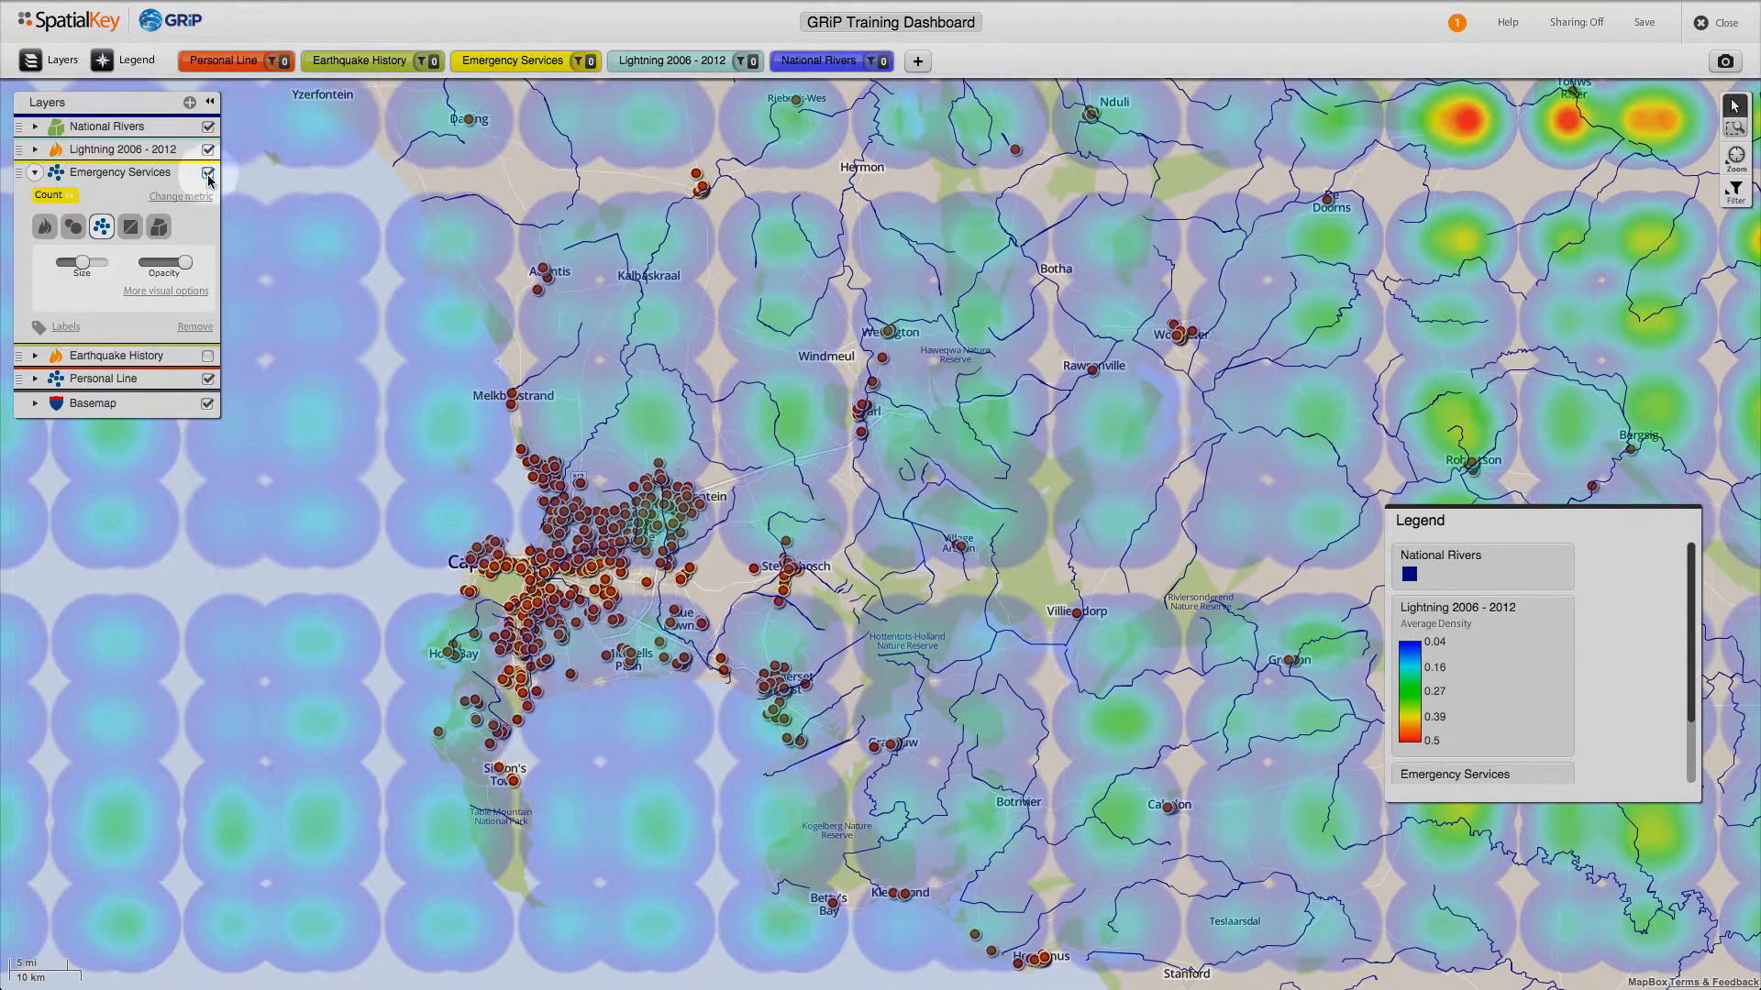
pyautogui.click(208, 357)
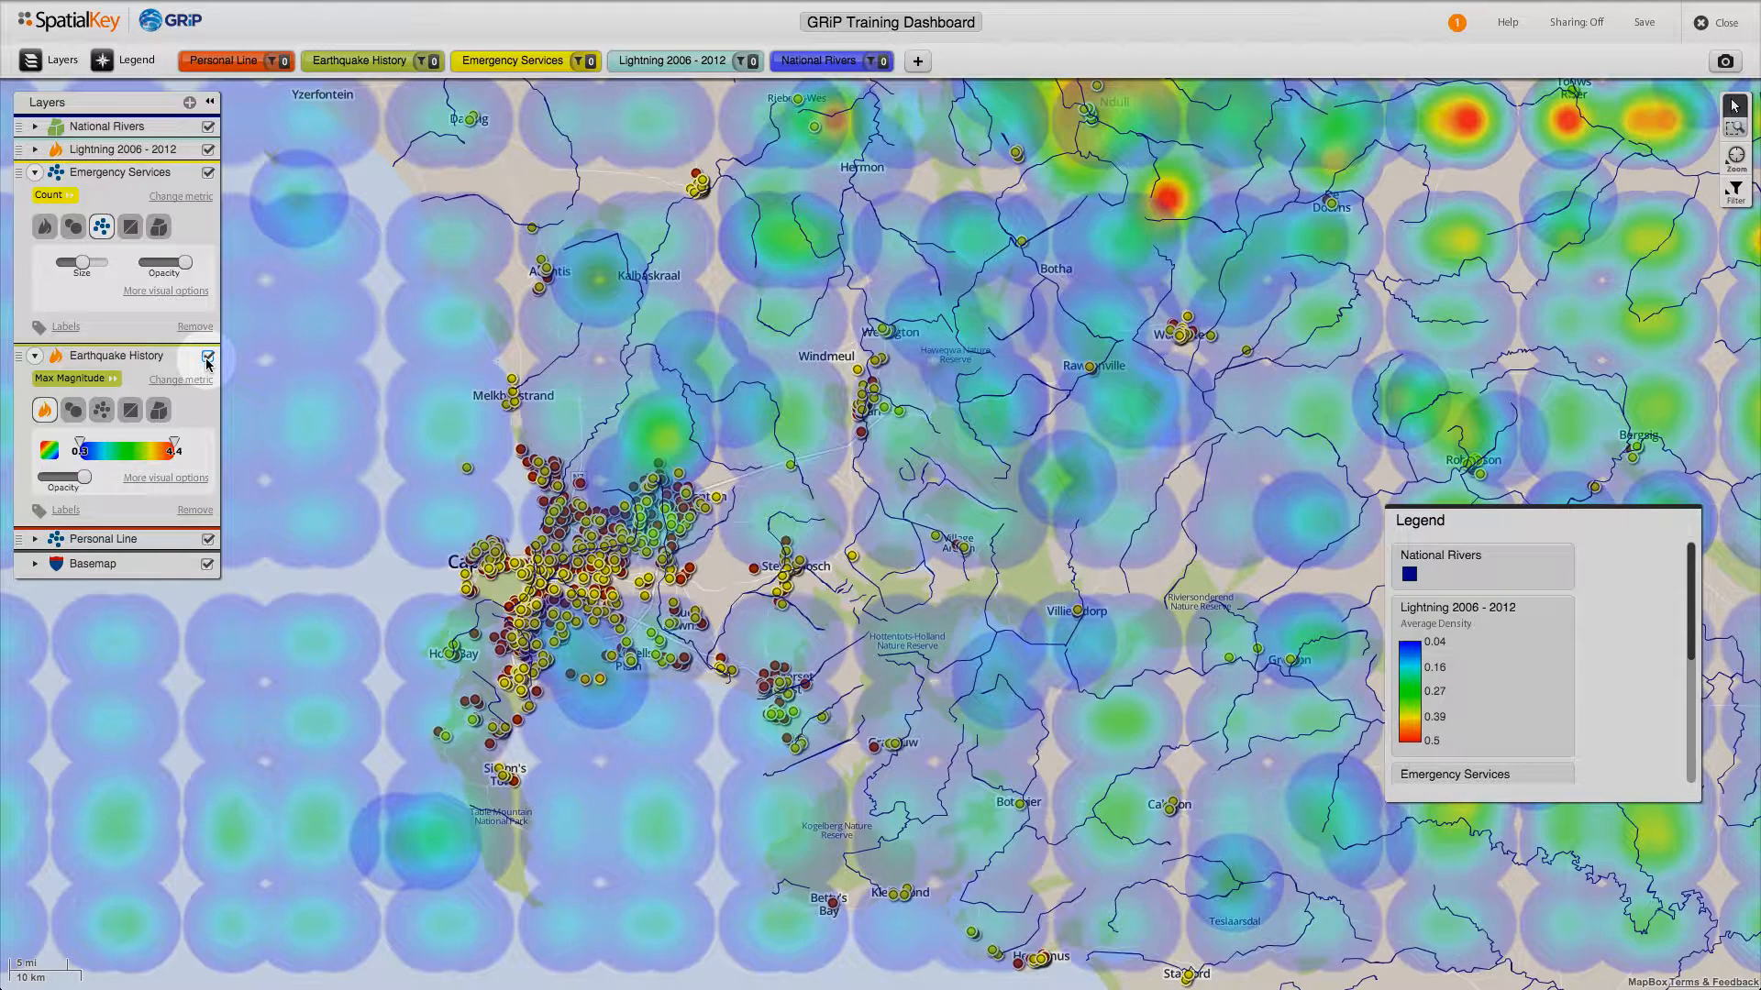
pyautogui.click(35, 178)
pyautogui.click(35, 196)
pyautogui.click(36, 197)
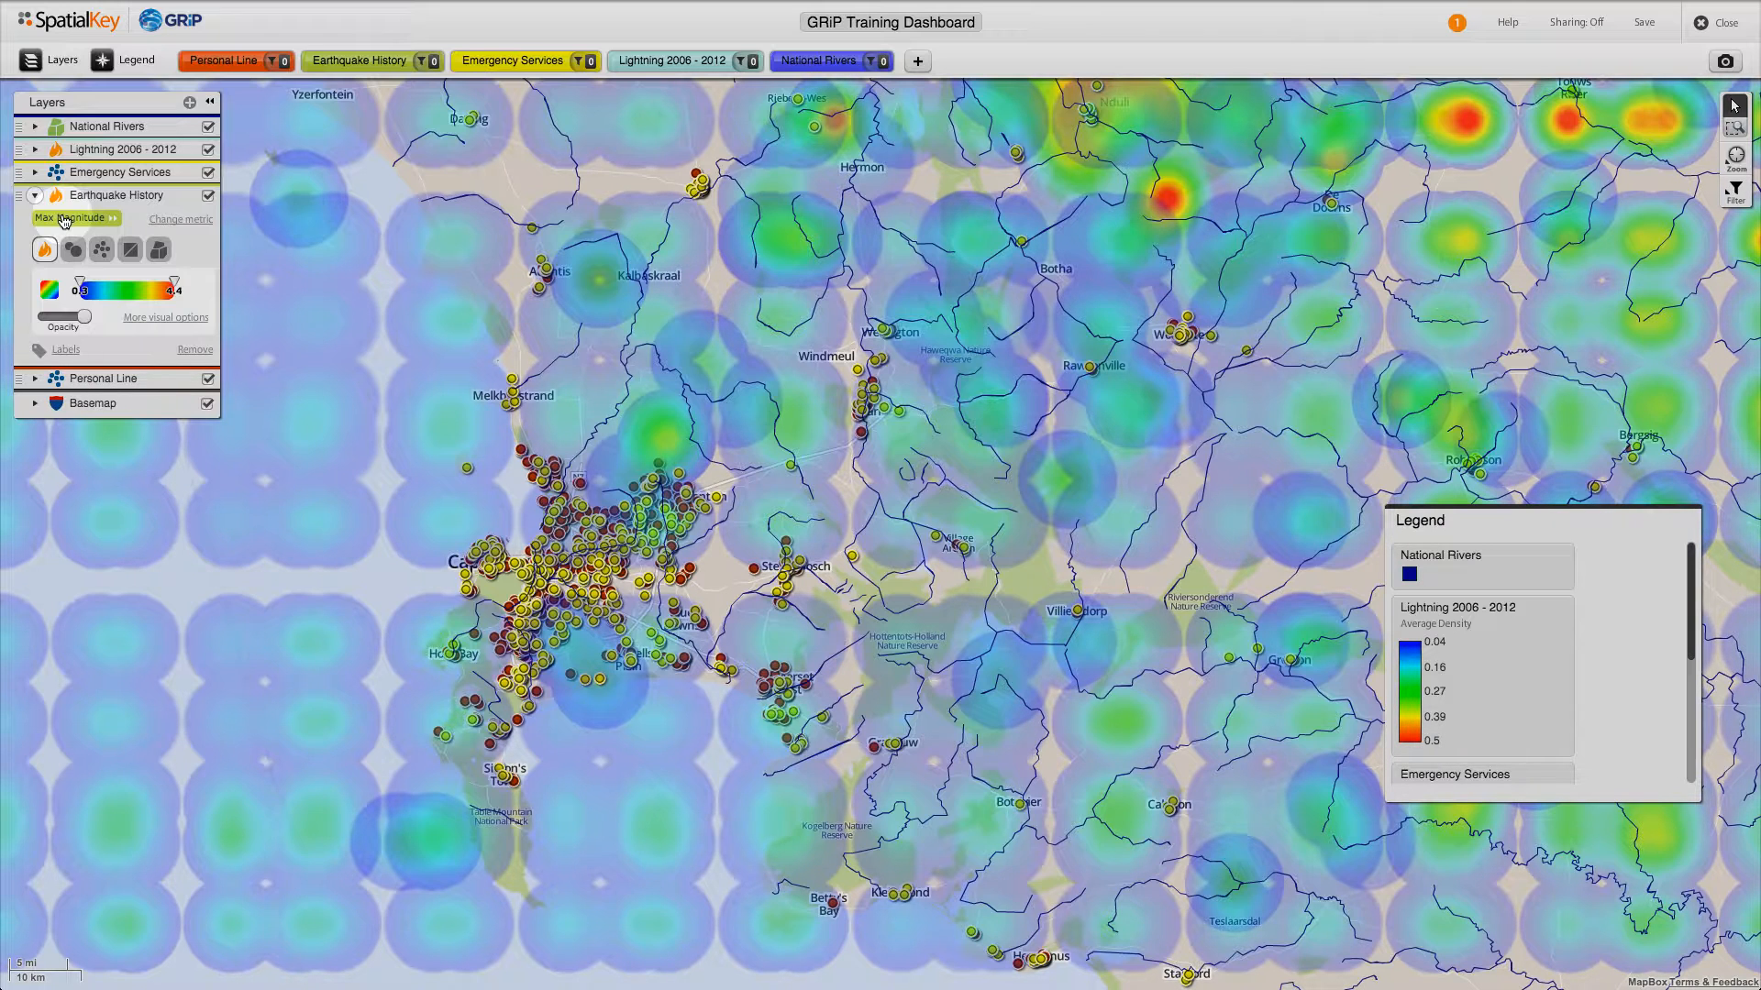
# Expand the Personal Line layer's settings and color its points by Total Insured Value.
pyautogui.click(101, 381)
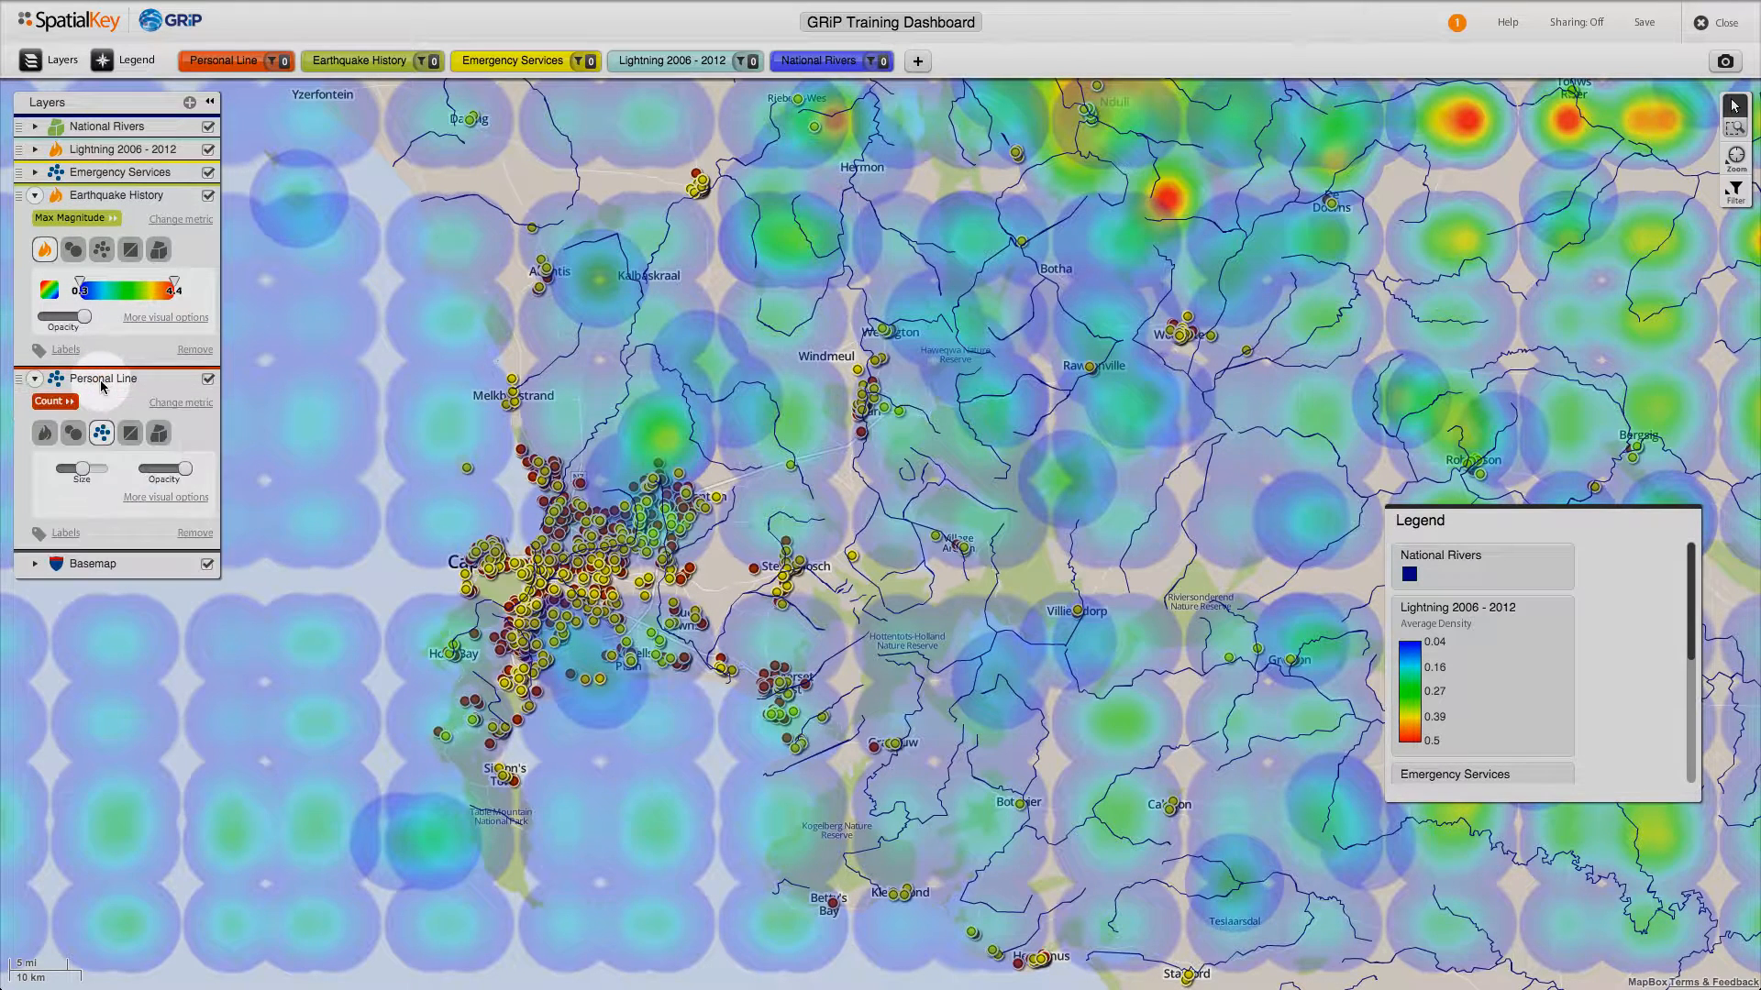
pyautogui.click(69, 403)
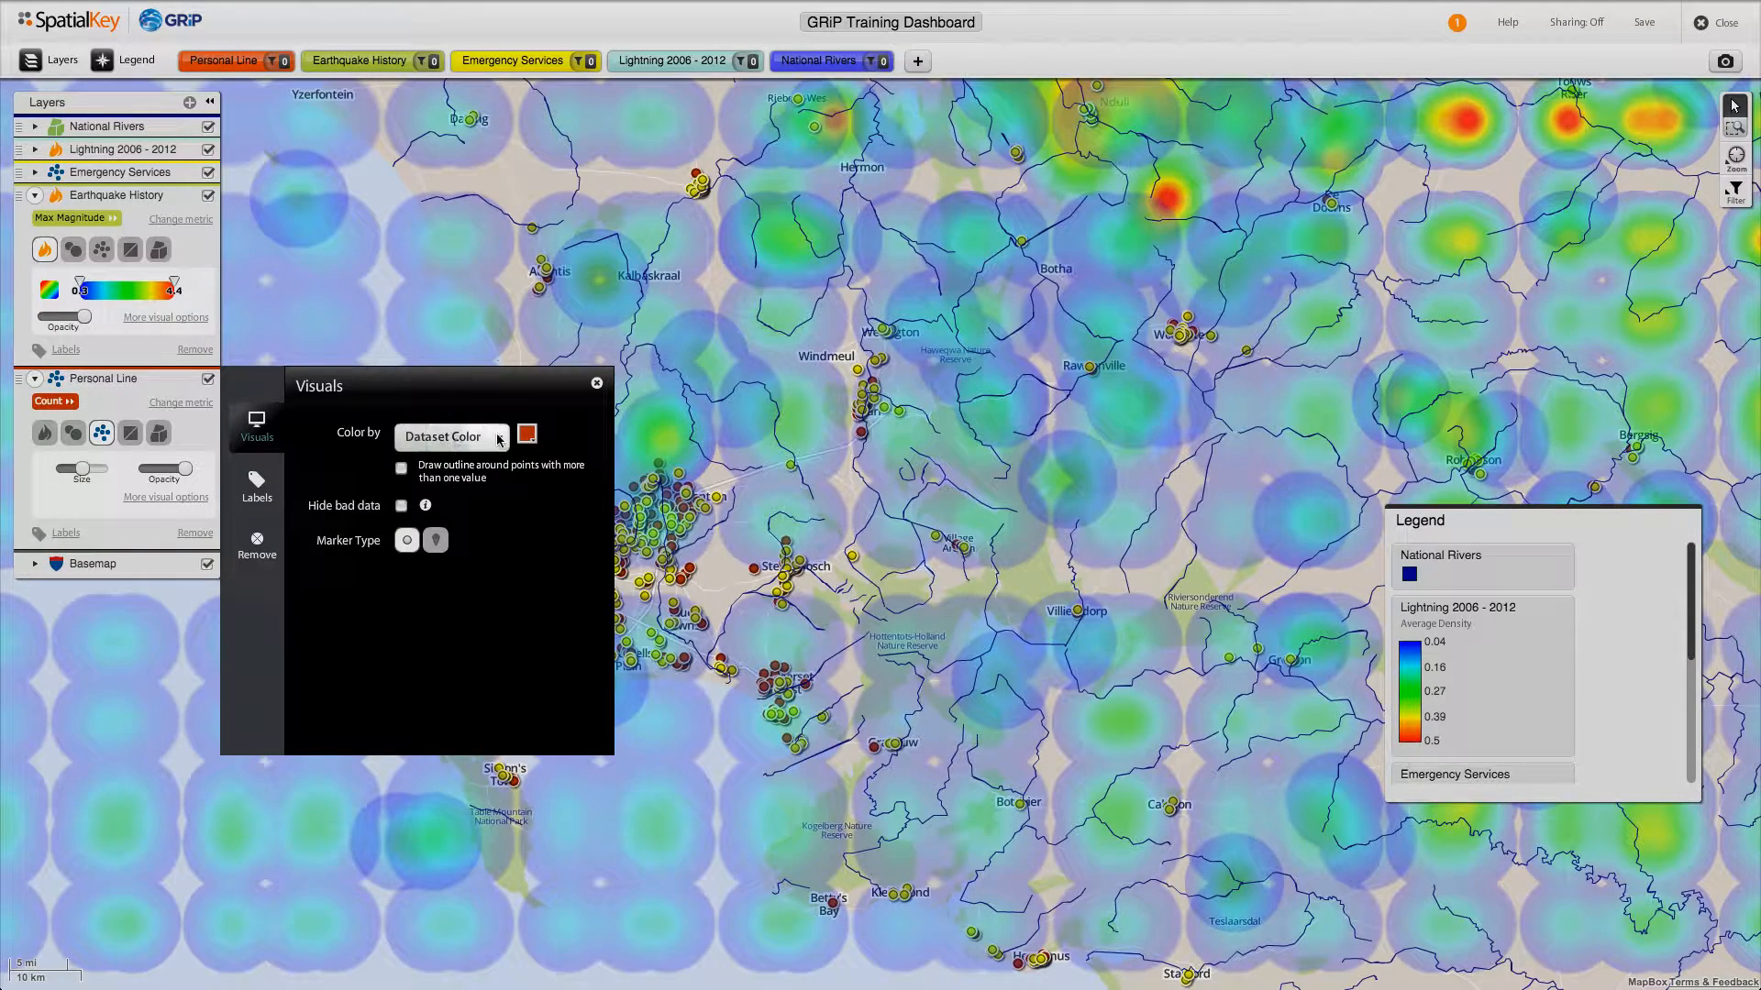
pyautogui.click(496, 440)
pyautogui.click(428, 372)
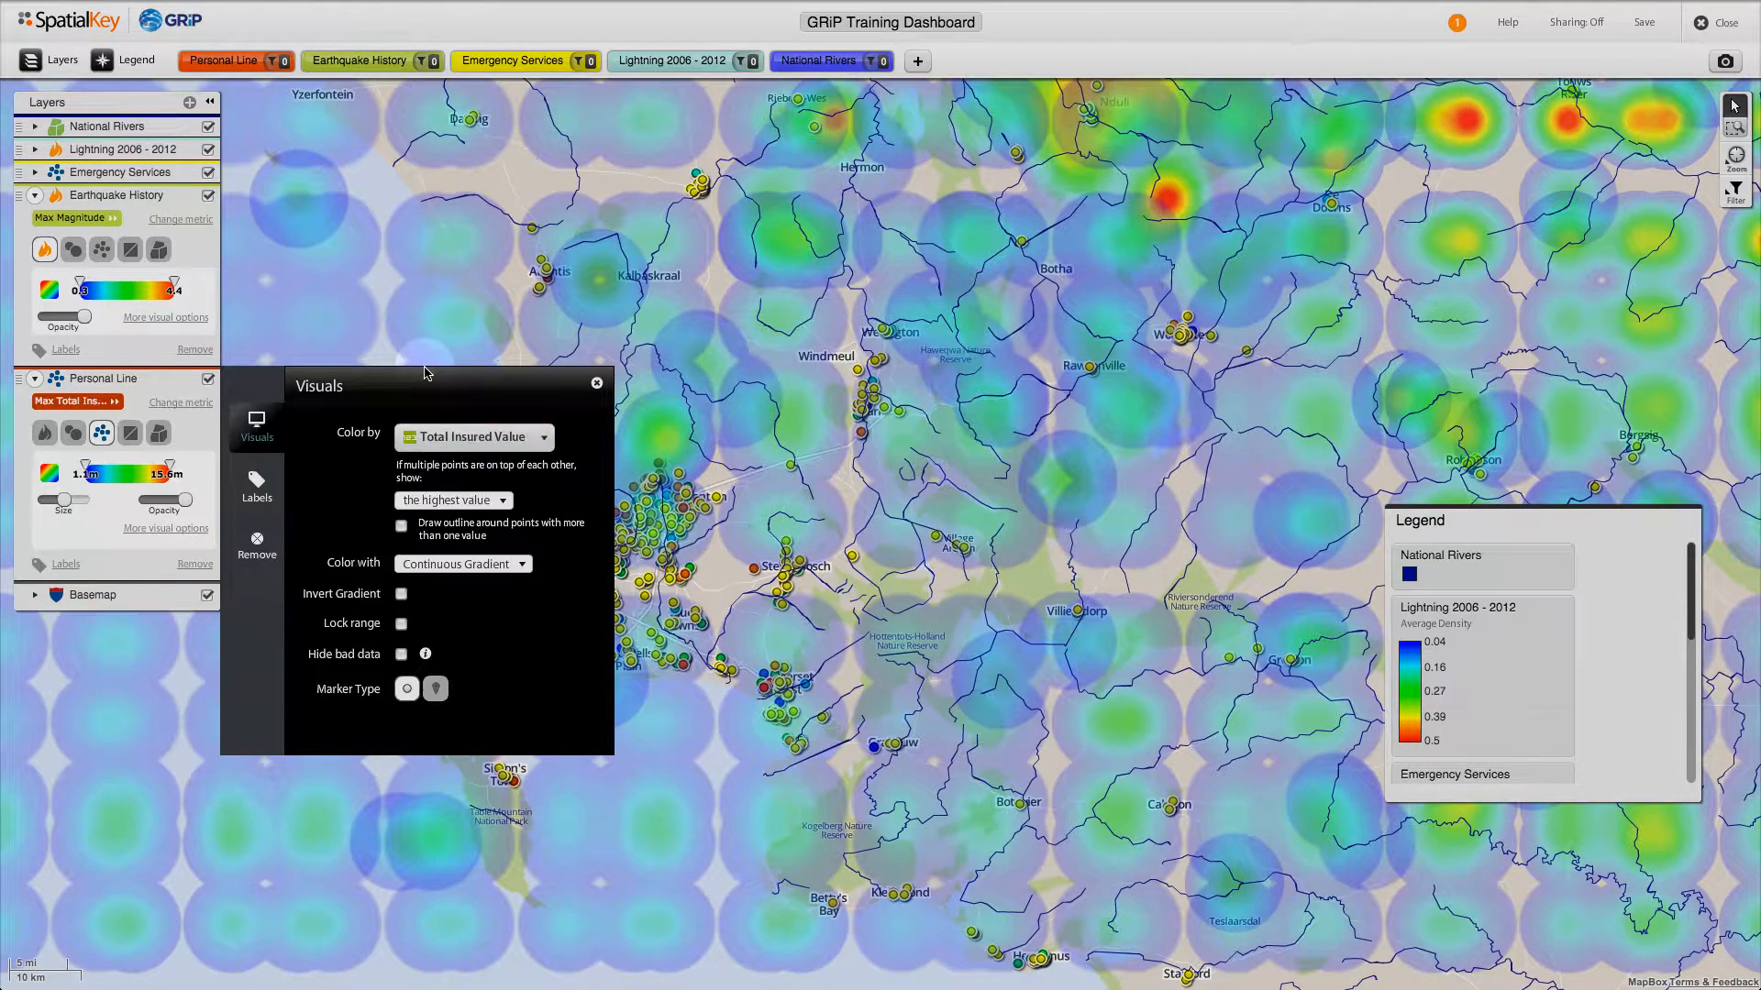
# Set the Personal Line points back to Dataset Color and close the visual settings.
pyautogui.click(534, 440)
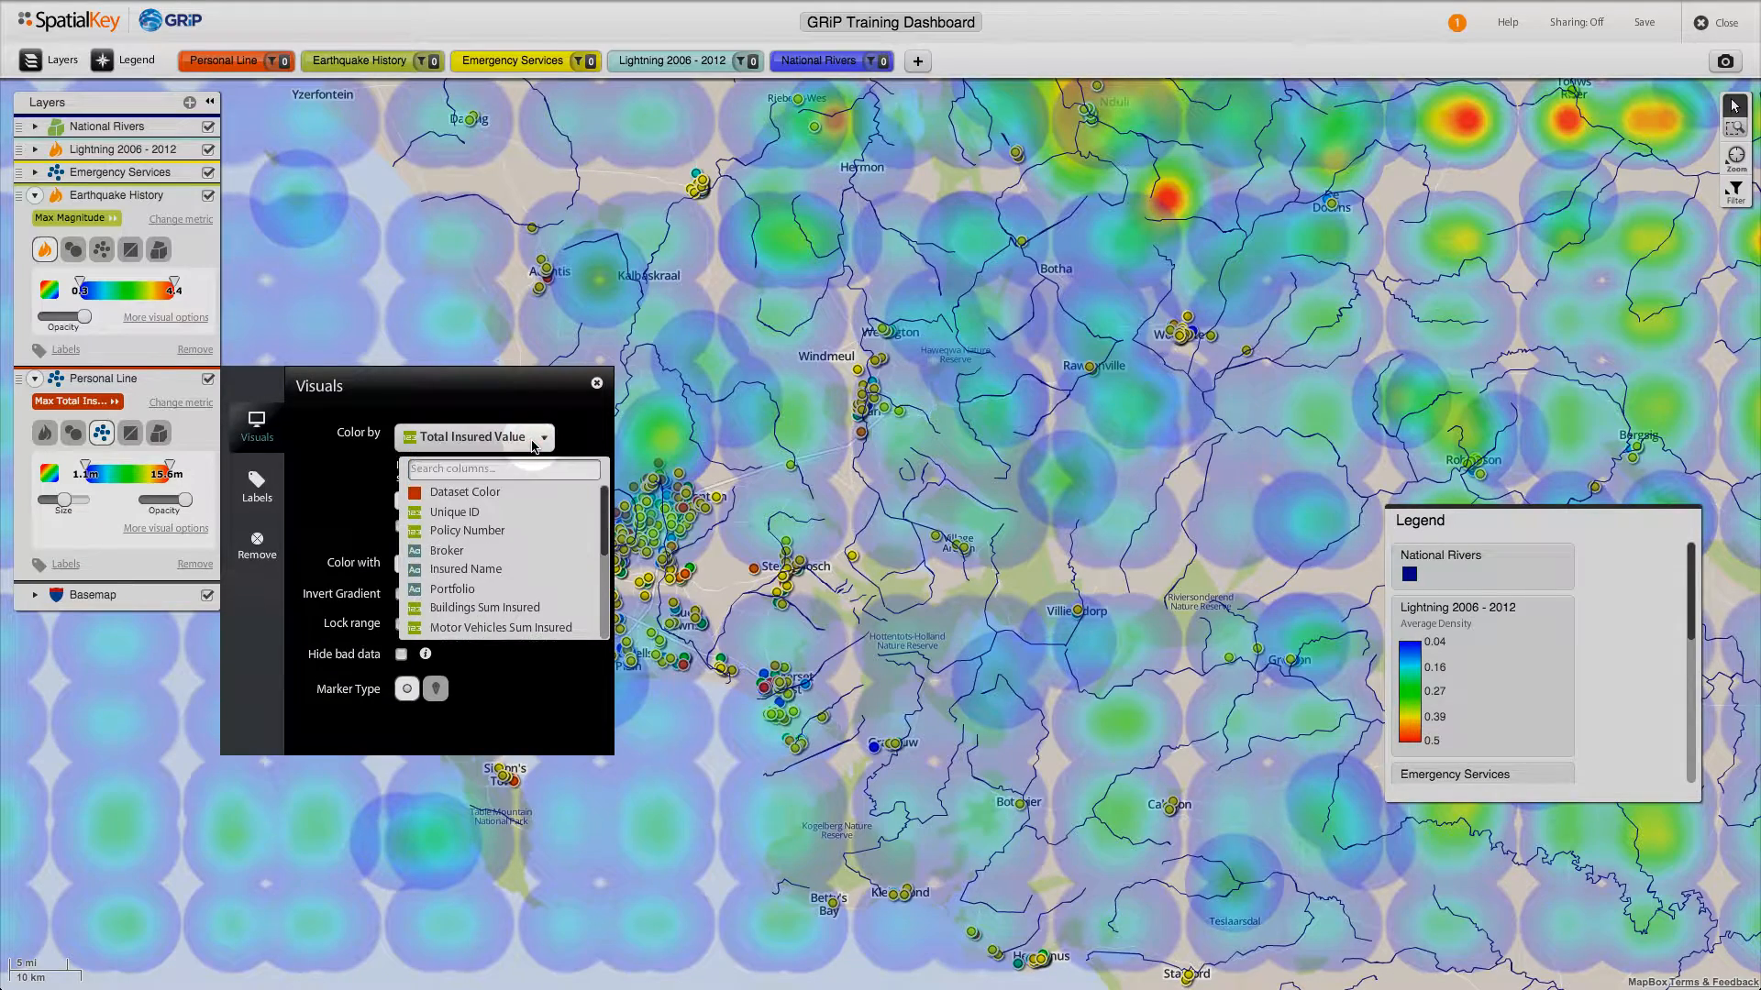
pyautogui.click(506, 496)
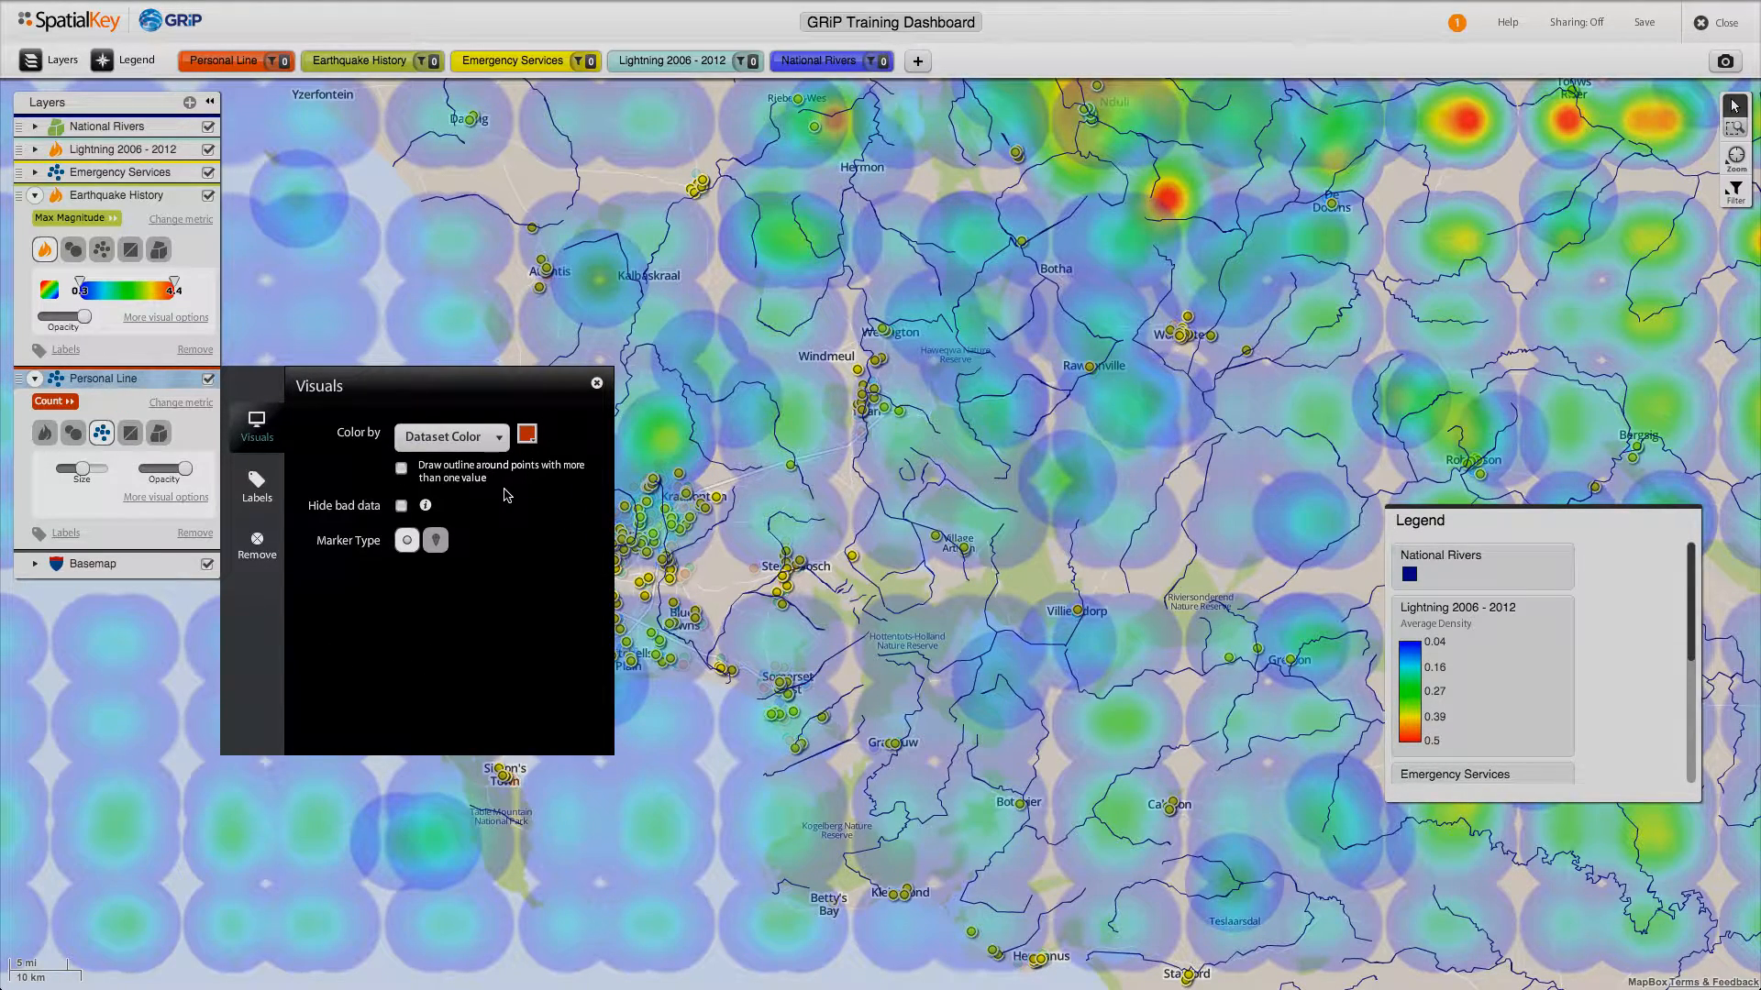
pyautogui.click(597, 386)
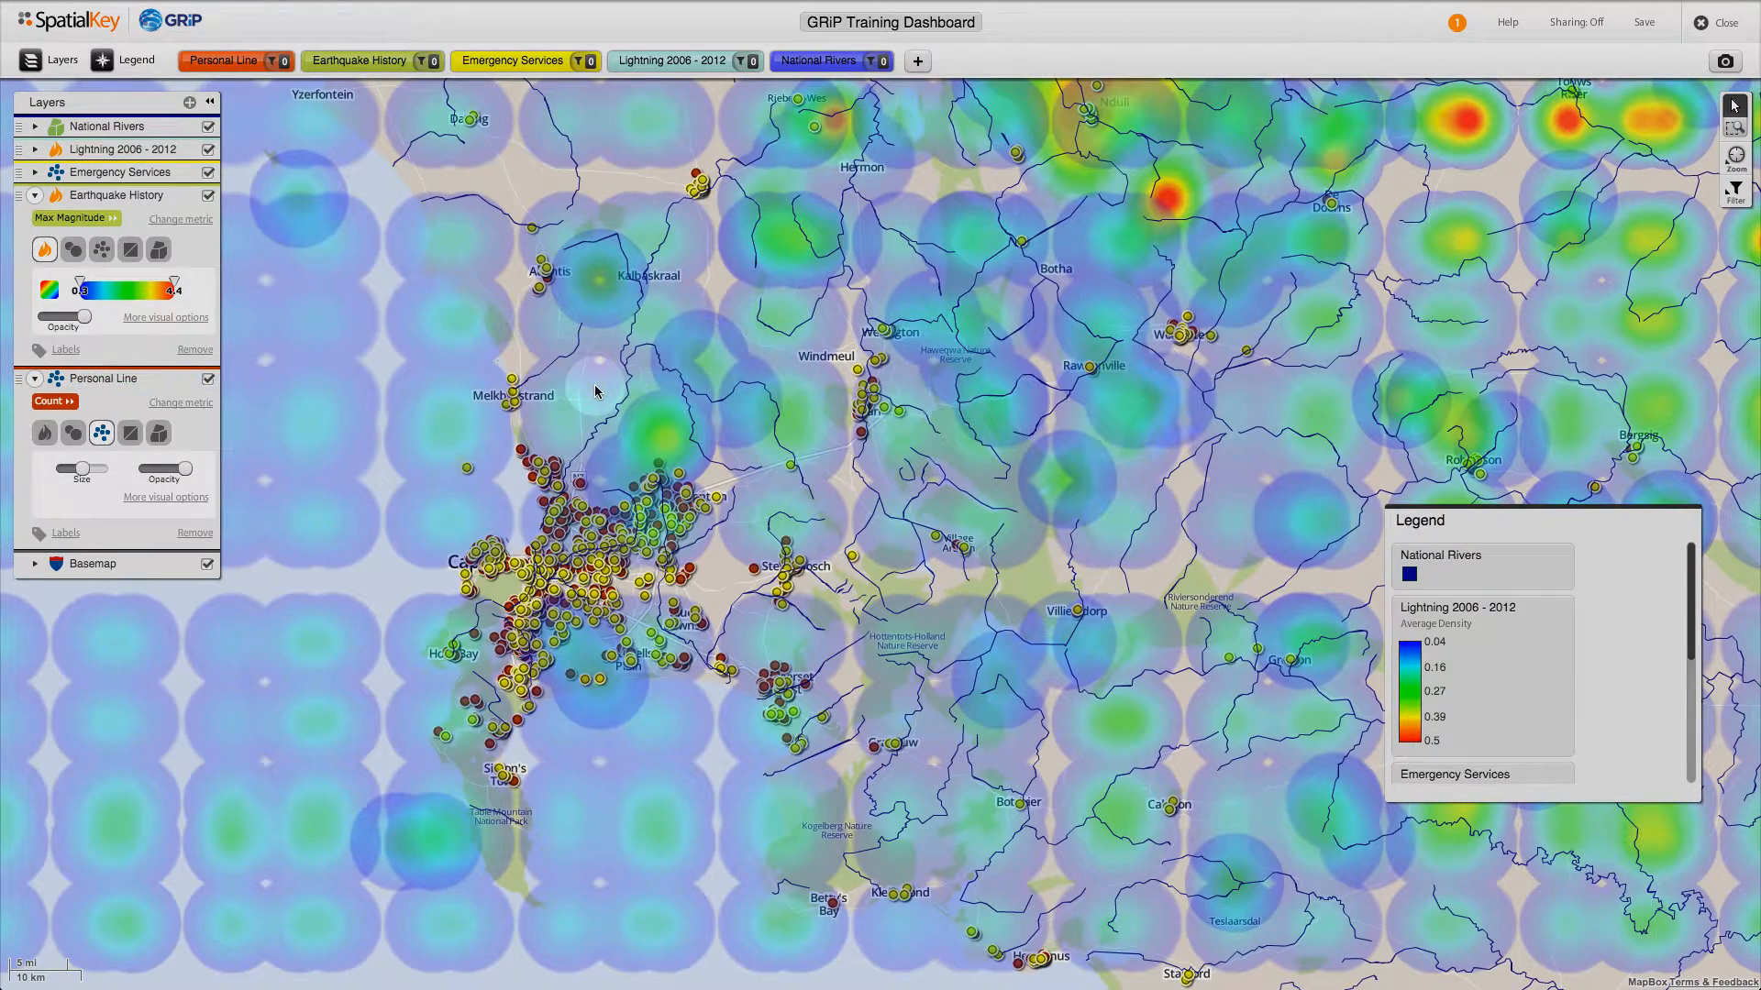
# Hide the Emergency Services, Lightning 2006 - 2012, National Rivers and Earthquake History layers.
pyautogui.click(208, 173)
pyautogui.click(208, 150)
pyautogui.click(208, 127)
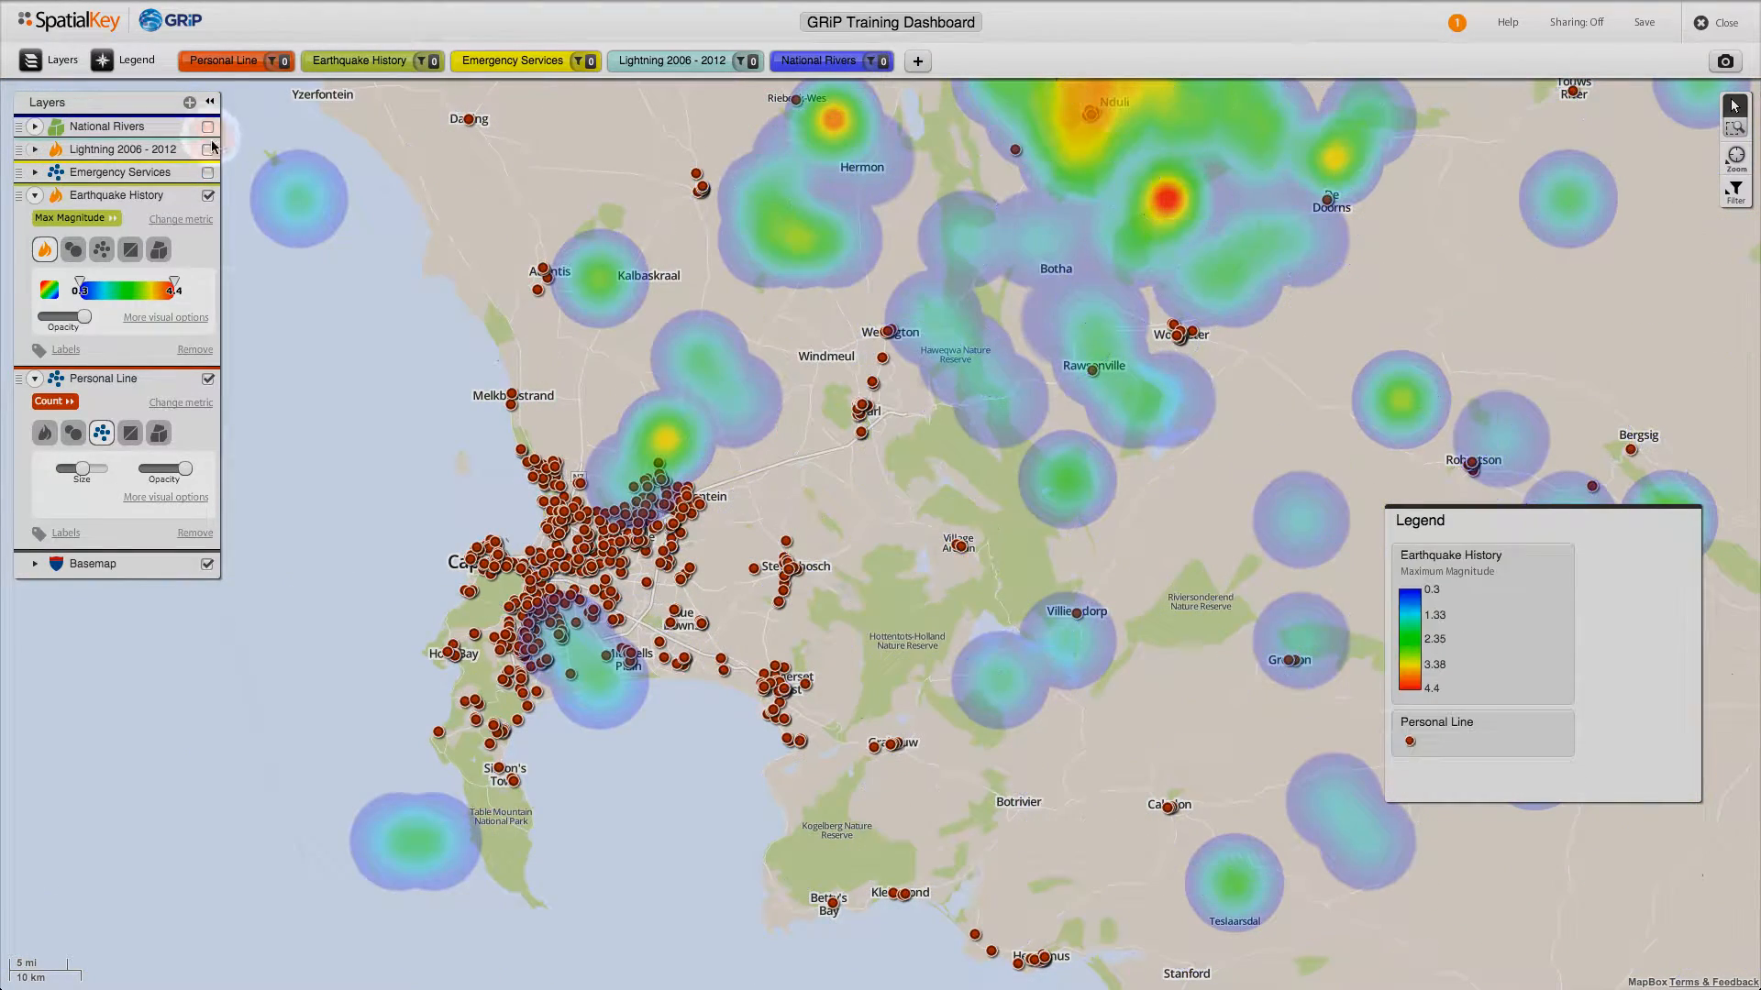
pyautogui.click(208, 195)
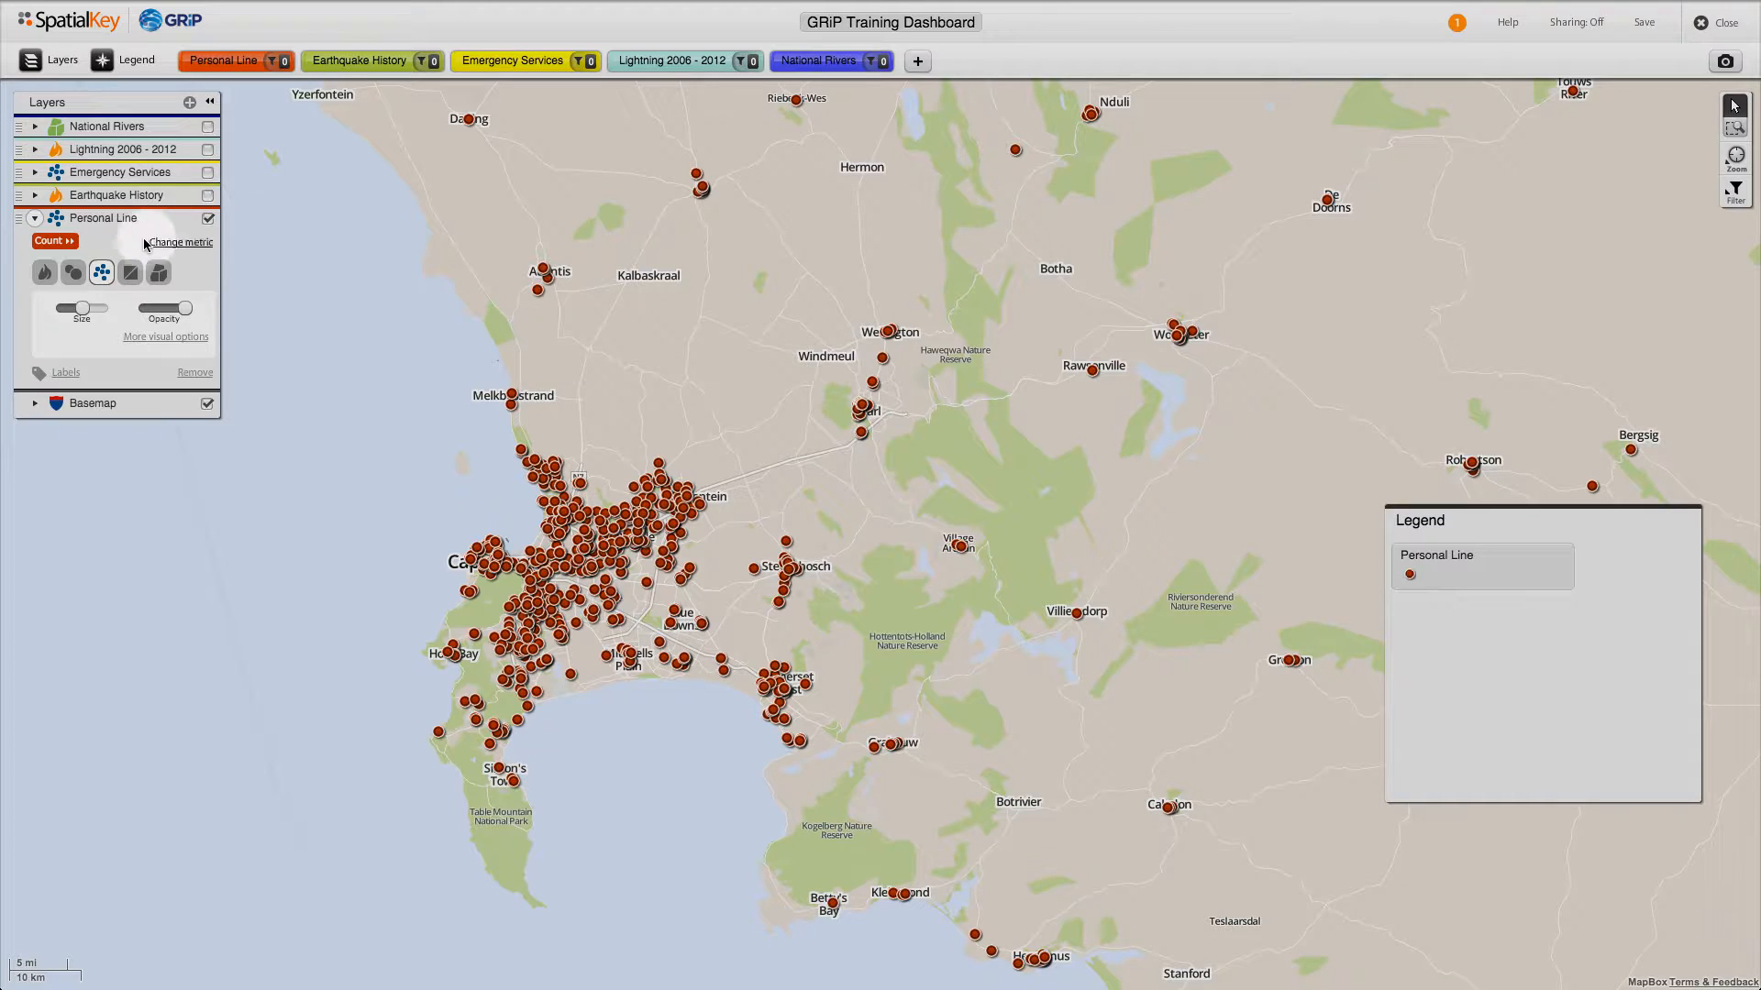
# Color the Personal Line layer by Total Insured Value in its visual options and close them.
pyautogui.click(67, 243)
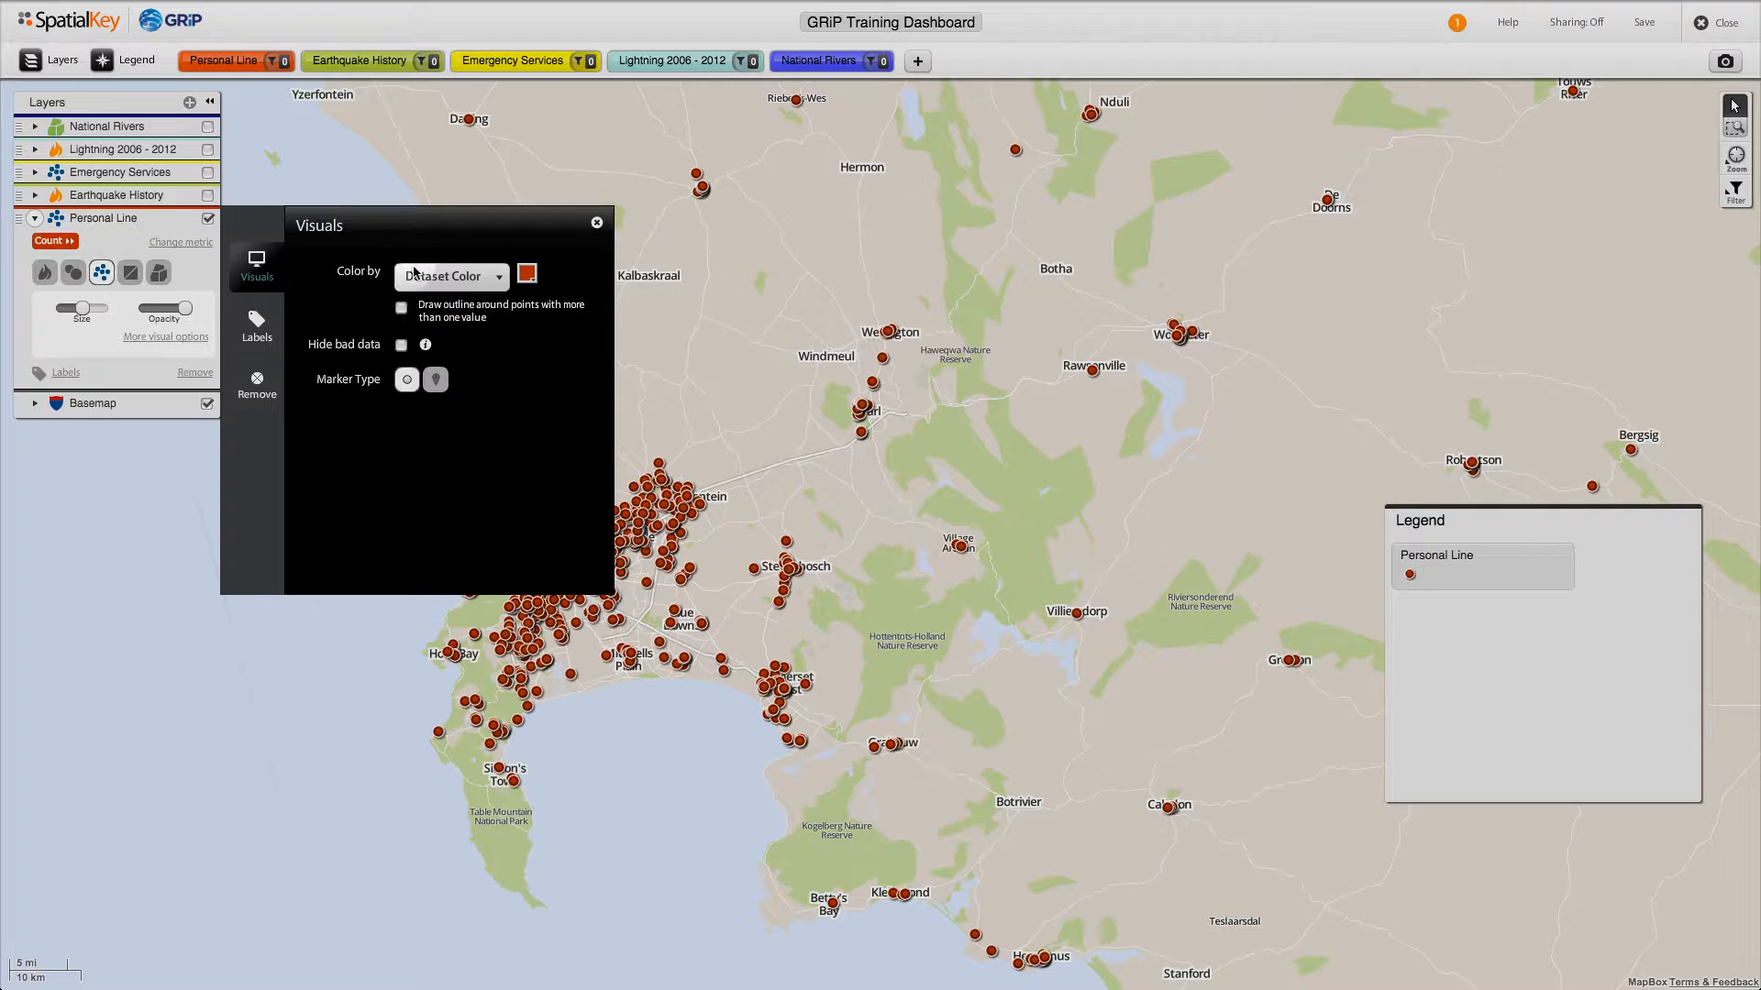
pyautogui.click(440, 290)
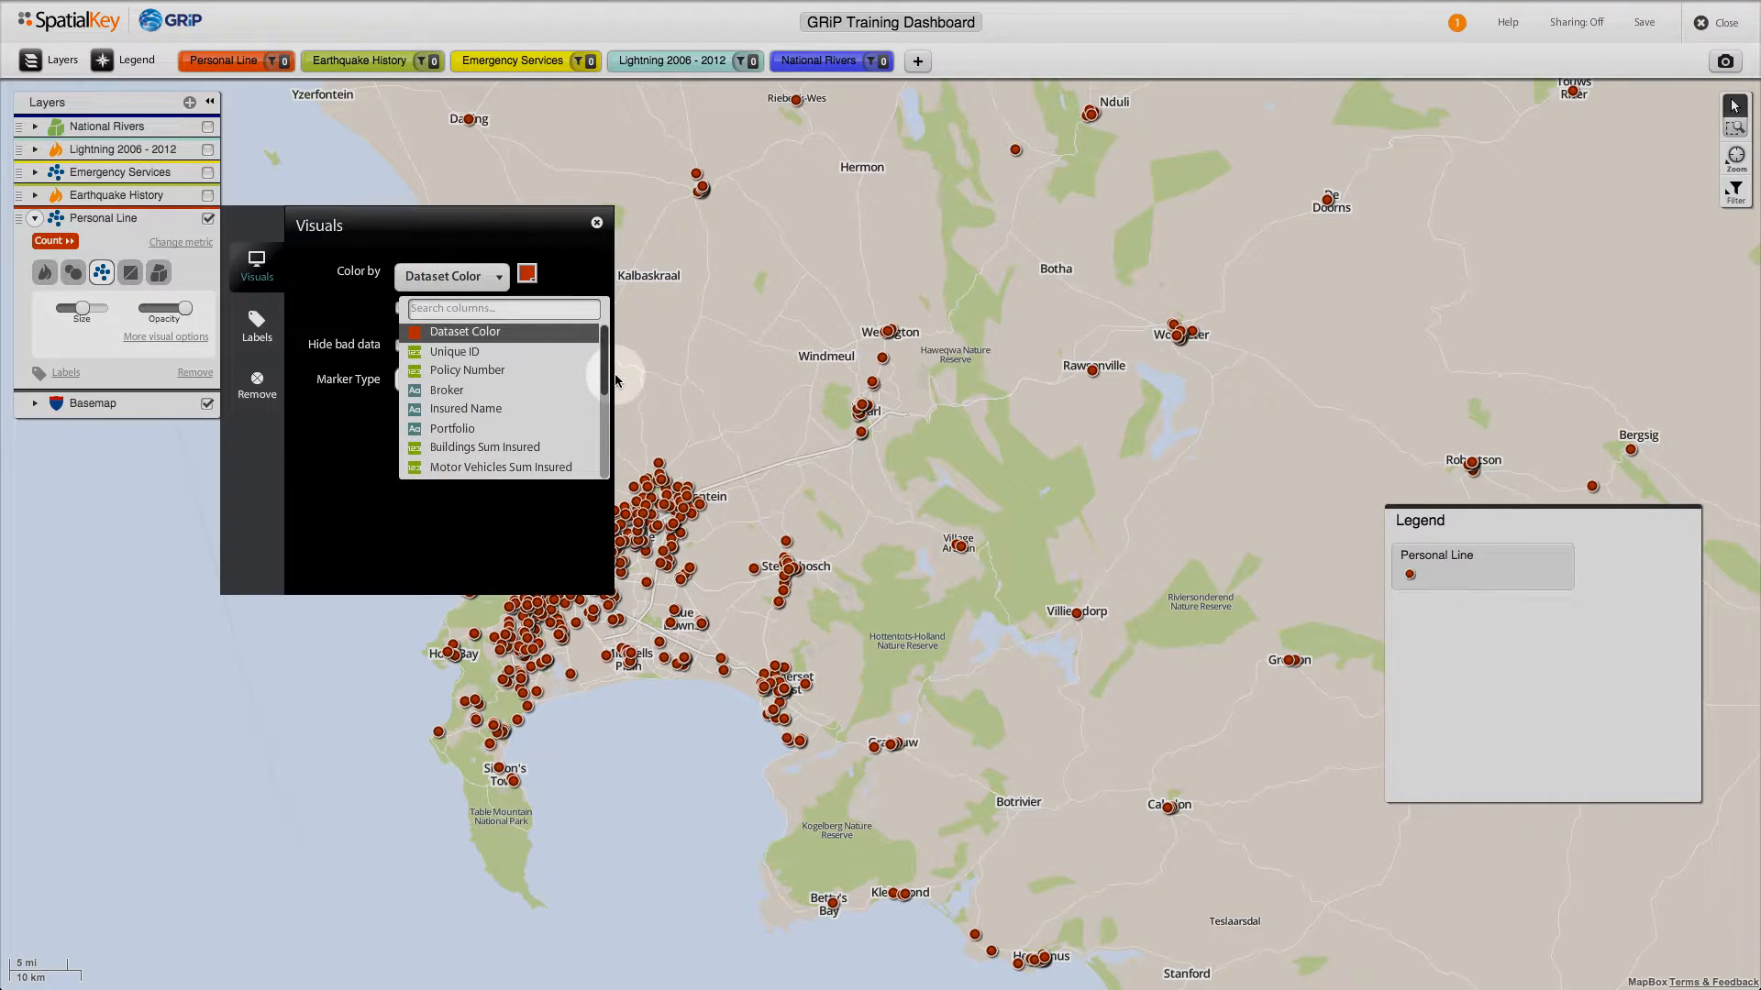
pyautogui.moveTo(603, 376); pyautogui.dragTo(605, 448)
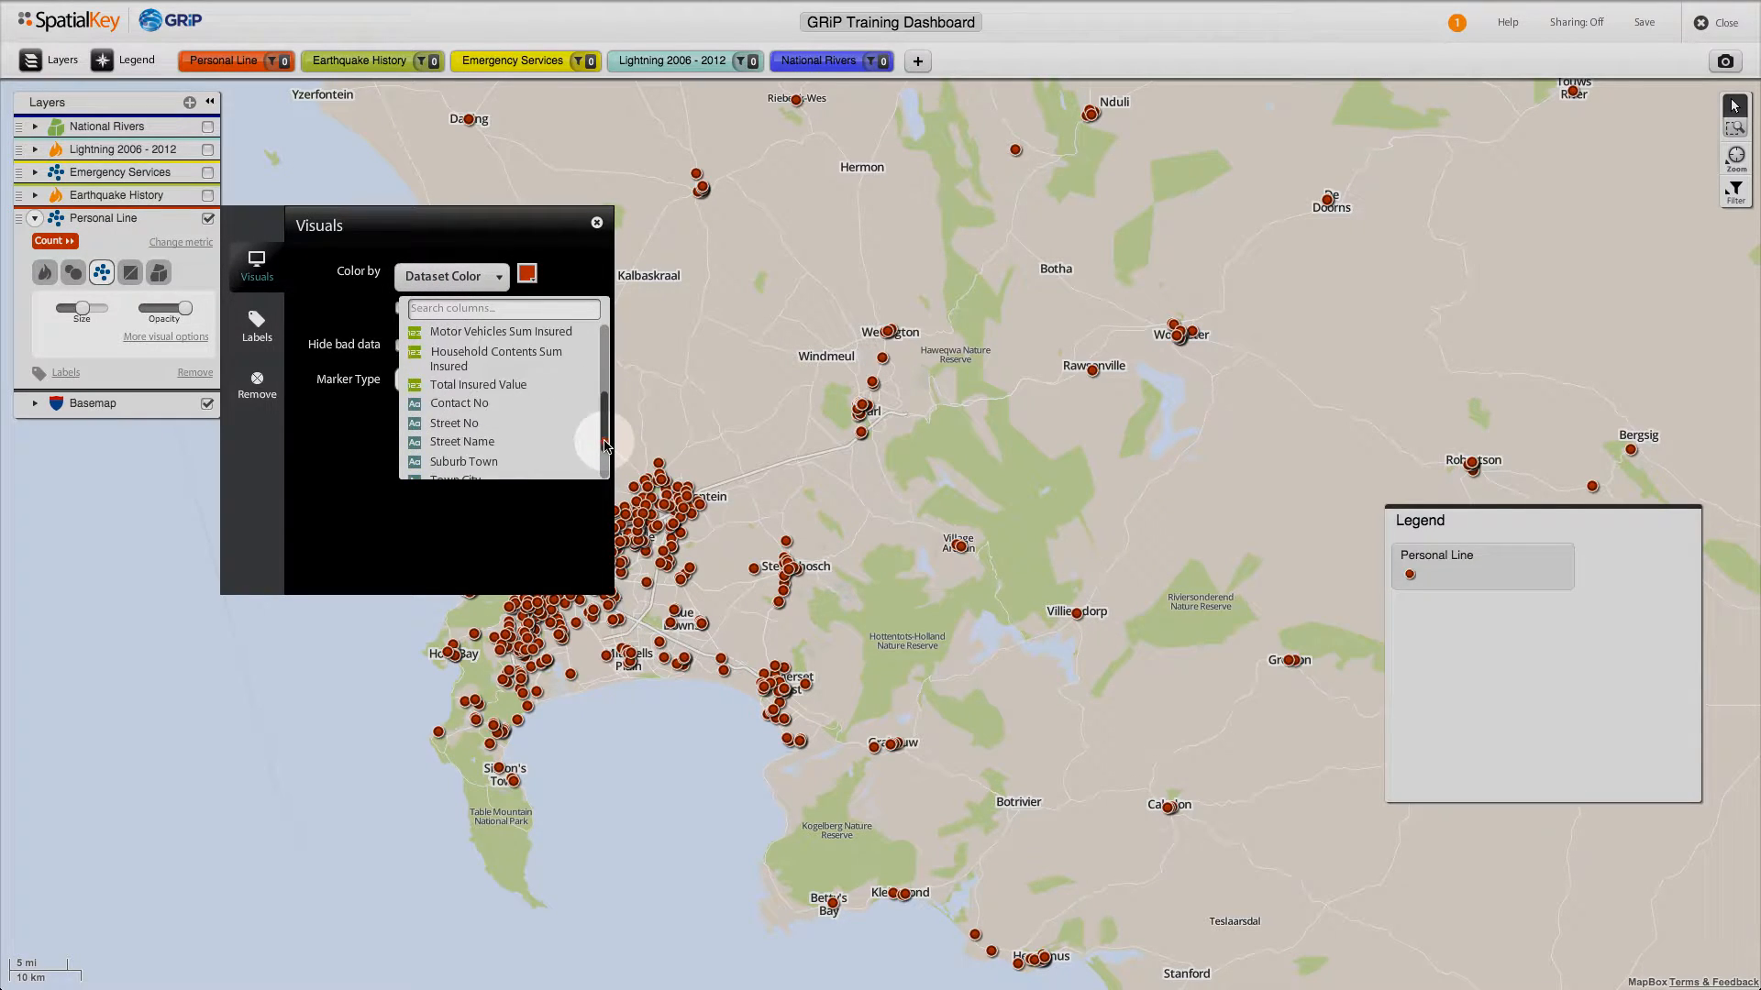
pyautogui.click(531, 365)
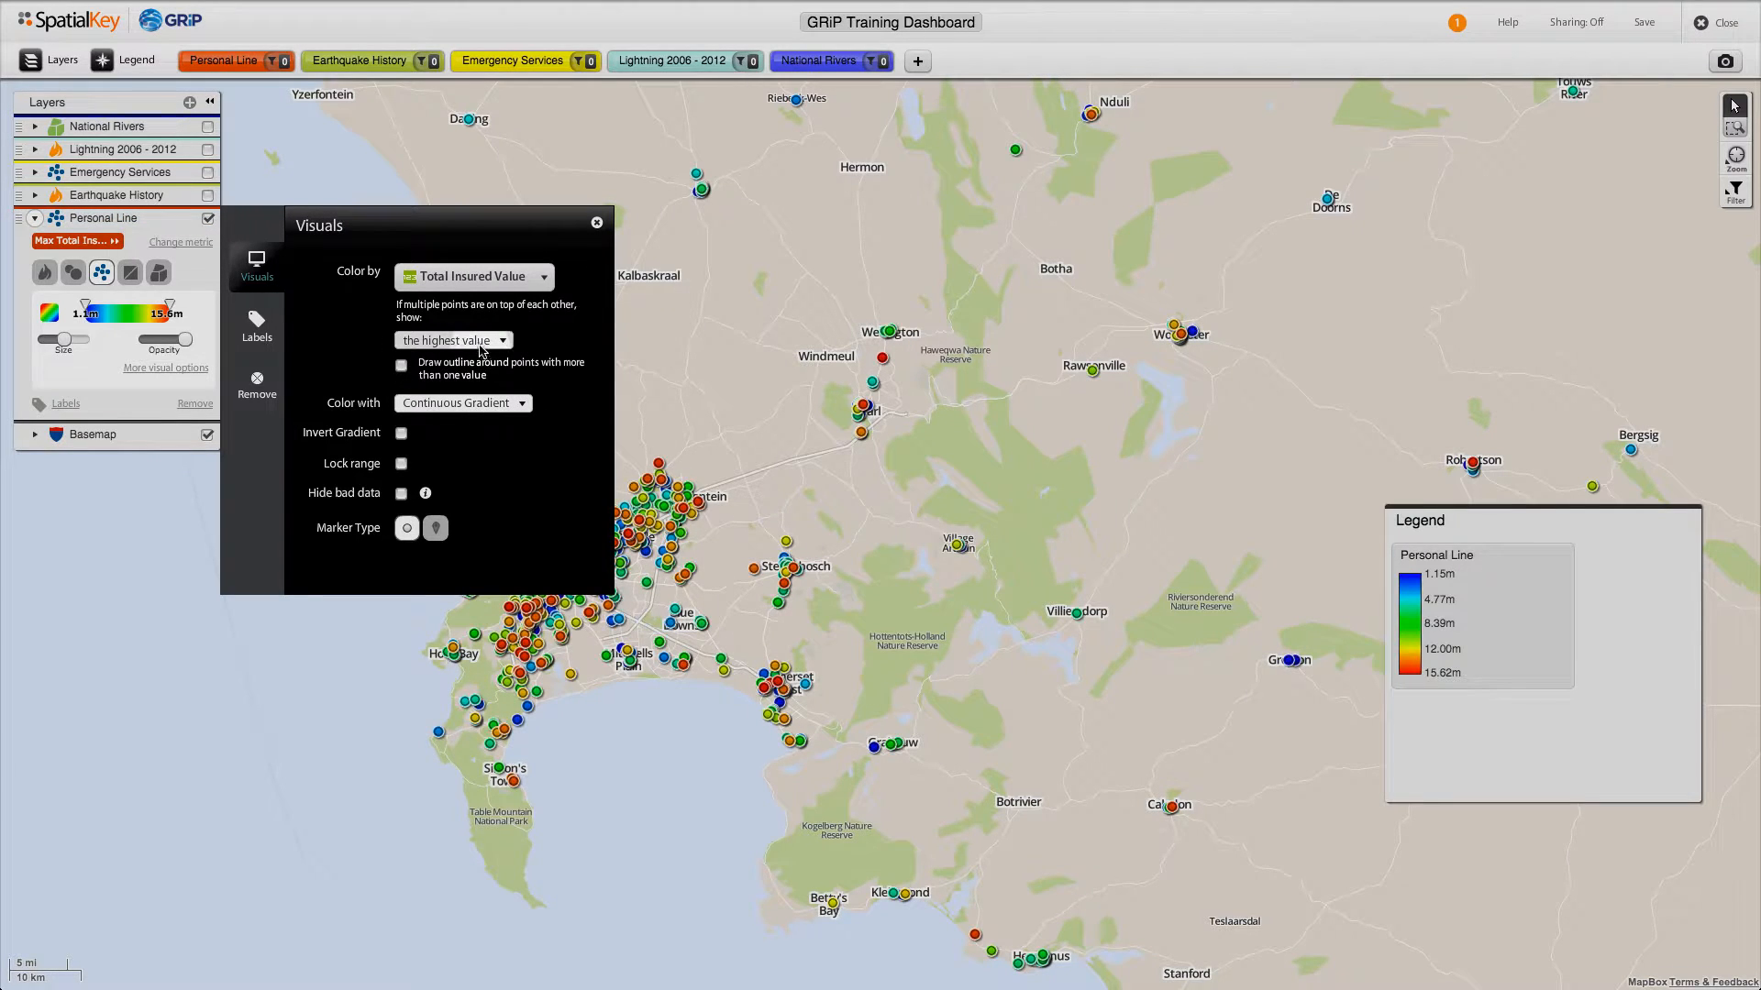
pyautogui.click(537, 347)
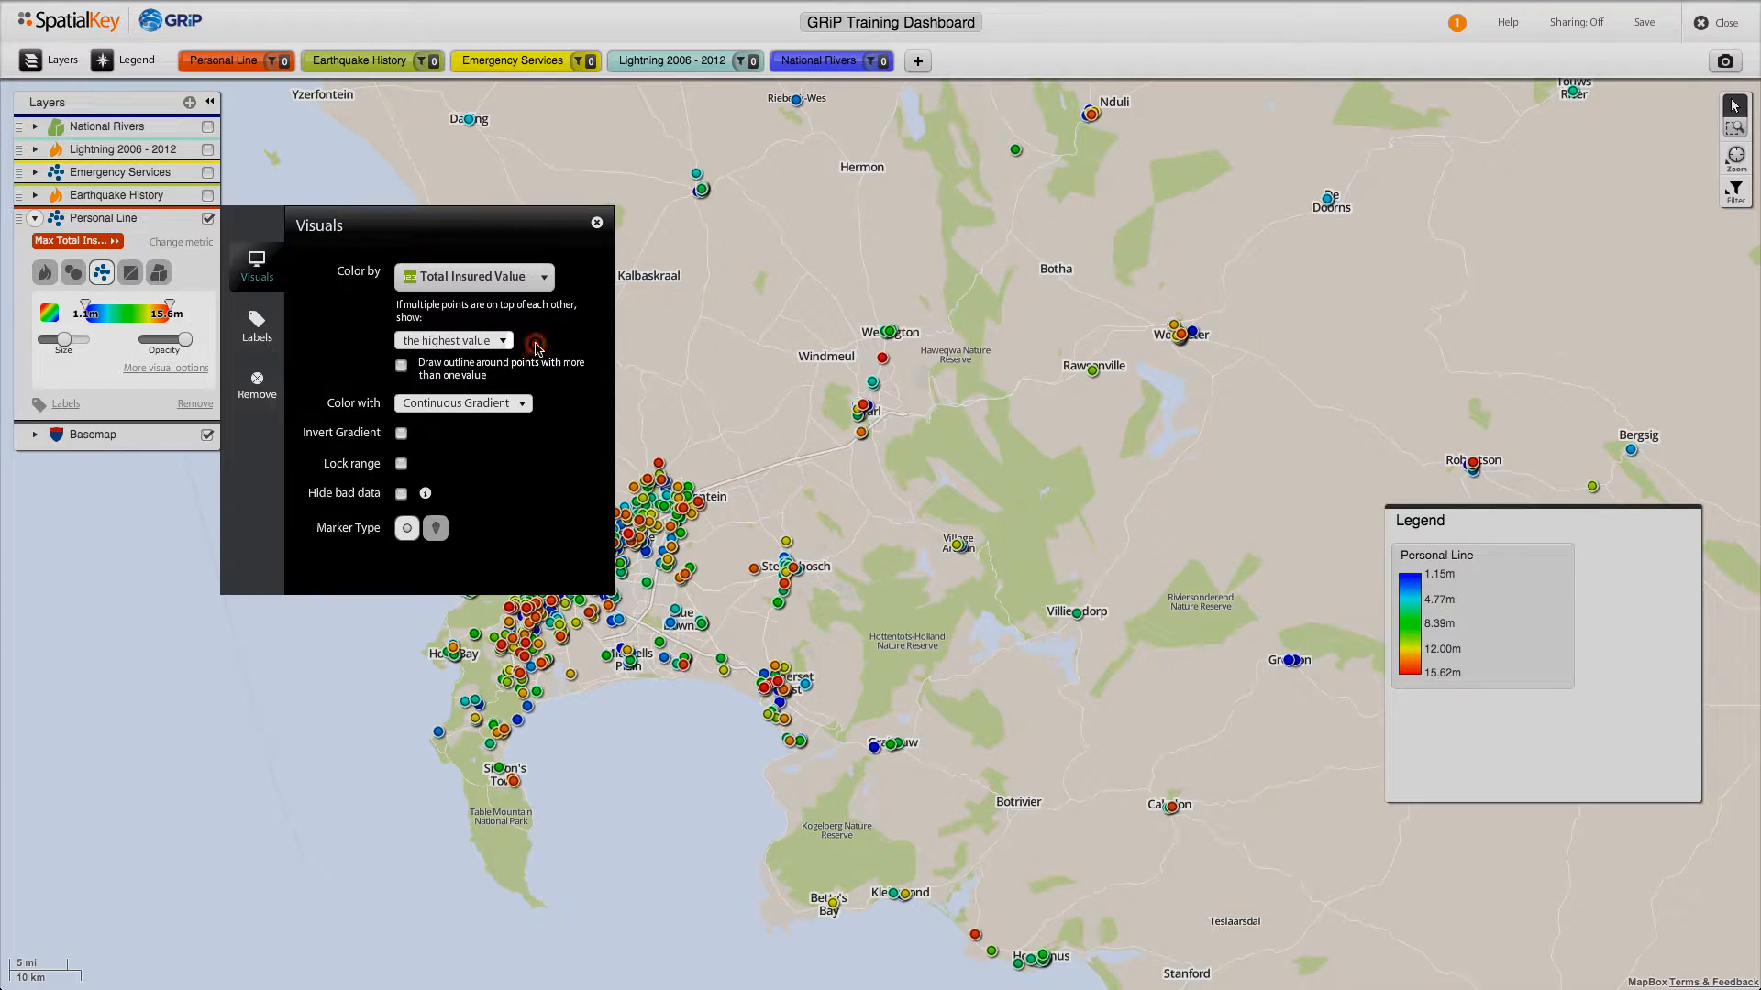
pyautogui.click(597, 224)
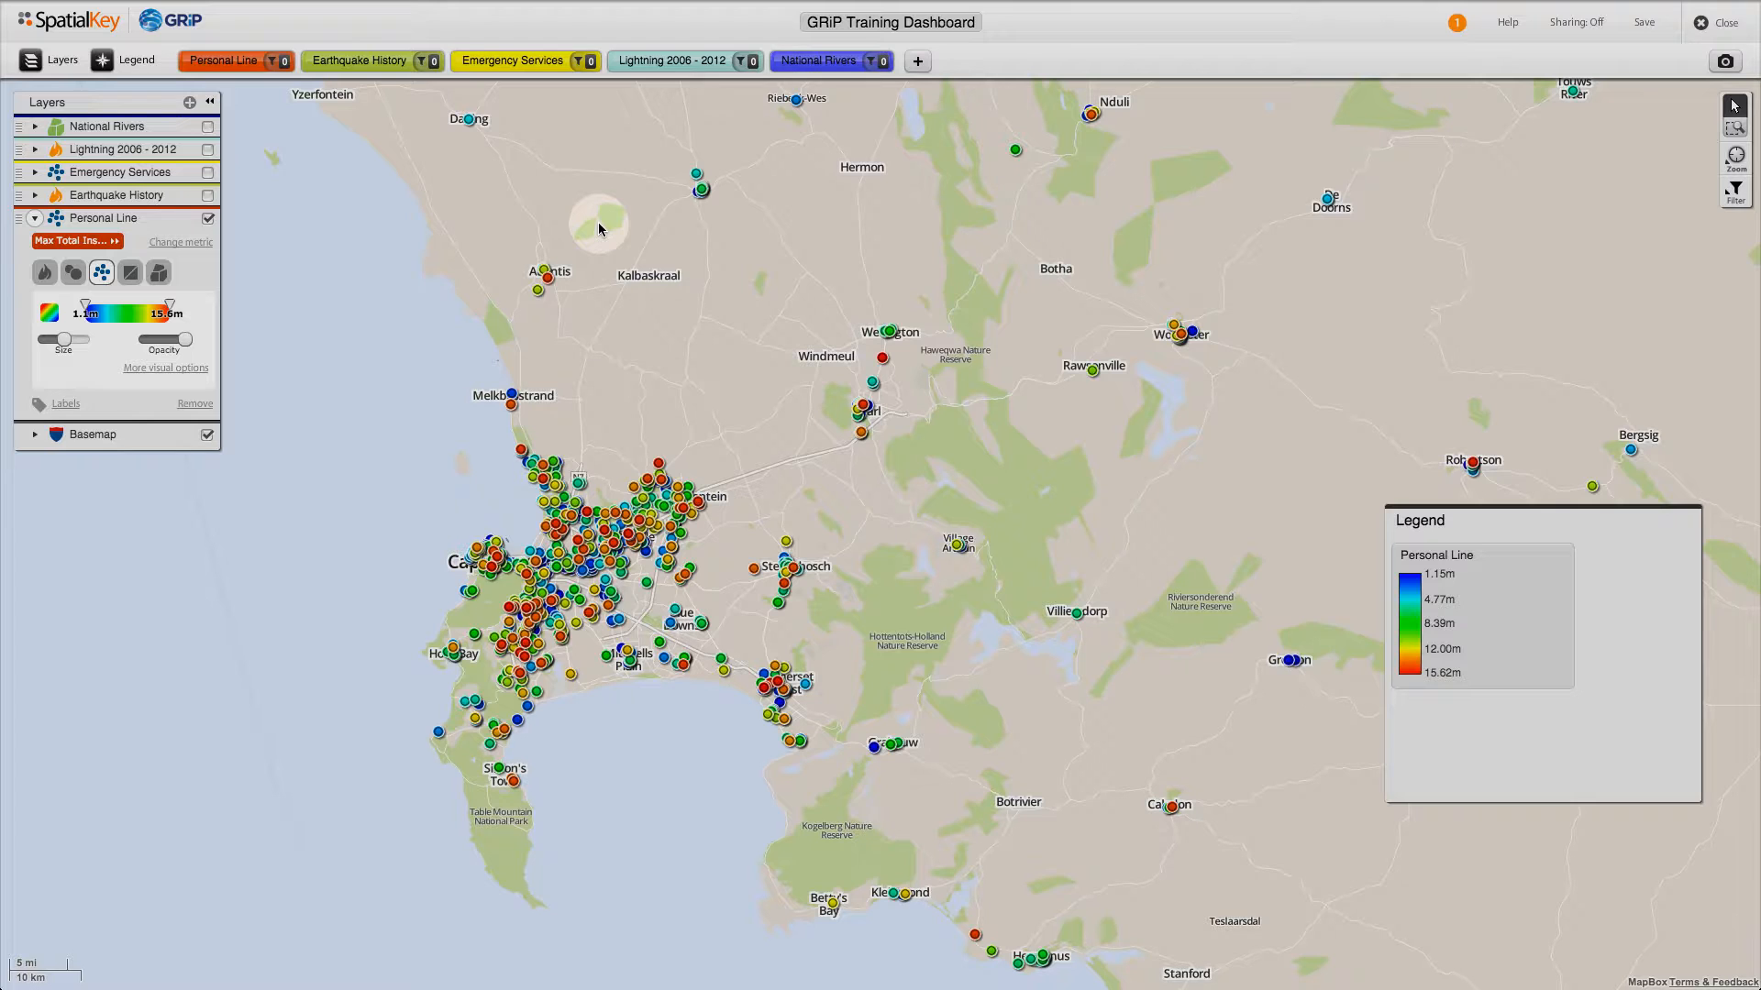
# Compare the colored Personal Line points on the map with the value ranges in the legend.
pyautogui.moveTo(513, 407)
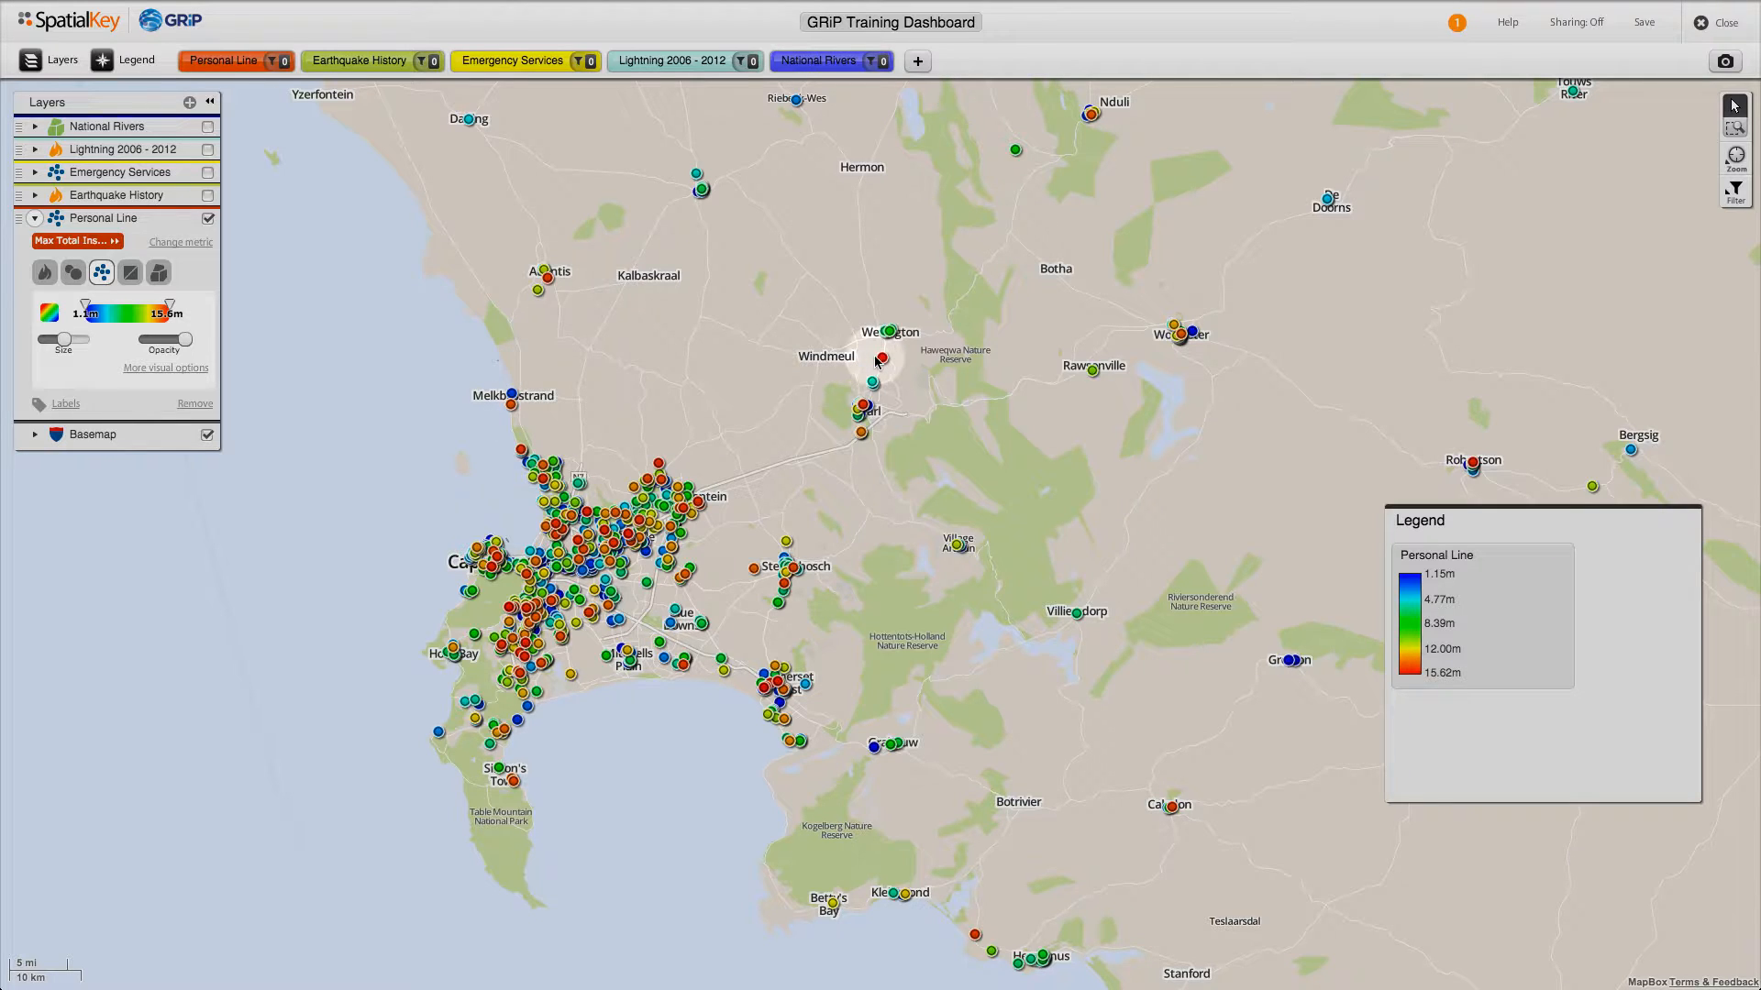
pyautogui.moveTo(880, 364)
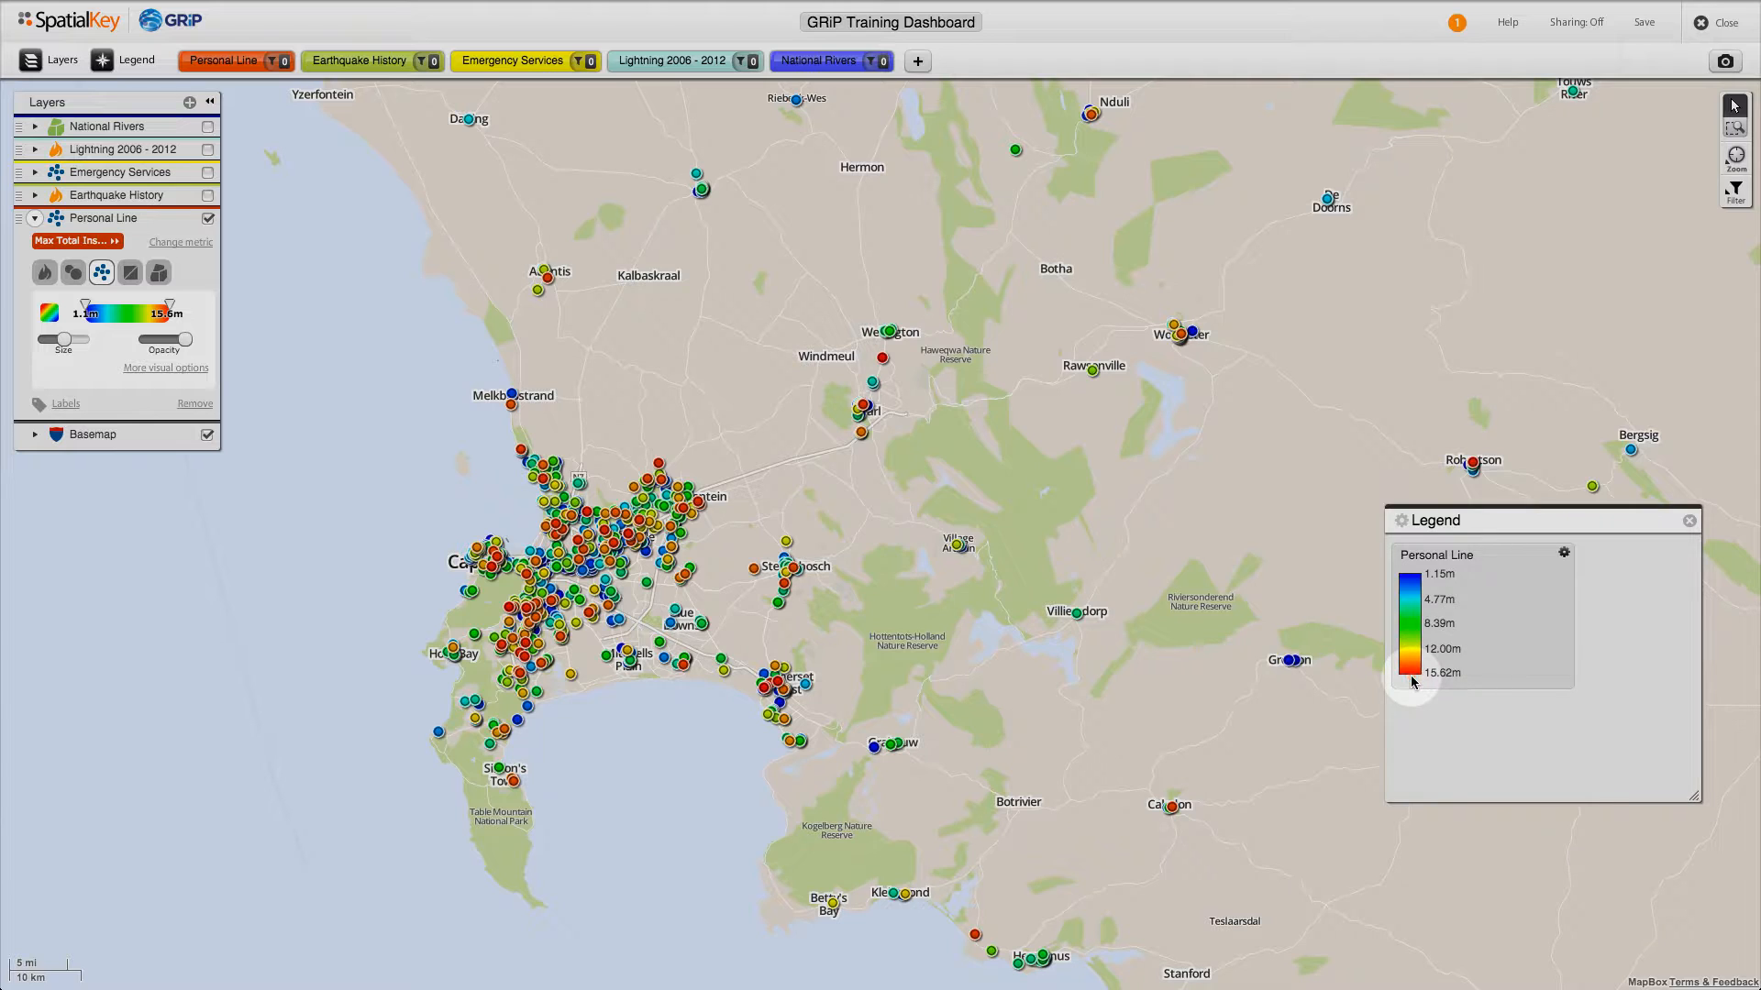
pyautogui.click(1412, 682)
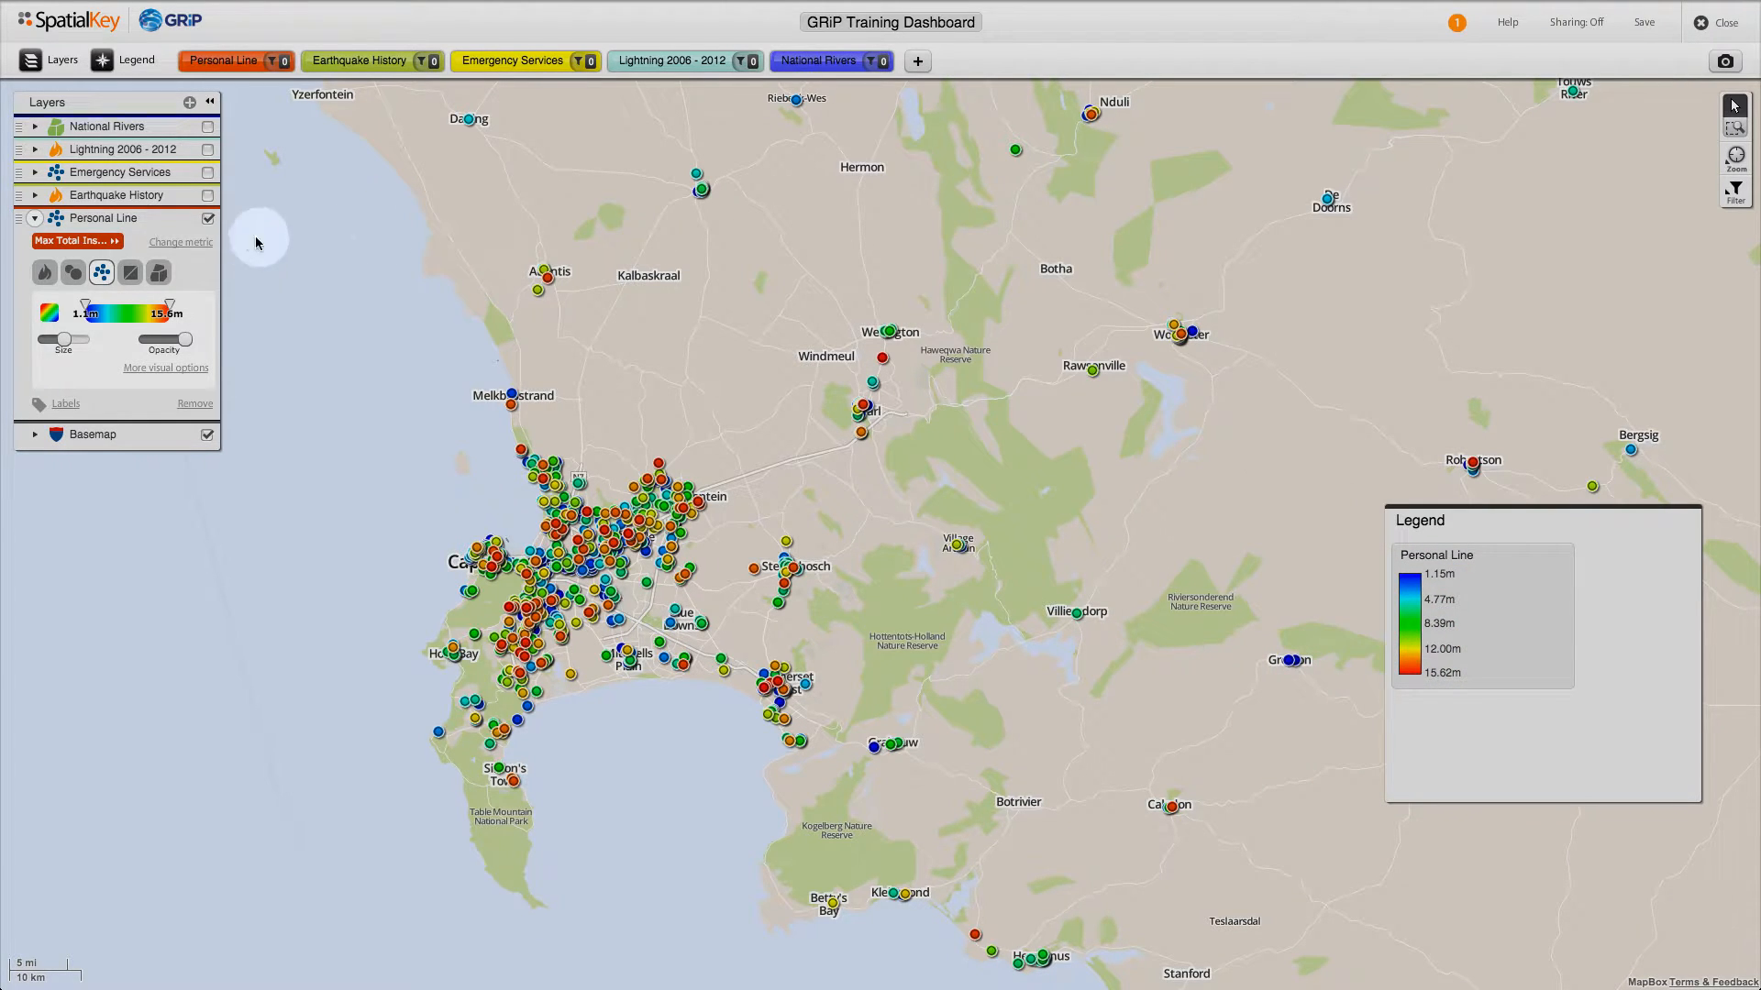
# Preview Personal Line as a heatmap and as sized circles, and switch it back to points.
pyautogui.click(46, 273)
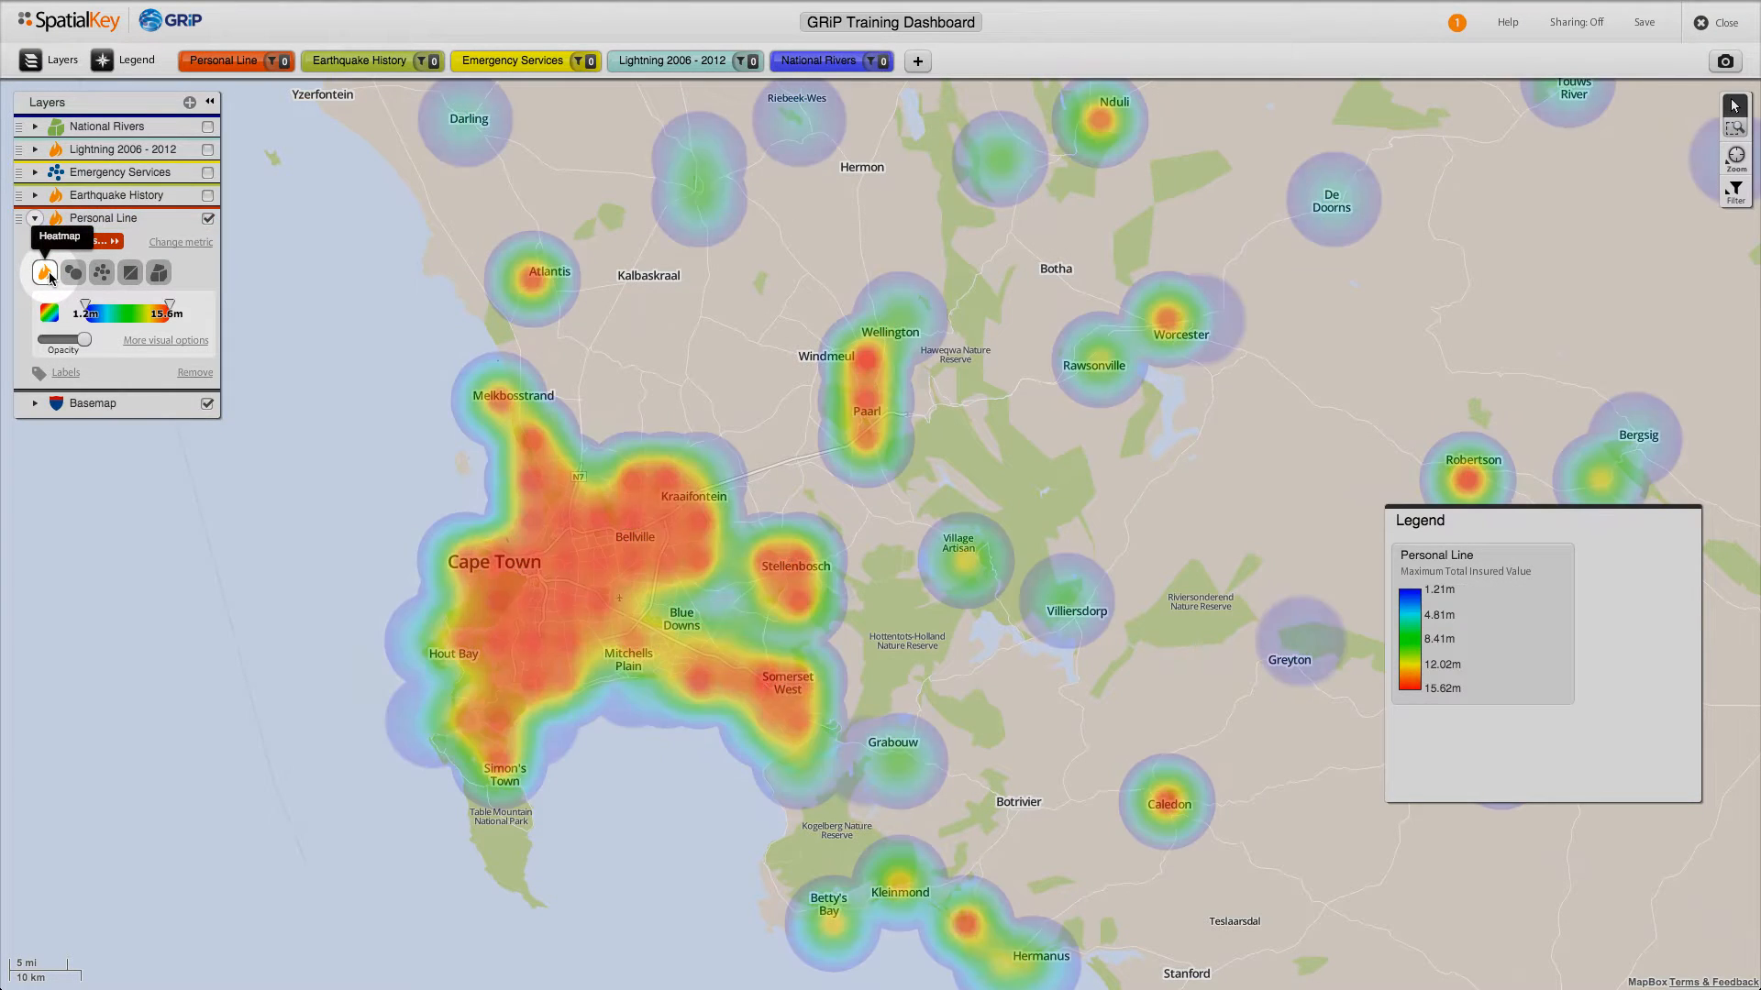
pyautogui.click(73, 273)
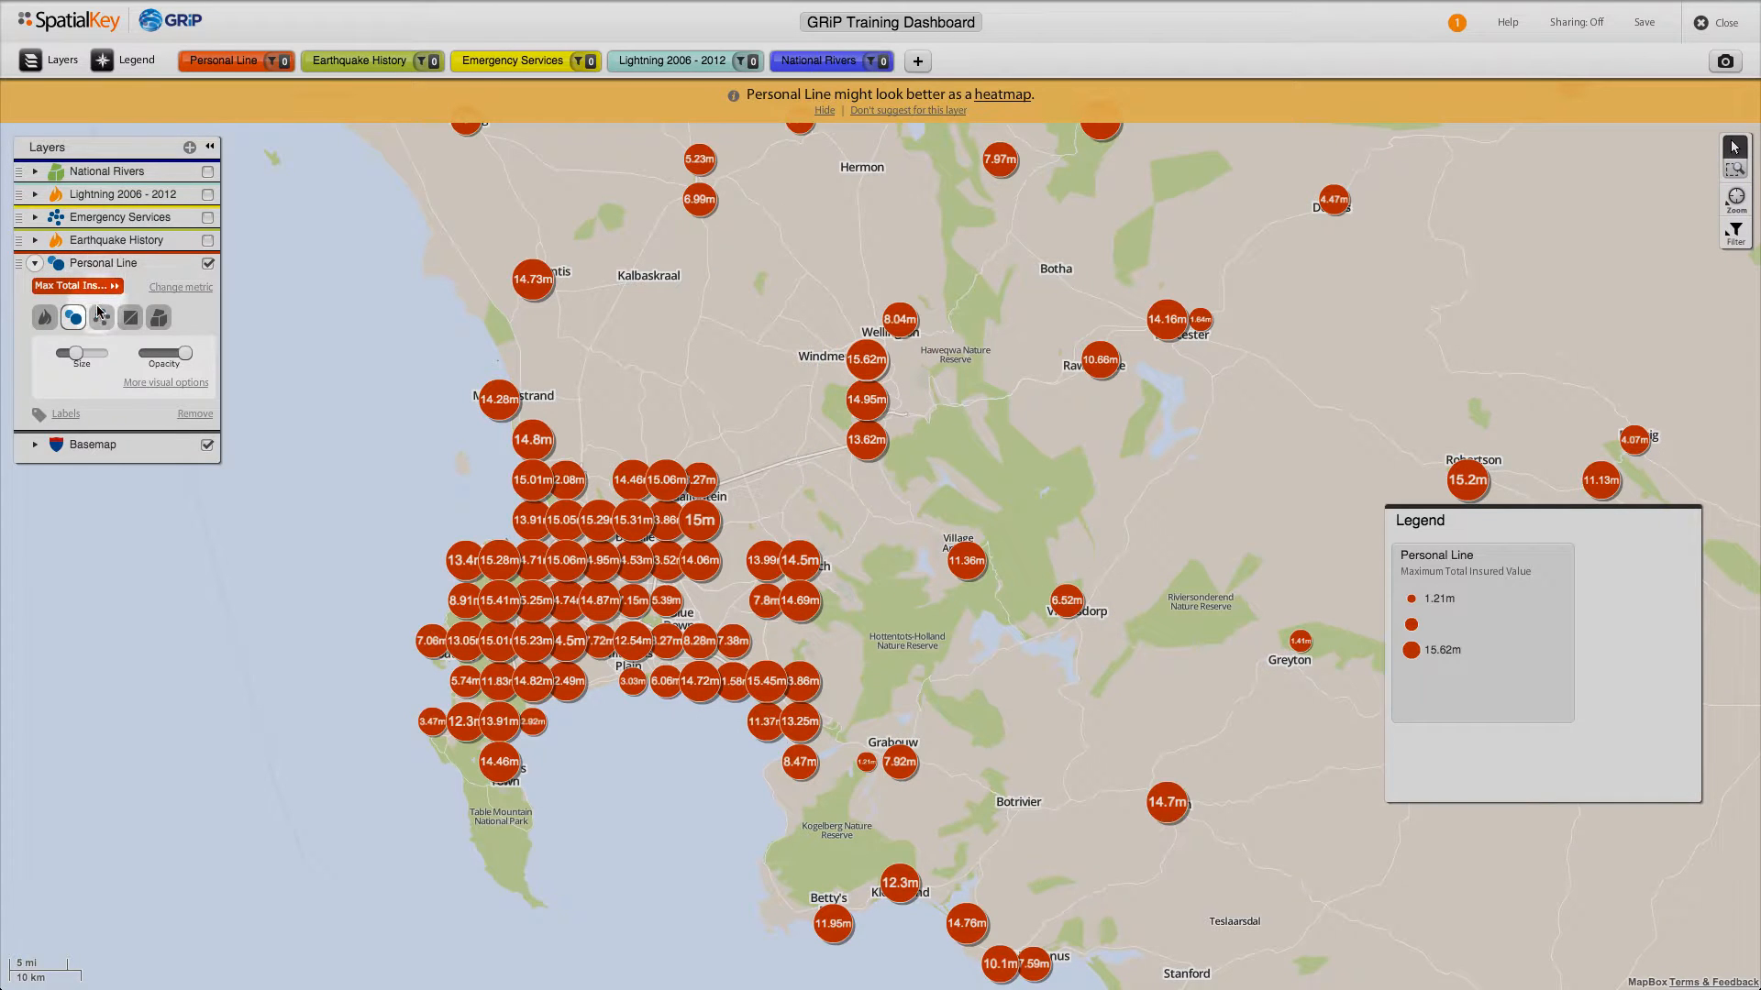
pyautogui.click(101, 317)
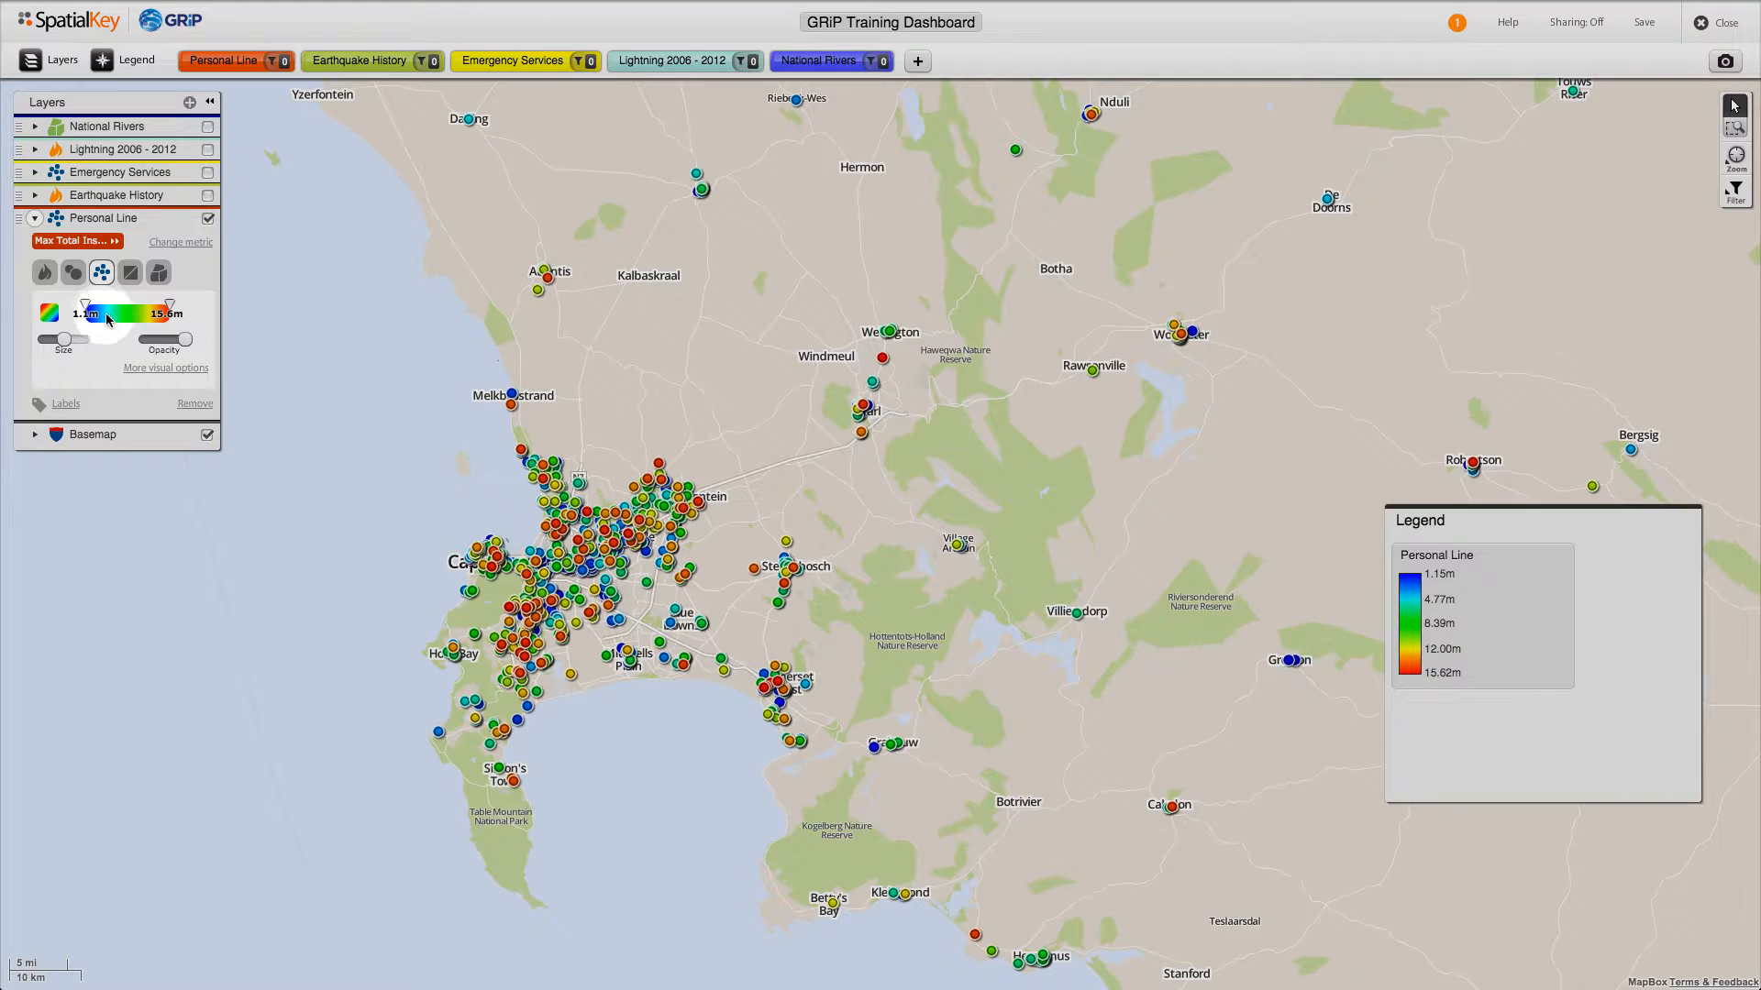
# Turn Personal Line into a thematic shape map using the Sub Places boundaries, with the layer opacity at maximum.
pyautogui.click(161, 276)
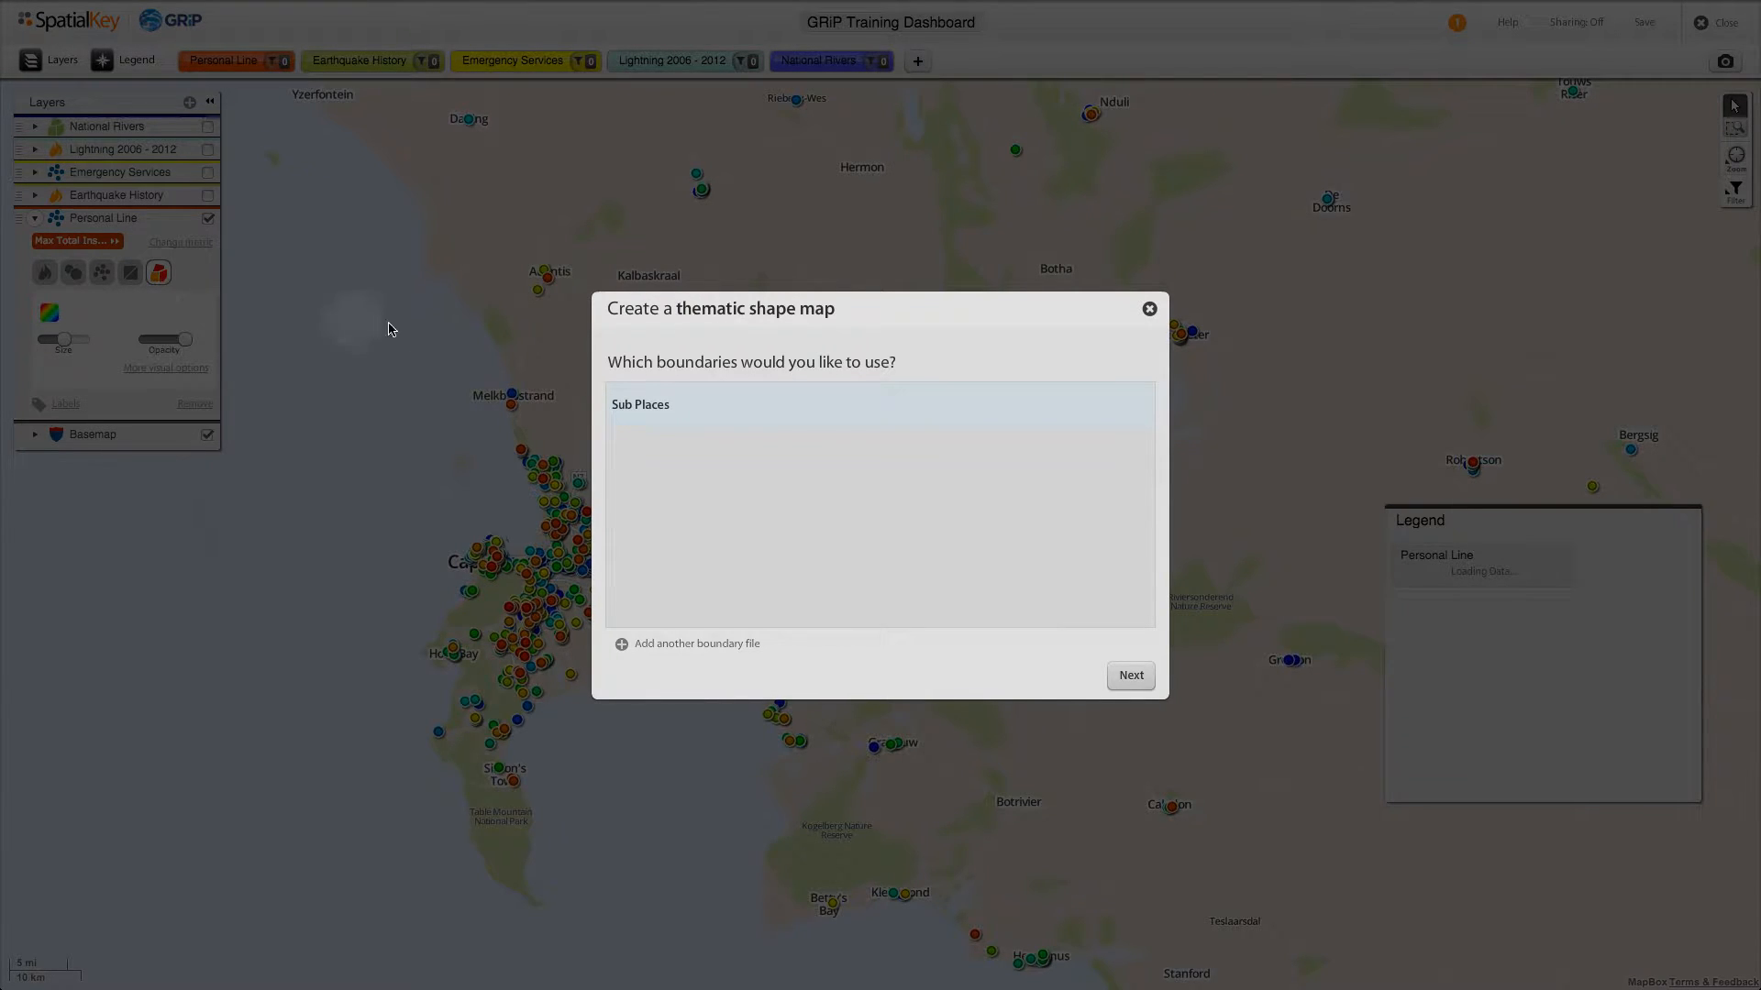
pyautogui.click(1131, 675)
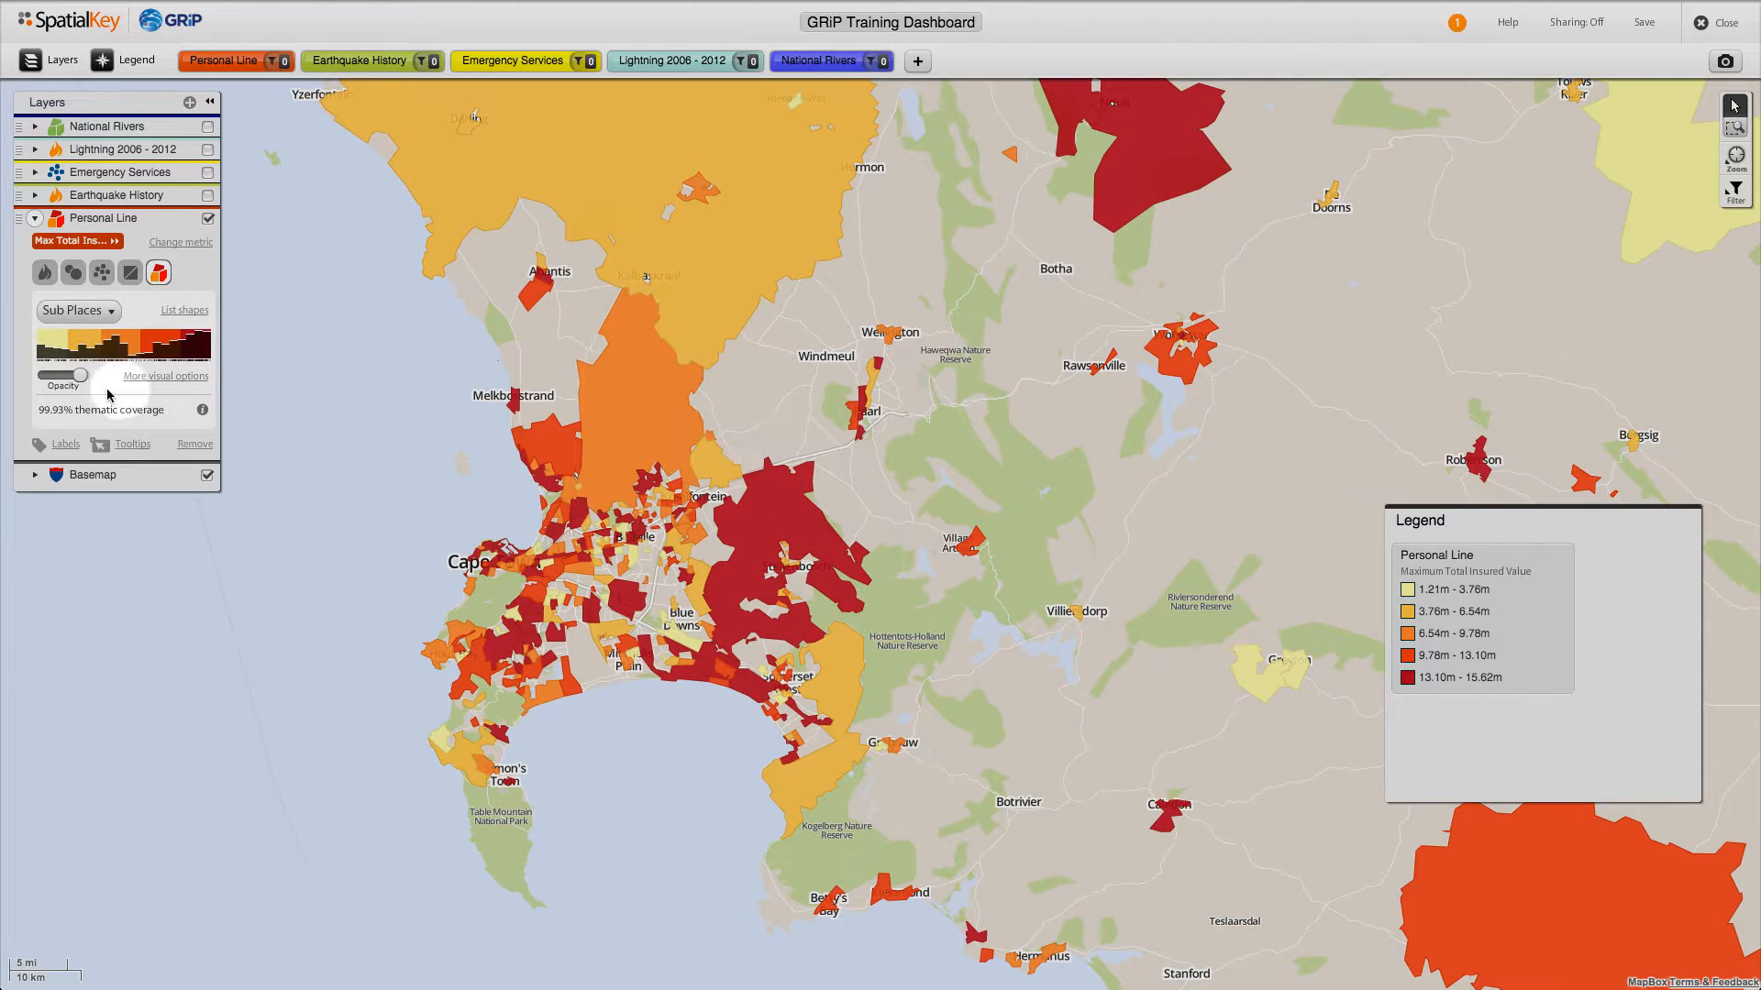
pyautogui.moveTo(80, 376)
pyautogui.mouseDown()
pyautogui.moveTo(35, 384)
pyautogui.moveTo(108, 391)
pyautogui.moveTo(38, 391)
pyautogui.moveTo(94, 373)
pyautogui.mouseUp()
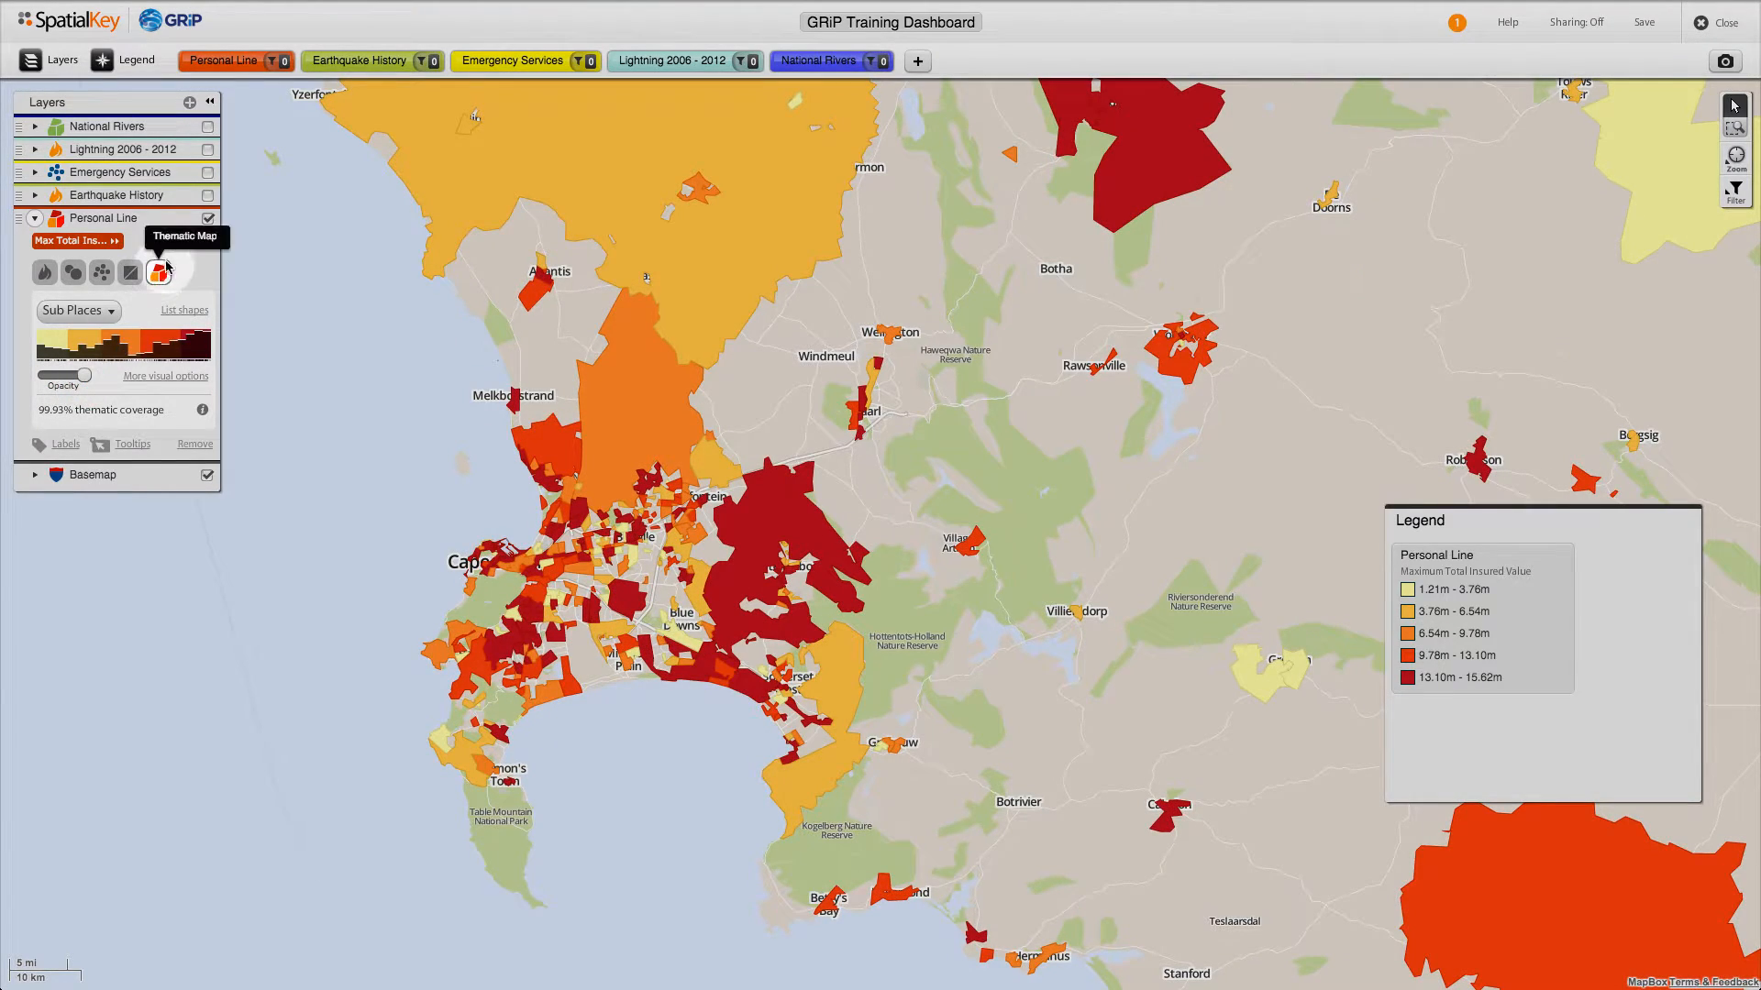
# Show the Emergency Services layer and move the collapsed Personal Line layer above all other layers.
pyautogui.click(208, 178)
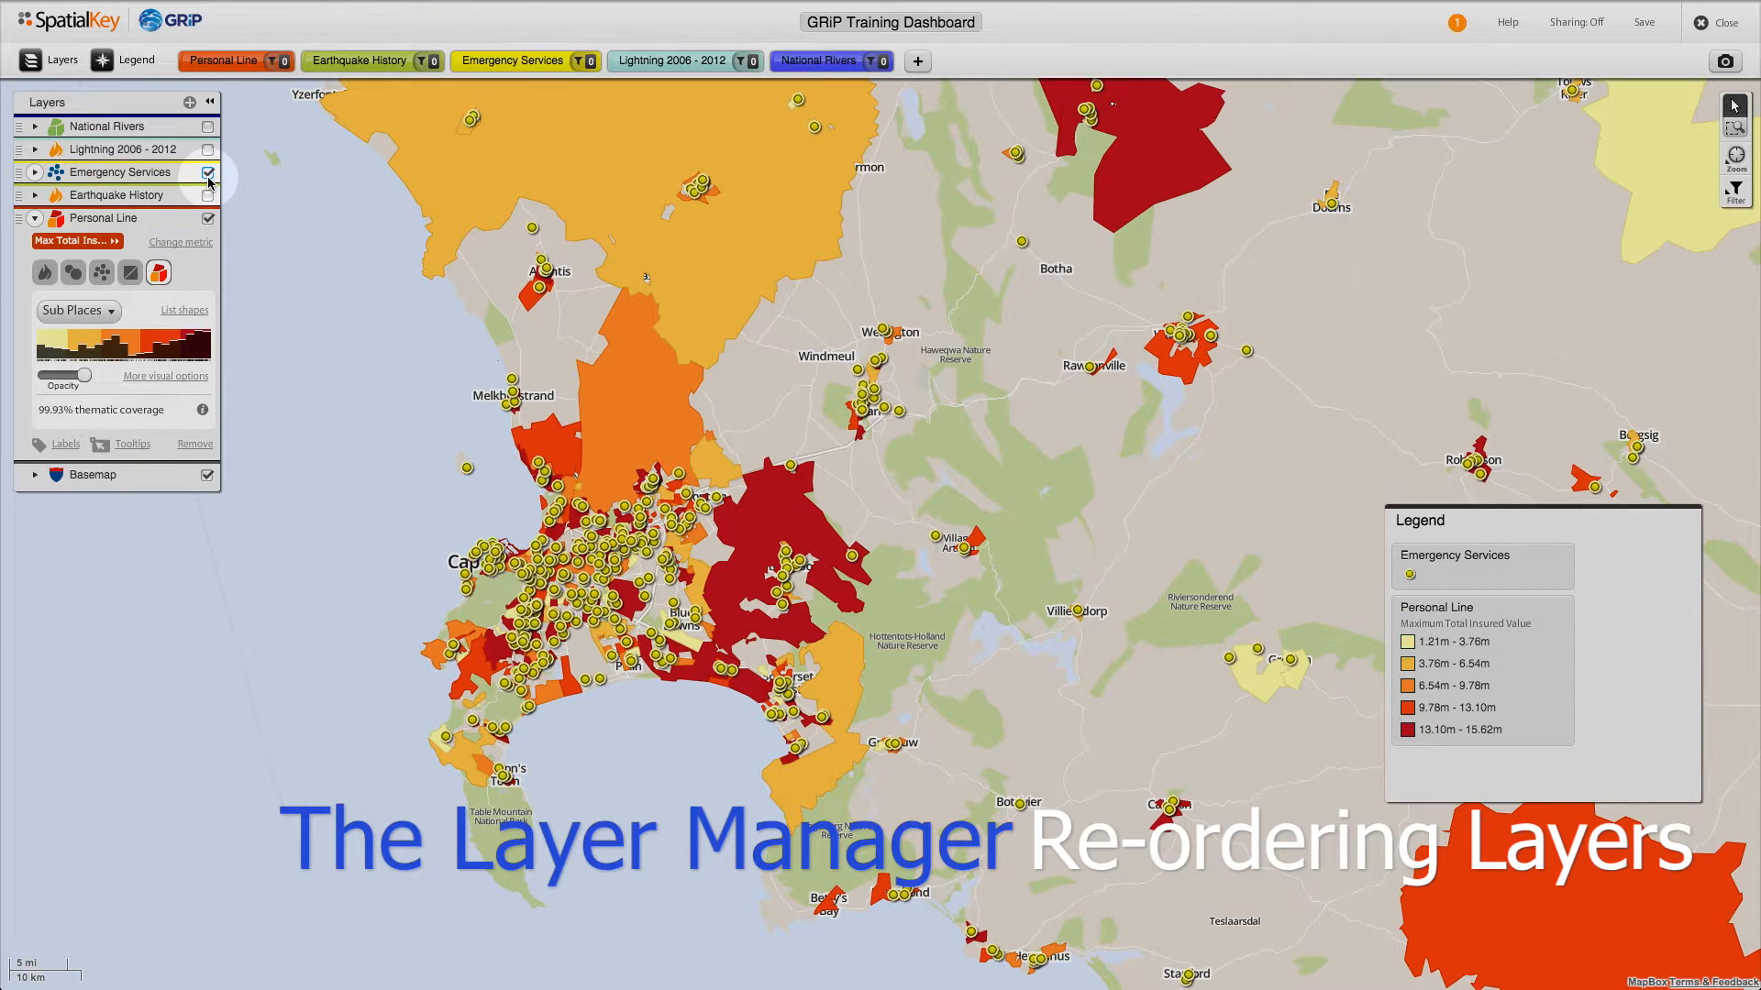
pyautogui.click(35, 221)
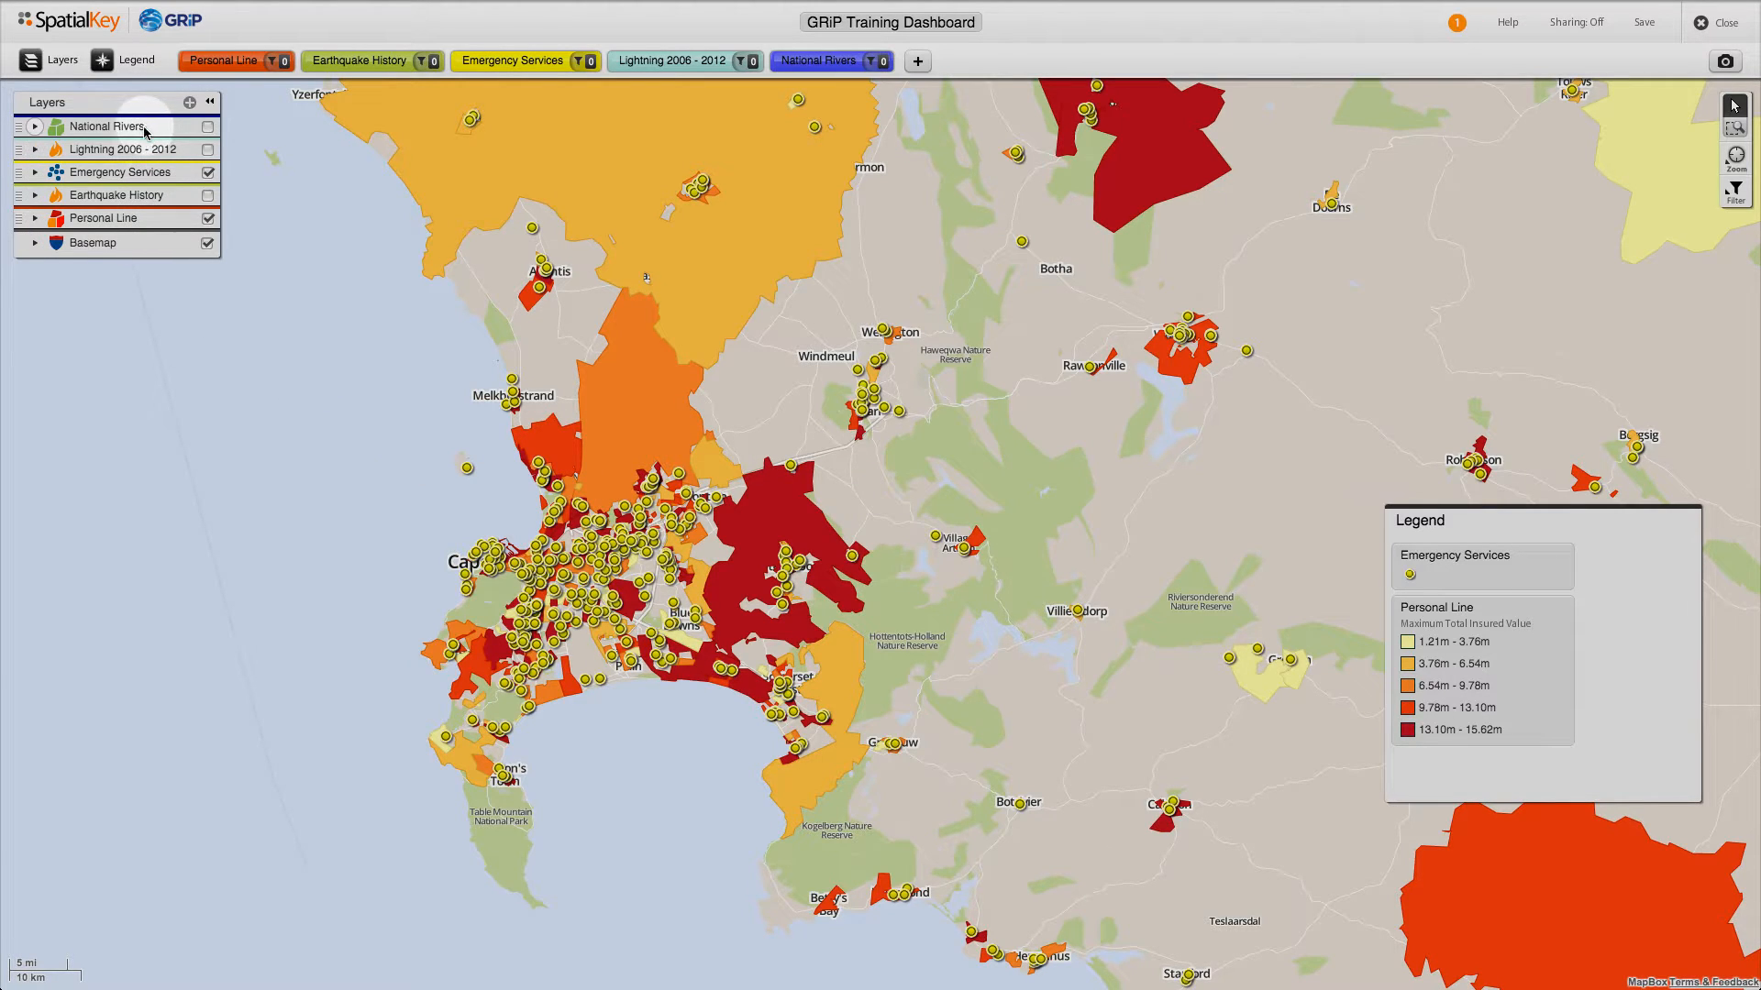
pyautogui.moveTo(20, 223); pyautogui.dragTo(18, 127)
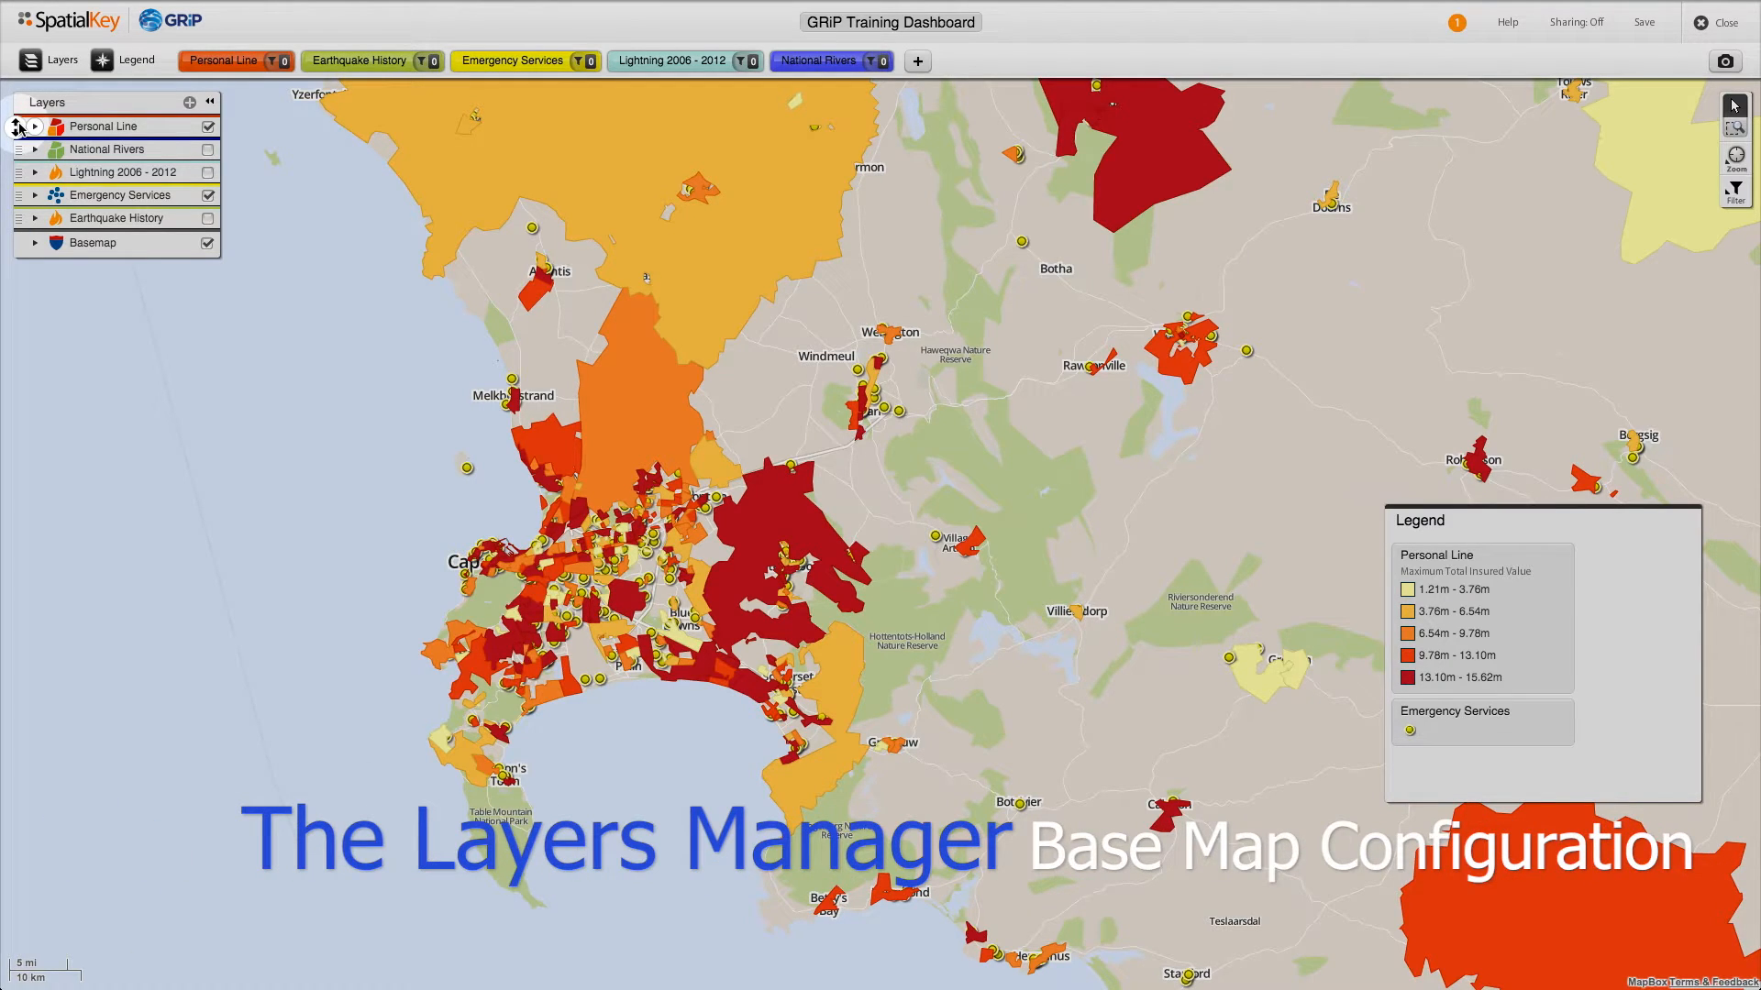
# Expand the Basemap settings and set the basemap opacity to maximum.
pyautogui.click(36, 244)
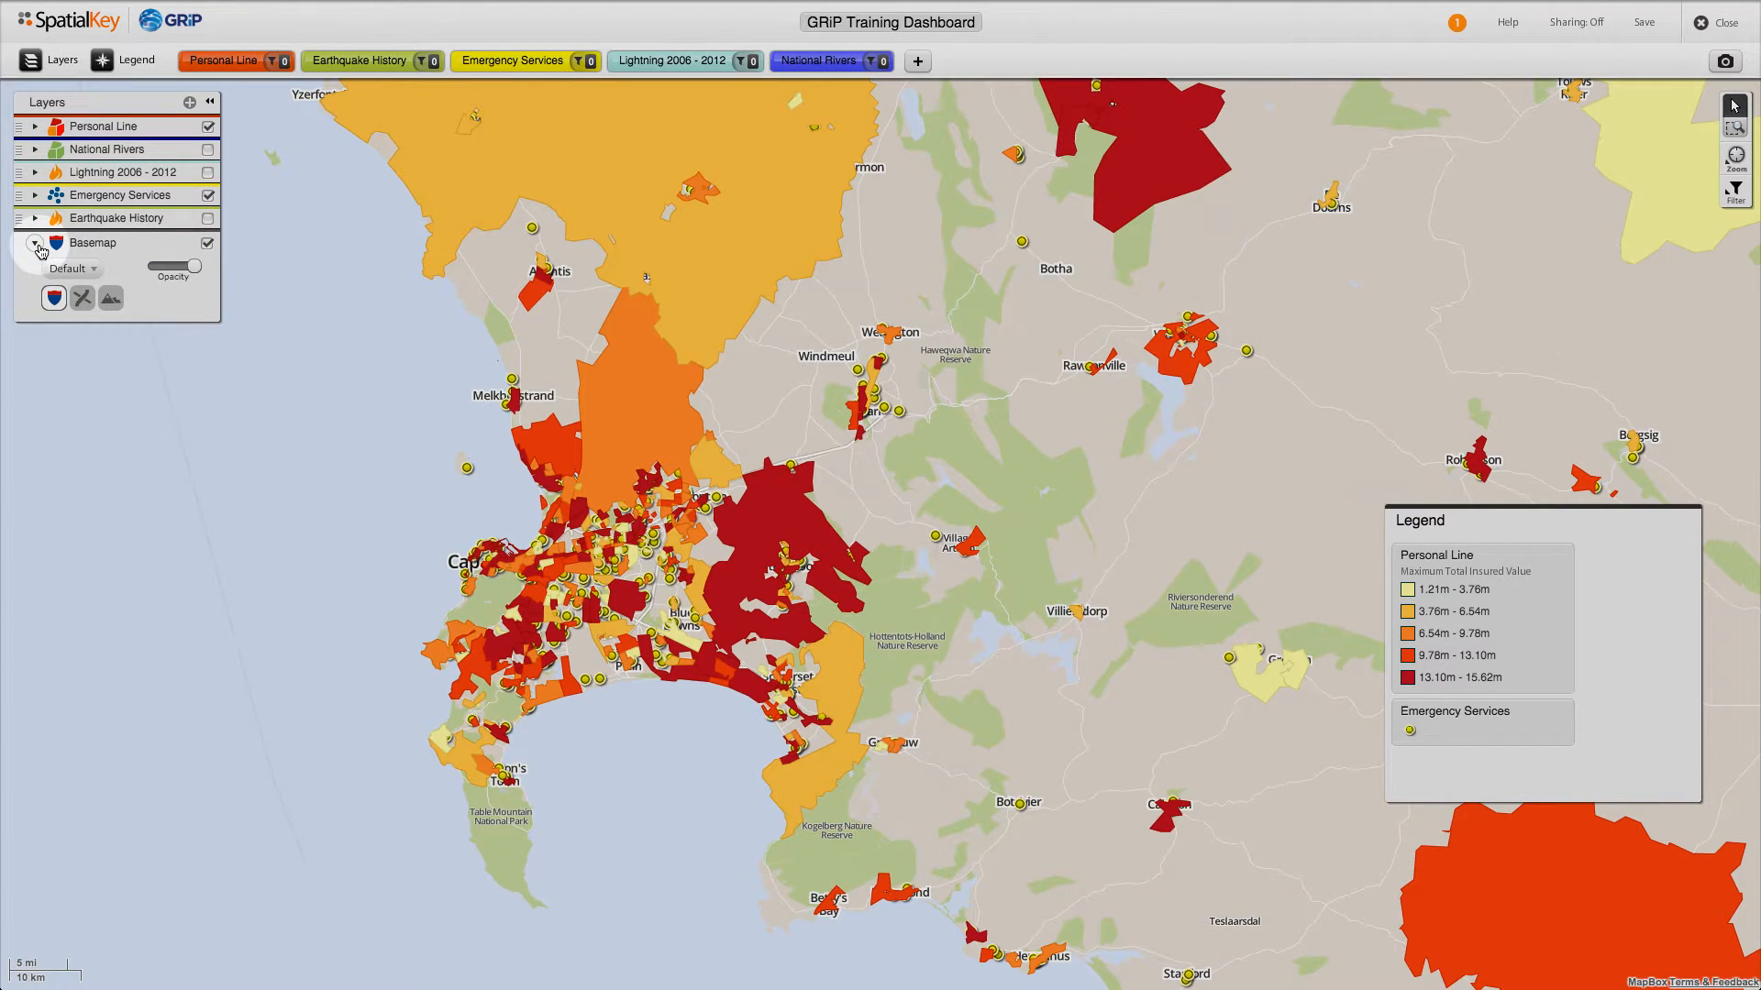
pyautogui.click(192, 268)
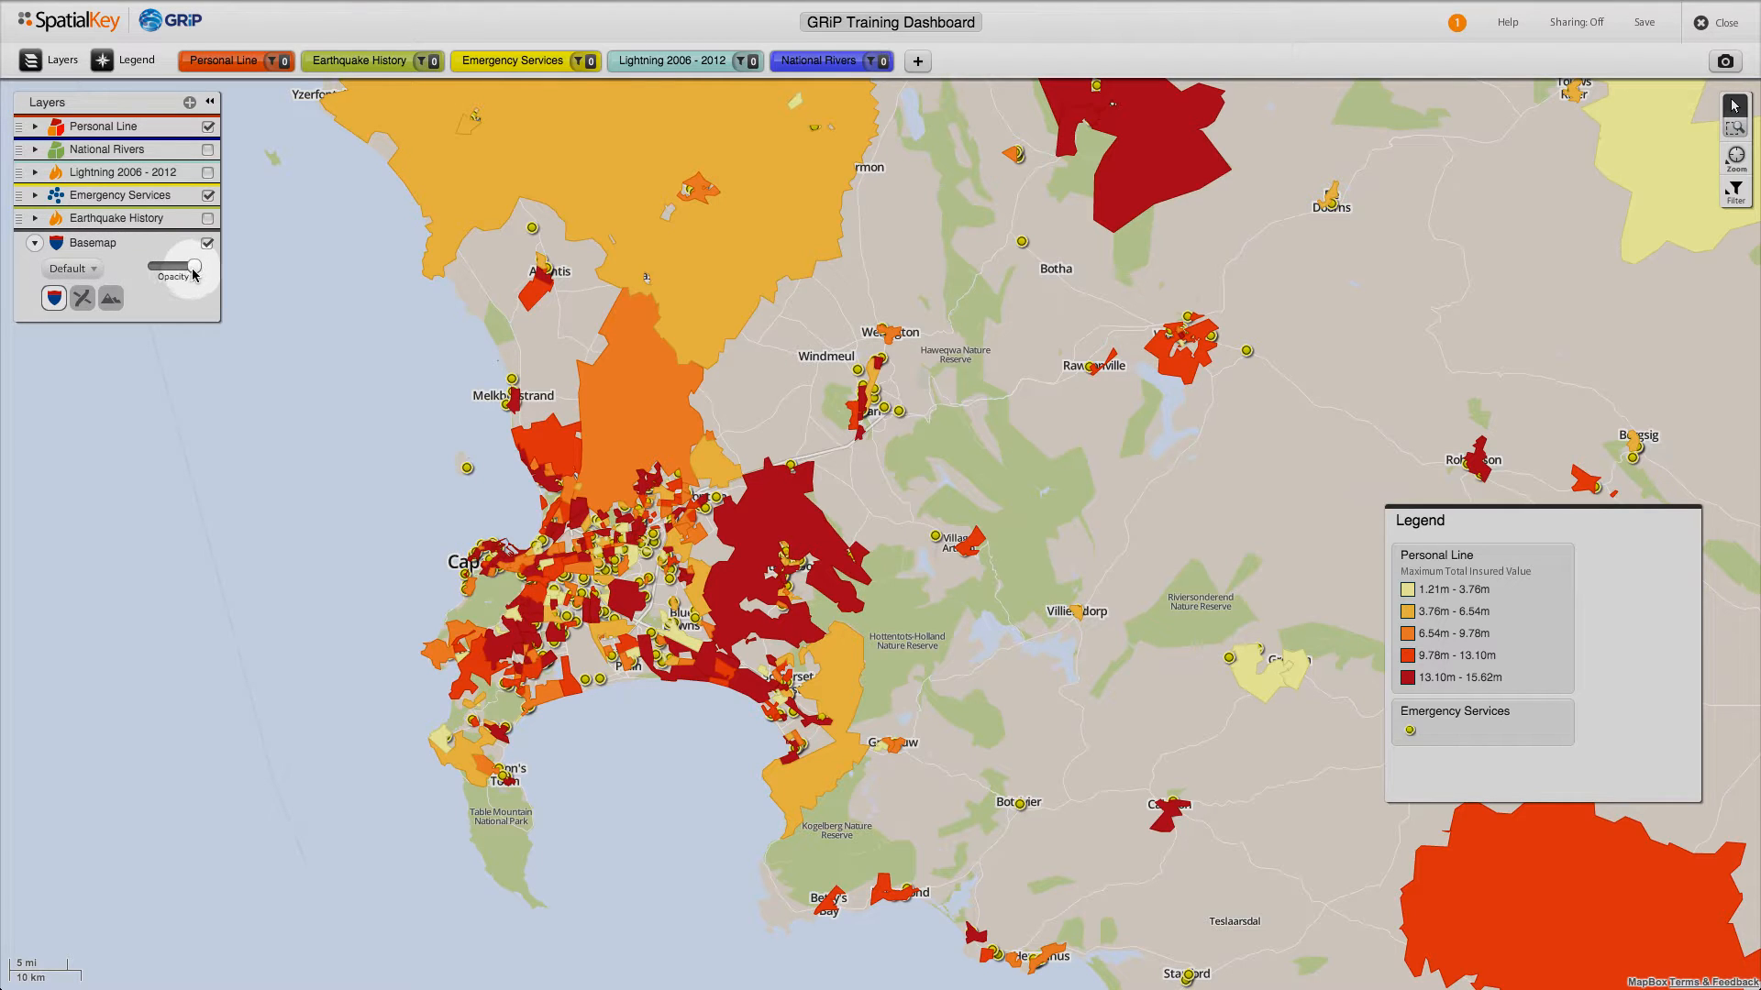
pyautogui.moveTo(192, 268)
pyautogui.mouseDown()
pyautogui.moveTo(140, 277)
pyautogui.moveTo(209, 275)
pyautogui.mouseUp()
# Display Personal Line as a heatmap and change the basemap style to B&W Street.
pyautogui.click(34, 128)
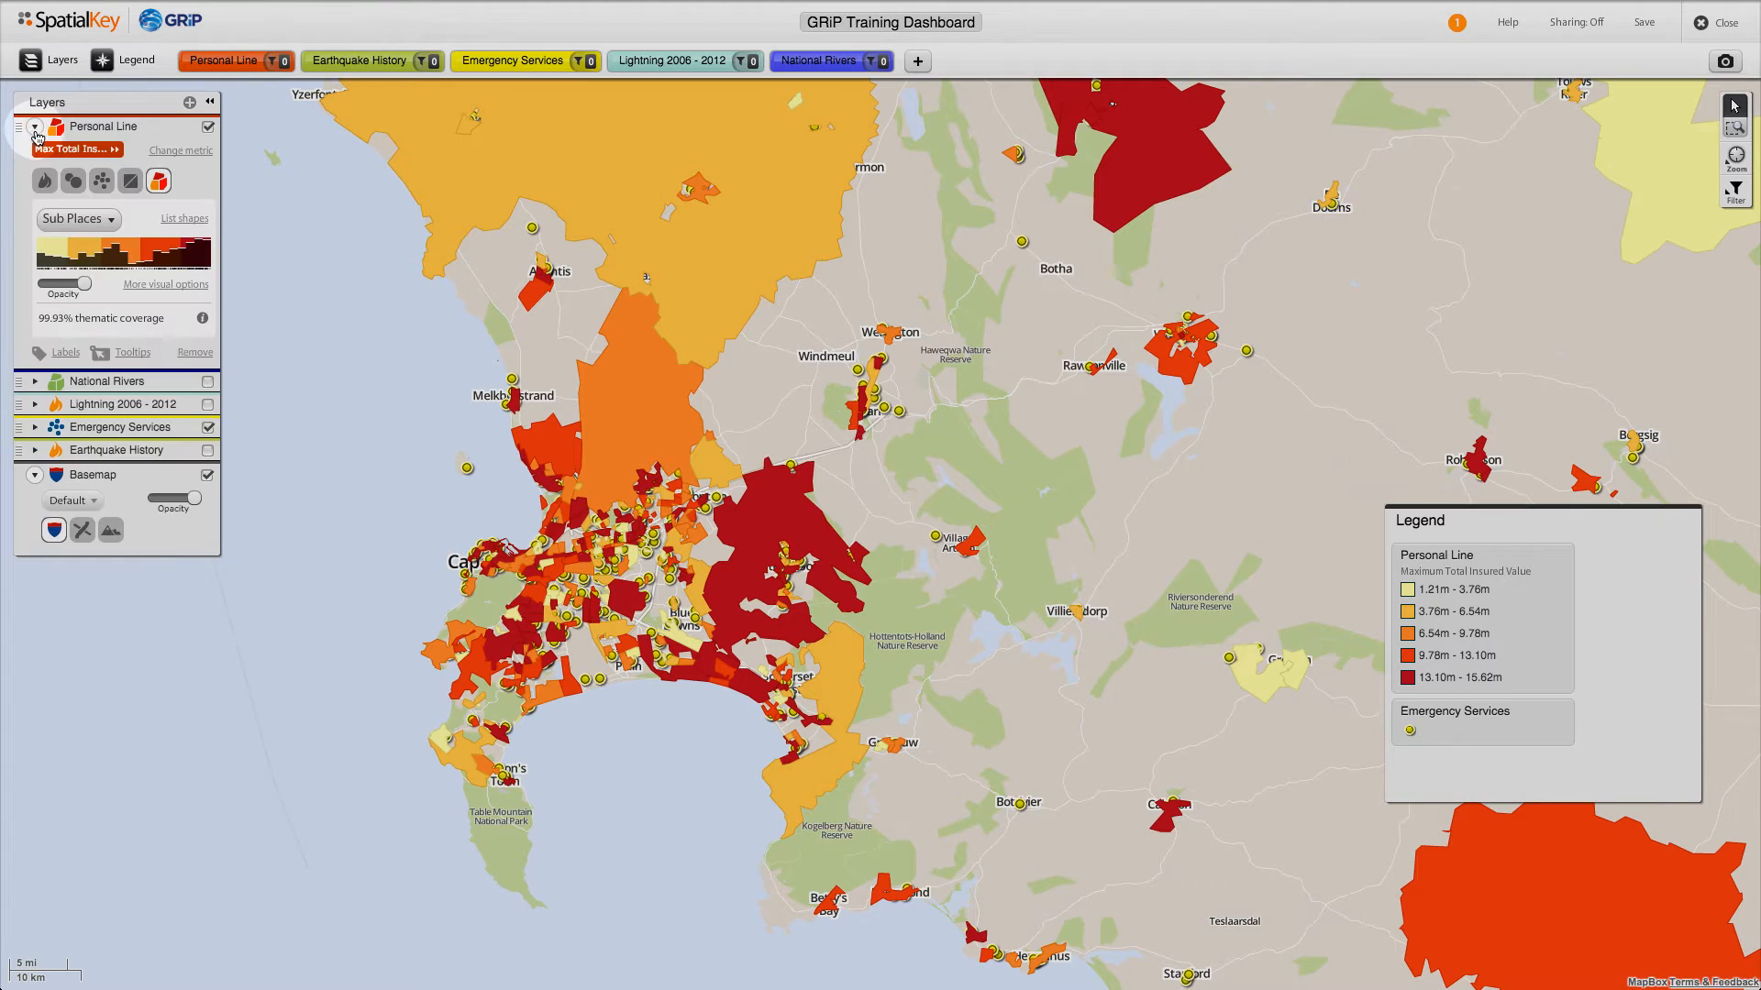
pyautogui.click(45, 182)
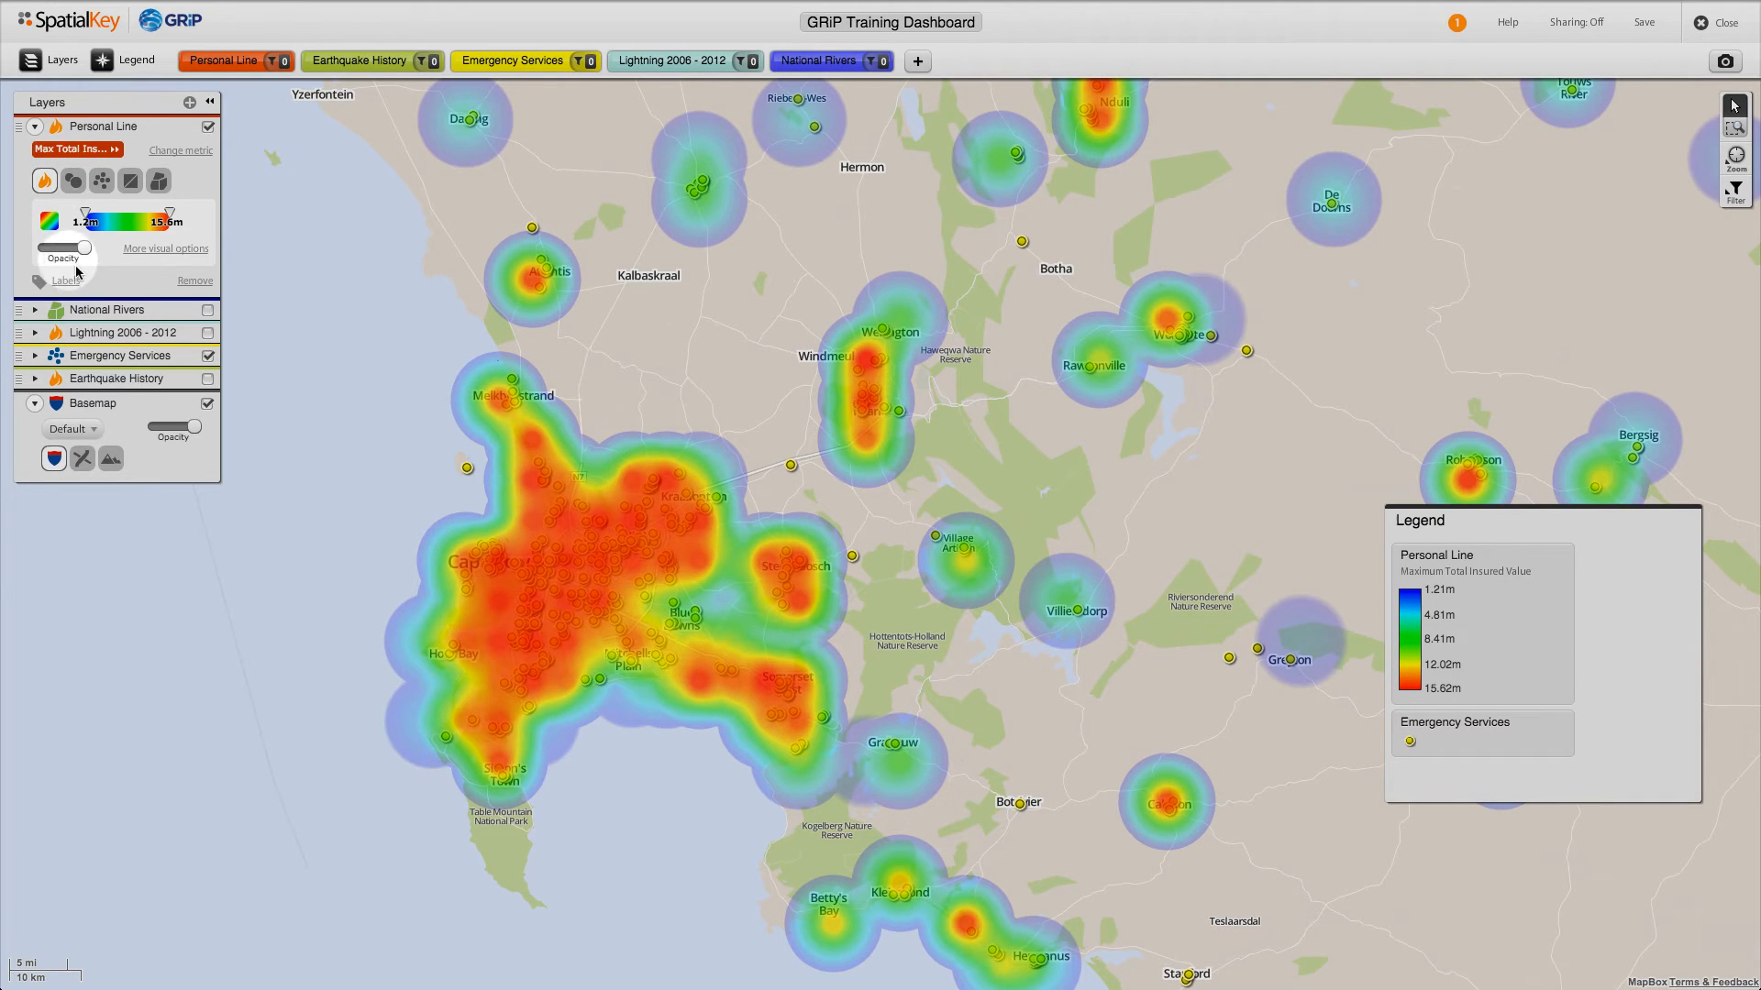
pyautogui.click(83, 460)
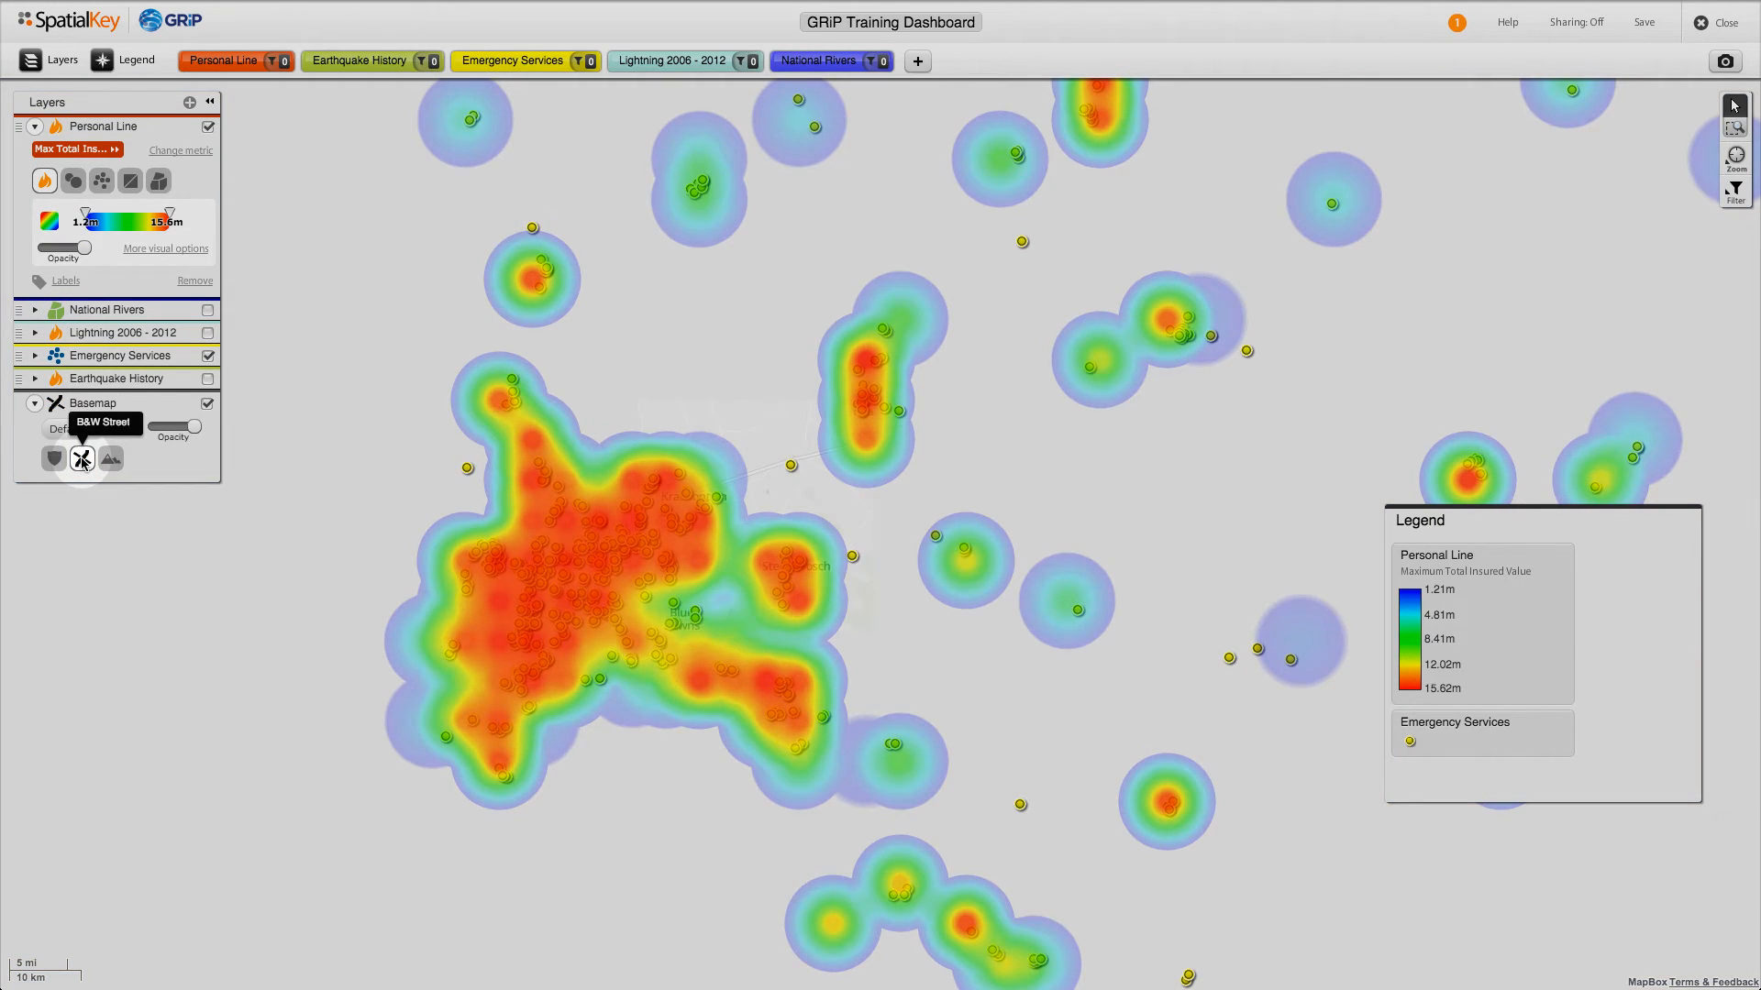